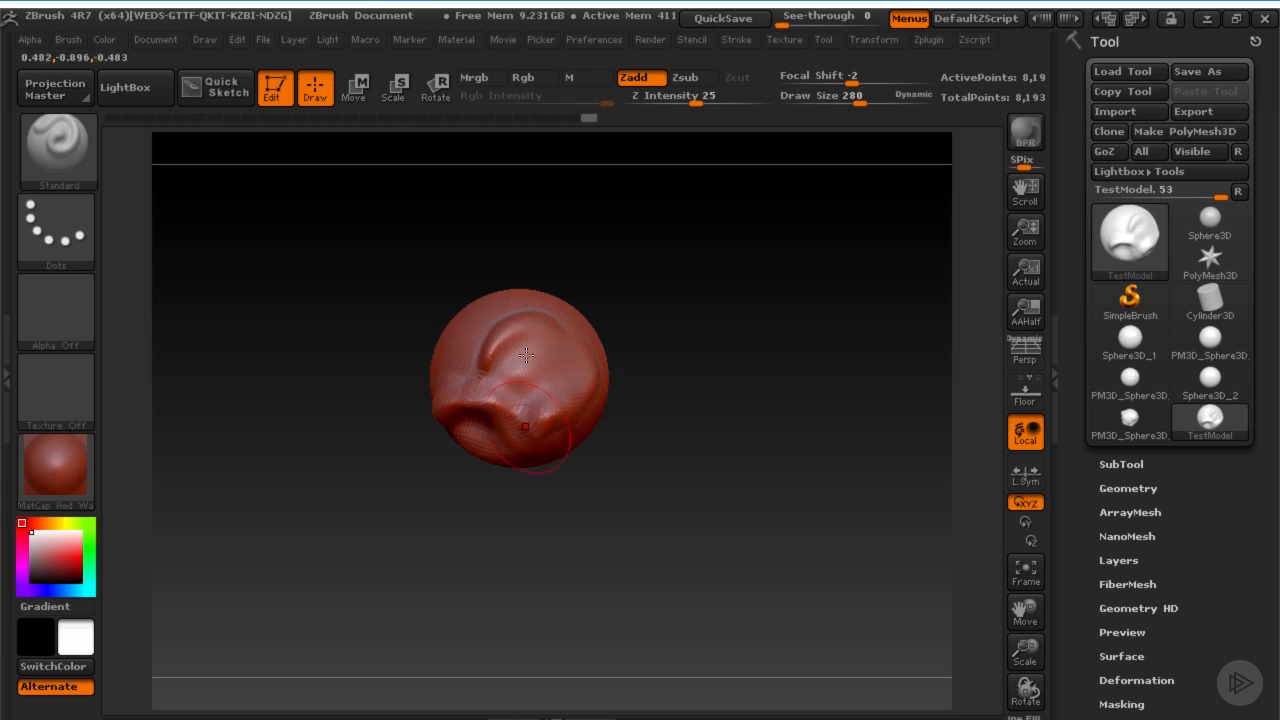
Set the draw size to 185 and sculpt the brow and eye-socket forms on TestModel with the Standard brush
left_click_drag(704, 331, 745, 338)
key("s")
left_click_drag(512, 352, 497, 353)
left_click_drag(390, 385, 473, 378)
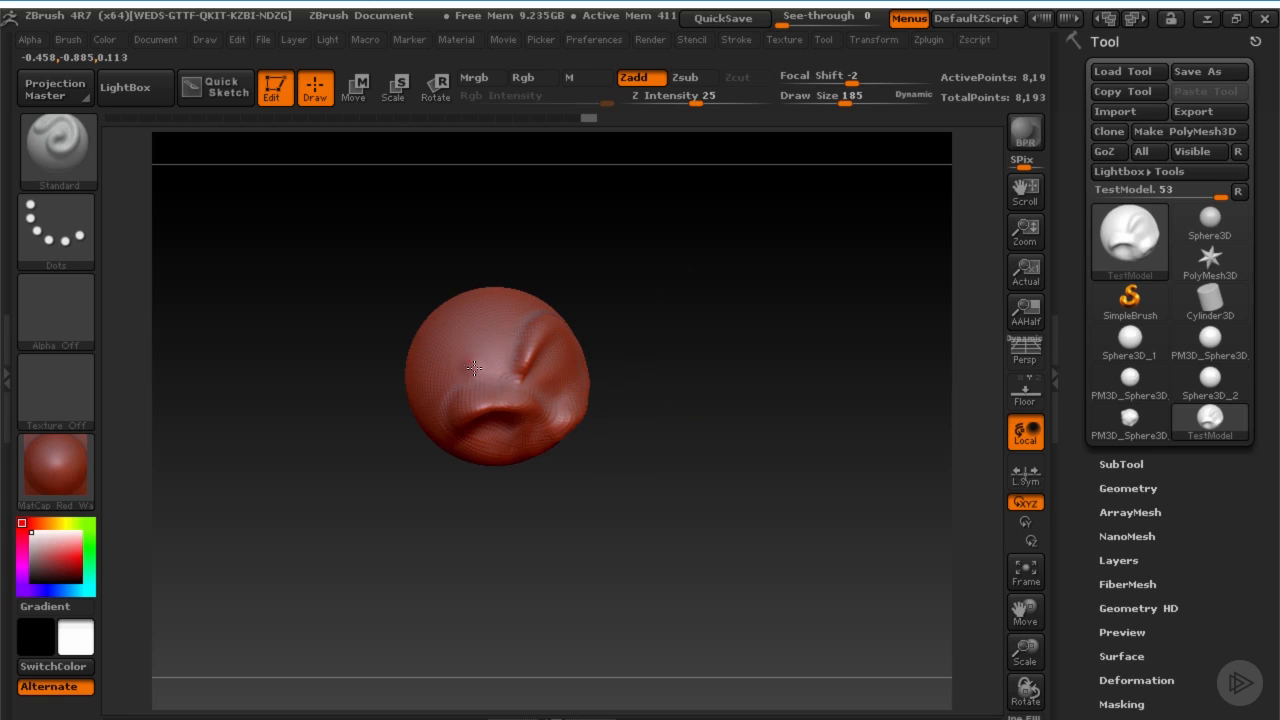
left_click_drag(574, 295, 614, 300)
key("s")
mouse_move(456, 368)
left_mouse_down()
mouse_move(468, 371)
mouse_move(409, 352)
mouse_move(445, 375)
mouse_move(450, 410)
left_mouse_up()
key("s")
key("s")
mouse_move(684, 338)
left_mouse_down()
mouse_move(640, 329)
mouse_move(674, 340)
mouse_move(652, 342)
left_mouse_up()
key("s")
left_click_drag(611, 354, 606, 350)
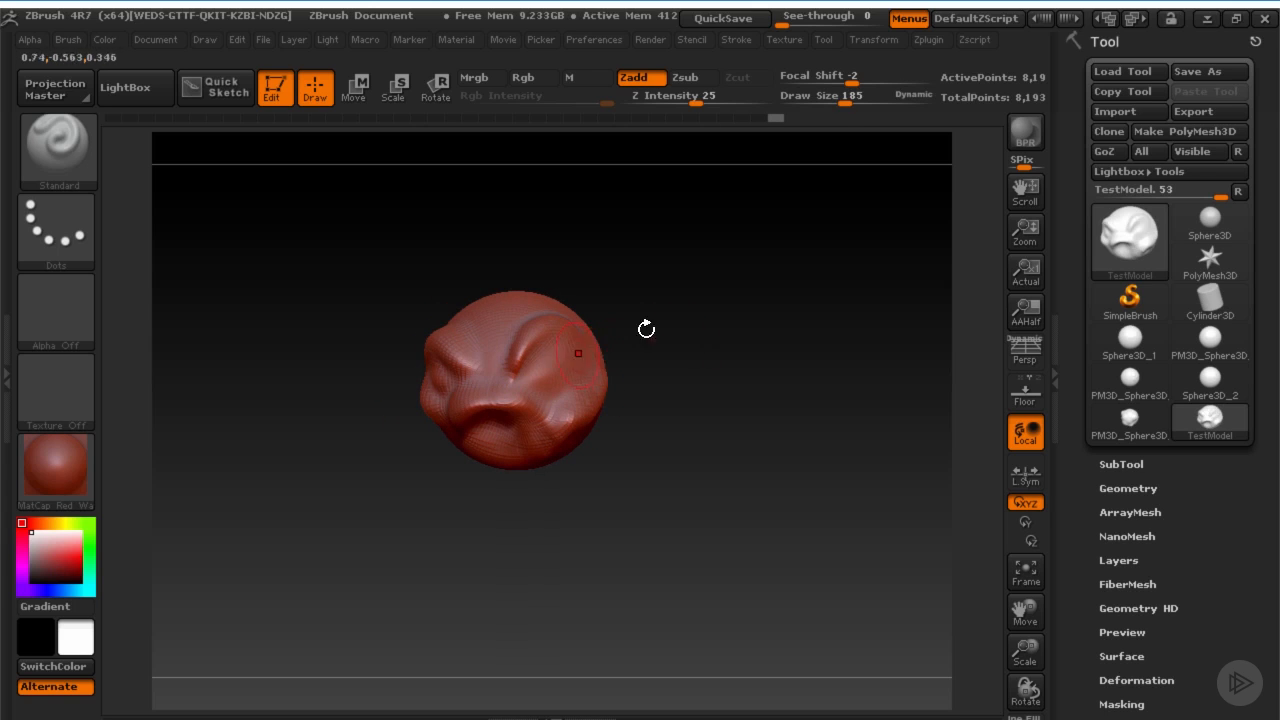
Switch to the smooth PM3D_Sphere3D_1 sphere and set the draw size to 237
left_click(1126, 390)
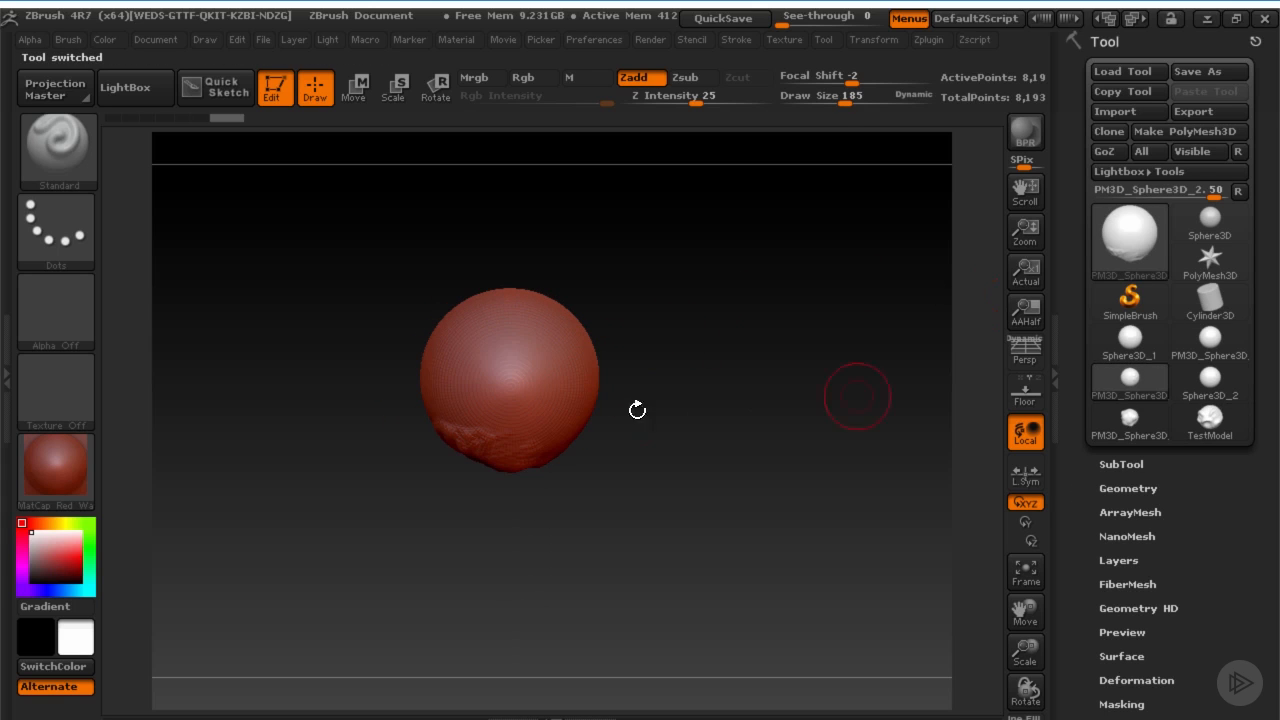
left_click(1148, 349)
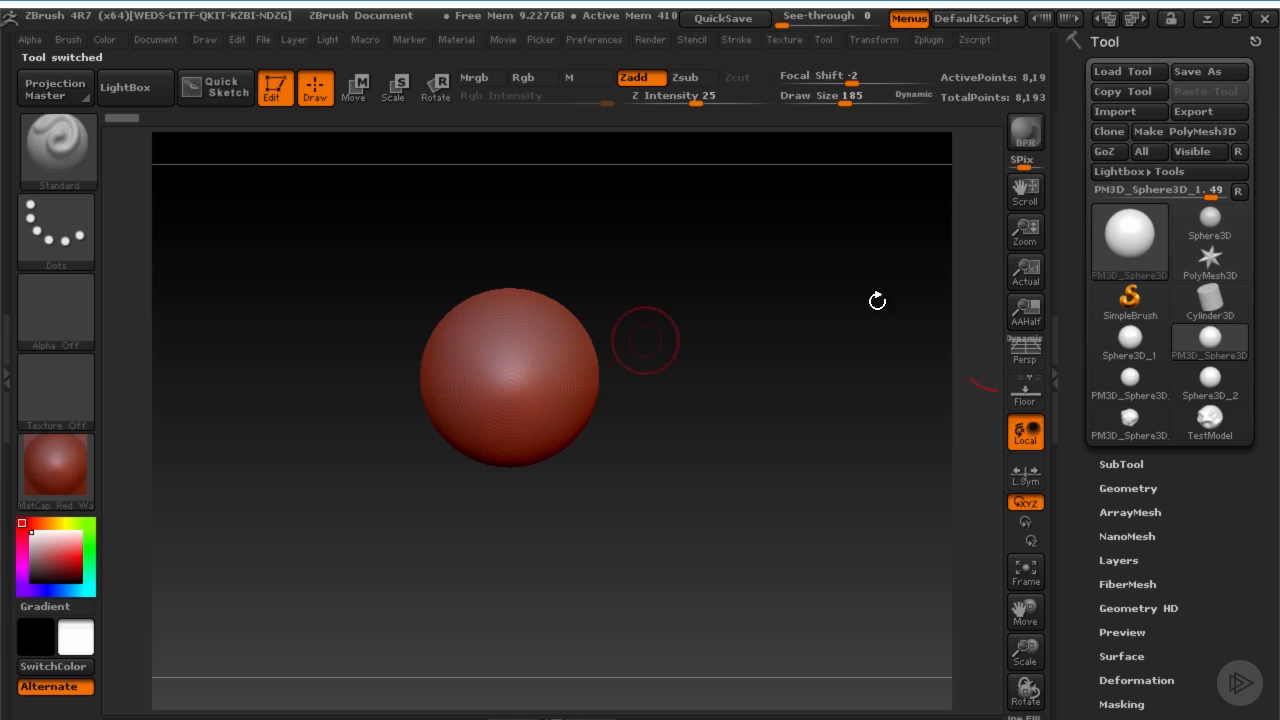
key("bracketright")
left_click_drag(755, 368, 851, 385)
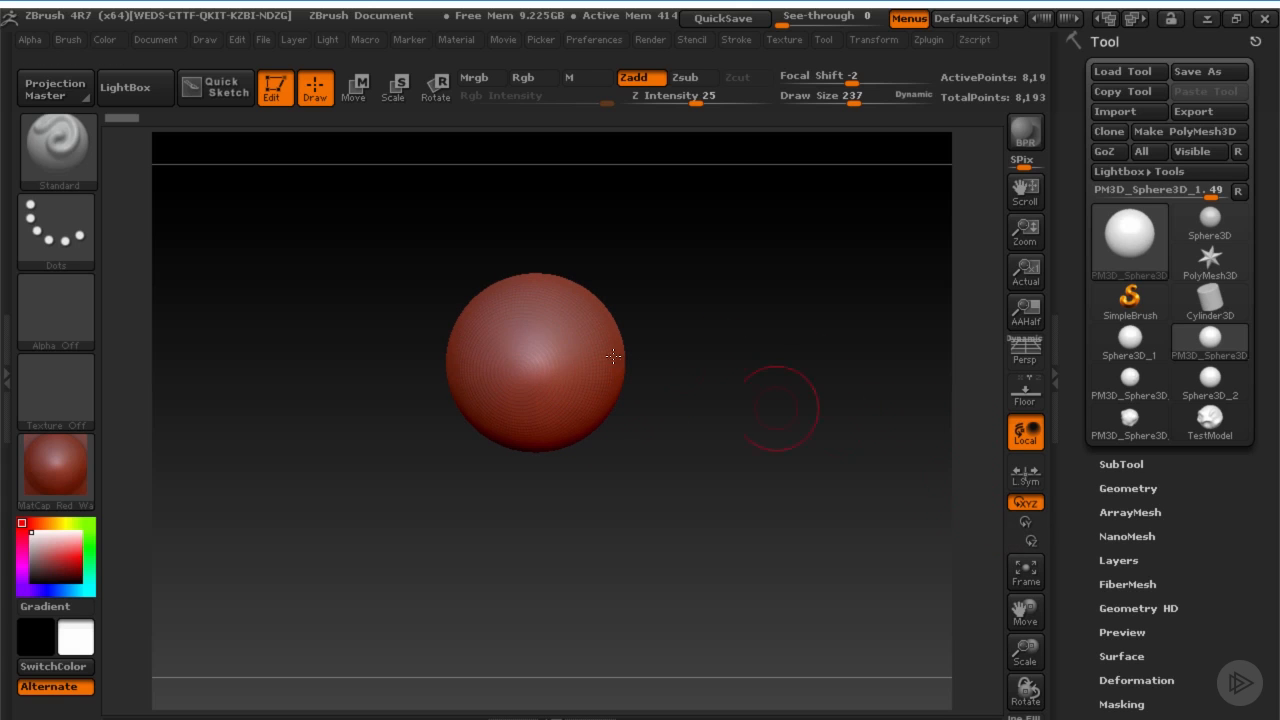
Sculpt symmetrical brow and eye bulges on the front of the sphere with the Standard brush
key("s")
mouse_move(572, 342)
left_mouse_down()
mouse_move(588, 337)
mouse_move(602, 355)
mouse_move(604, 344)
mouse_move(556, 362)
mouse_move(608, 360)
left_mouse_up()
left_click(552, 360)
key("s")
left_click(579, 358)
key("s")
left_click(574, 372)
key("s")
left_click(571, 381)
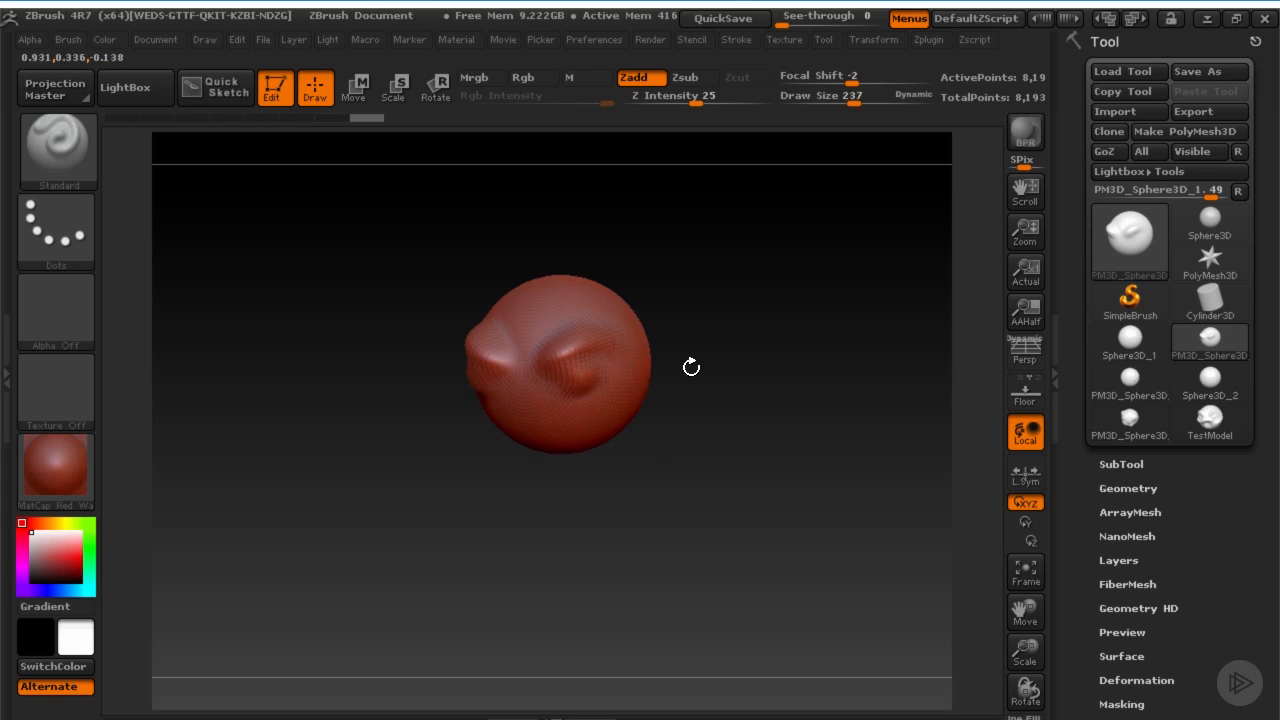
Smooth and refine the brow and eye-socket forms, setting the draw size to 258
left_click_drag(691, 366, 728, 367)
key("s")
left_click(582, 371)
mouse_move(611, 360)
left_mouse_down("shift")
mouse_move(596, 364)
mouse_move(686, 346)
mouse_move(703, 391)
mouse_move(729, 403)
mouse_move(566, 338)
left_mouse_up("shift")
key("s")
left_click(606, 346)
left_click_drag(694, 352, 698, 384)
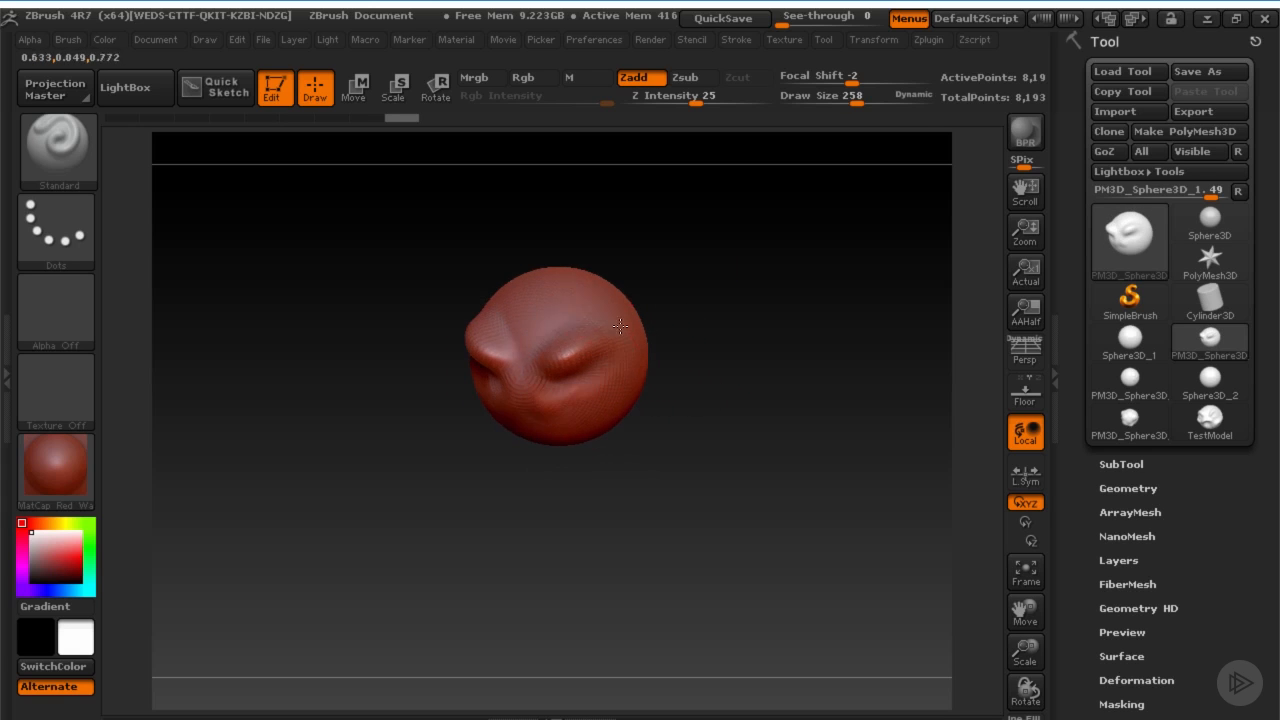
Build up the brow ridges and cheekbones, using draw sizes of 217 and 265
mouse_move(556, 358)
left_mouse_down()
mouse_move(720, 326)
mouse_move(571, 337)
left_mouse_up()
key("s")
left_click(581, 341)
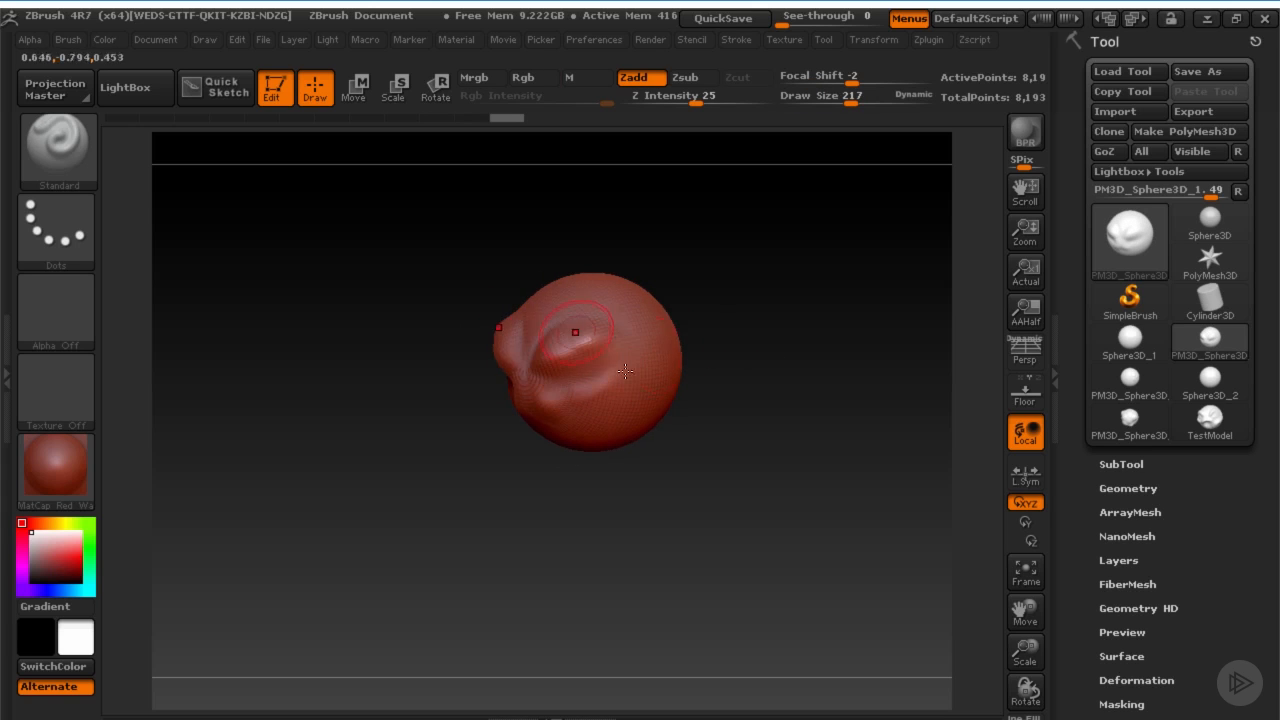
mouse_move(690, 330)
left_mouse_down()
mouse_move(760, 323)
mouse_move(594, 330)
mouse_move(611, 392)
left_mouse_up()
left_click(631, 350)
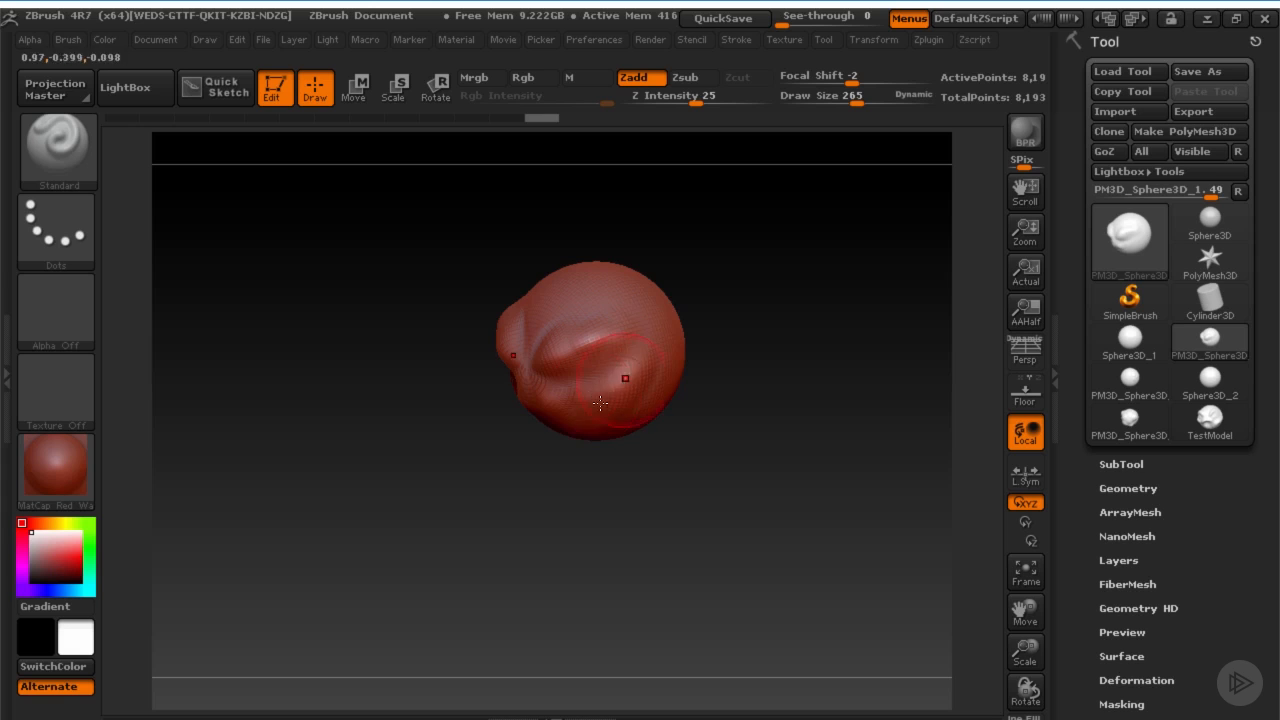
Sculpt the chin and lower jaw outward with repeated Standard brush strokes from several angles
left_click_drag(563, 460, 582, 484)
left_click_drag(594, 408, 592, 437)
left_click_drag(682, 421, 533, 465)
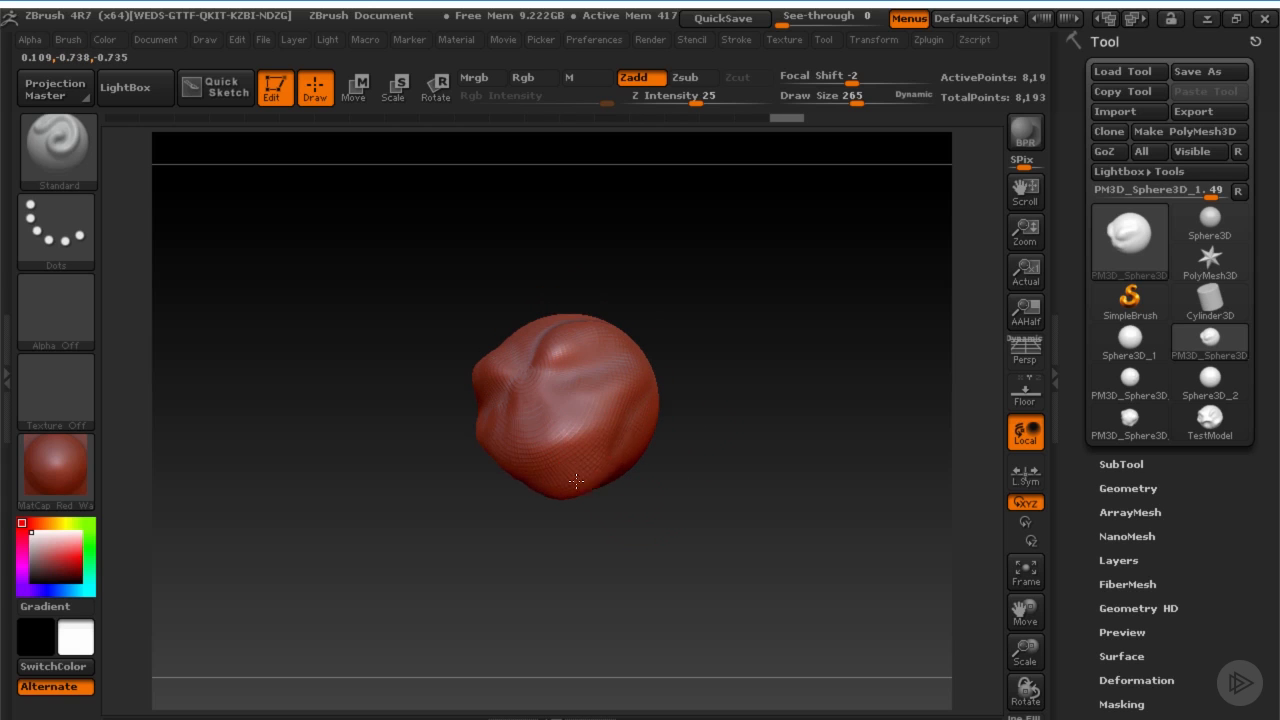
mouse_move(668, 436)
left_mouse_down()
mouse_move(570, 433)
mouse_move(592, 459)
left_mouse_up()
left_click_drag(694, 440, 582, 438)
mouse_move(636, 388)
left_mouse_down()
mouse_move(632, 456)
mouse_move(765, 425)
left_mouse_up()
left_click_drag(594, 472, 602, 462)
left_click_drag(672, 446, 686, 462)
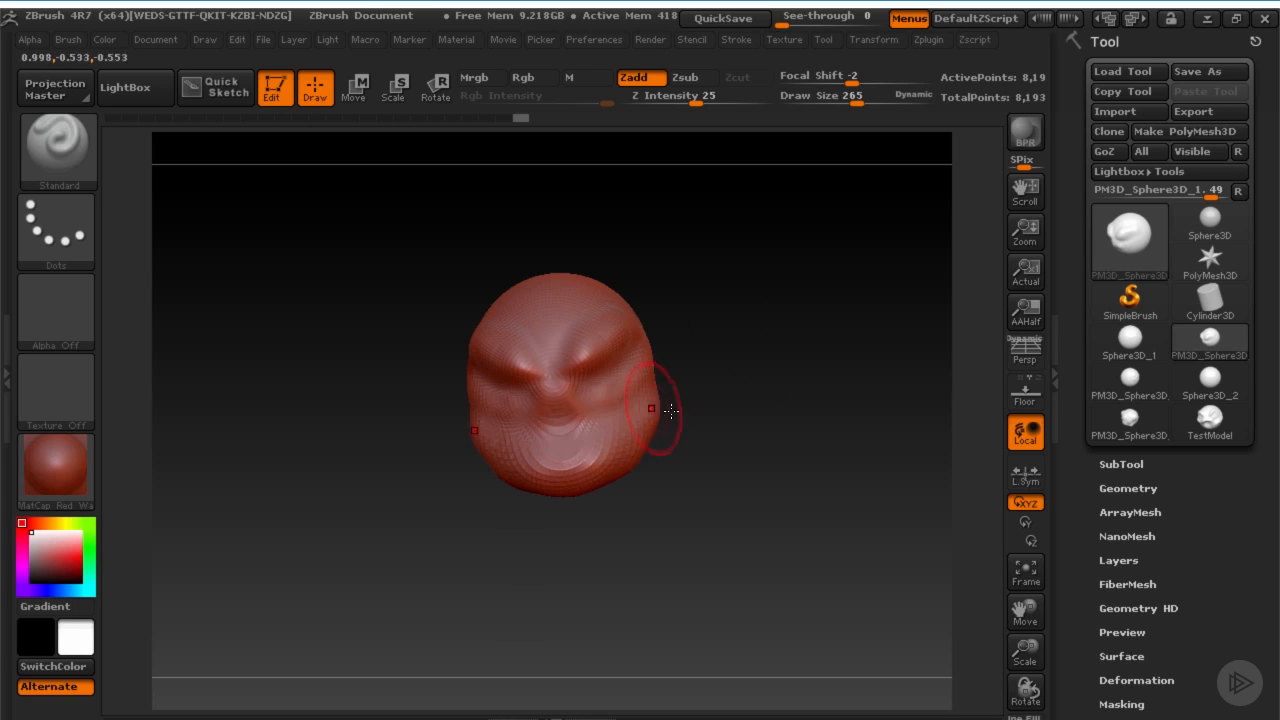
Shape the sides of the jaw and smooth the cheeks into a narrower lower face
left_click_drag(670, 410, 666, 399)
left_click_drag(633, 444, 647, 402)
left_click_drag(706, 412, 746, 415)
left_click_drag(640, 374, 656, 438, "shift")
mouse_move(686, 414)
left_mouse_down()
mouse_move(714, 409)
mouse_move(660, 443)
mouse_move(672, 424)
left_mouse_up()
left_click_drag(672, 412, 663, 437, "shift")
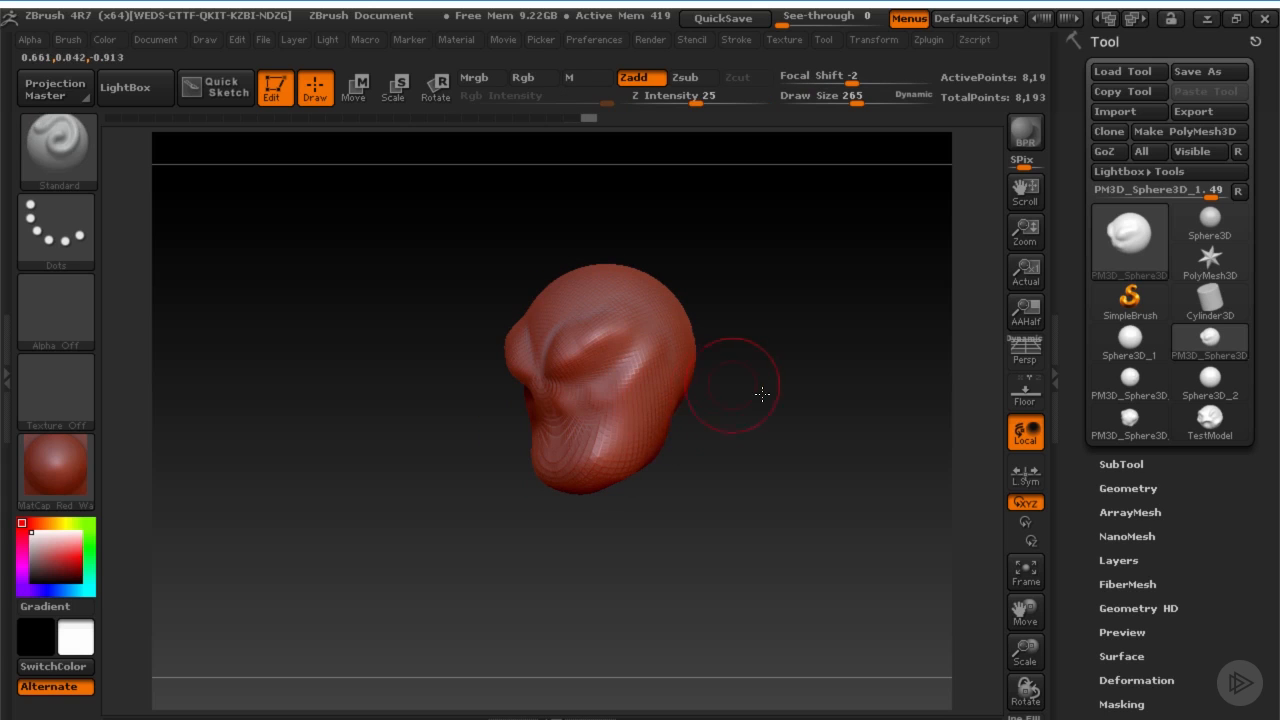
Sculpt the nose and mouth area of the face and reduce the draw size to 130
left_click_drag(758, 394, 792, 398)
mouse_move(638, 430)
left_mouse_down()
mouse_move(578, 401)
mouse_move(586, 414)
mouse_move(560, 440)
mouse_move(571, 456)
mouse_move(587, 451)
mouse_move(573, 458)
mouse_move(581, 433)
left_mouse_up()
key("bracketleft")
key("bracketleft")
key("bracketleft")
key("bracketleft")
key("bracketleft")
key("bracketleft")
key("bracketleft")
key("bracketleft")
key("s")
mouse_move(778, 438)
left_mouse_down()
mouse_move(705, 417)
mouse_move(794, 426)
mouse_move(714, 423)
mouse_move(869, 401)
left_mouse_up()
Expand the sculpt's Geometry settings and the DynaMesh options within them
scroll(1205, 525, "down", 3)
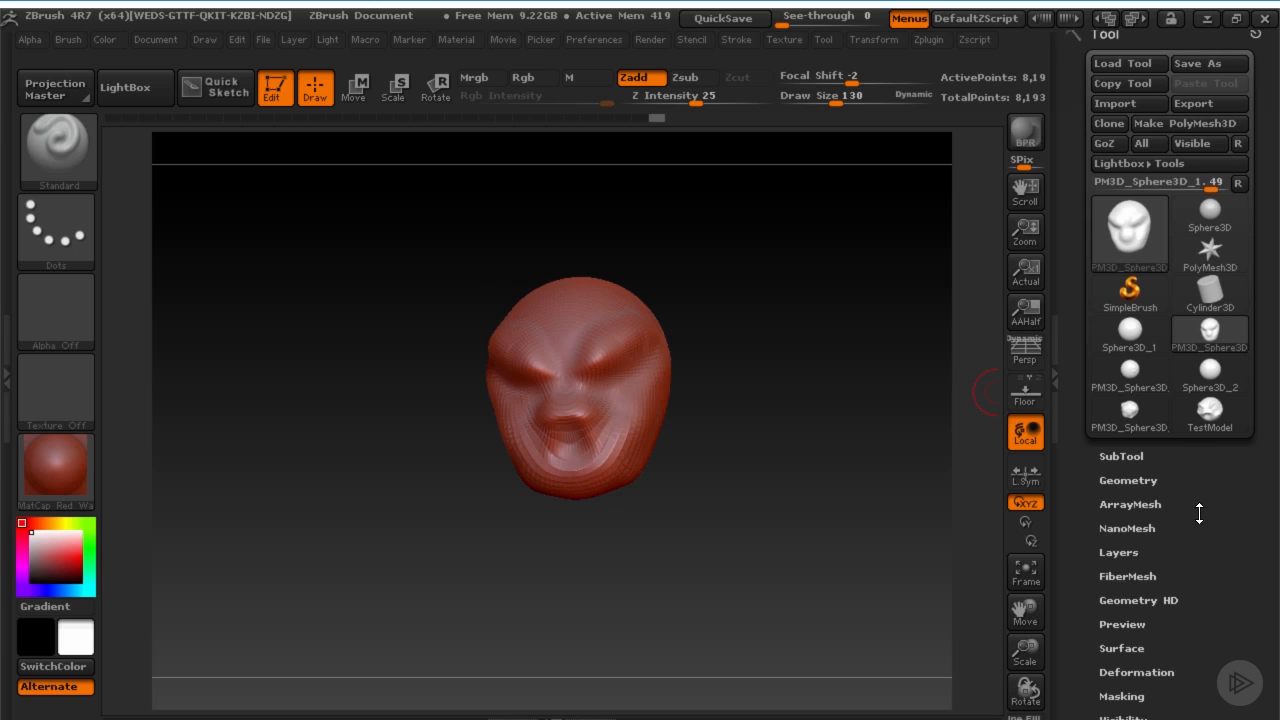
scroll(1211, 517, "down", 6)
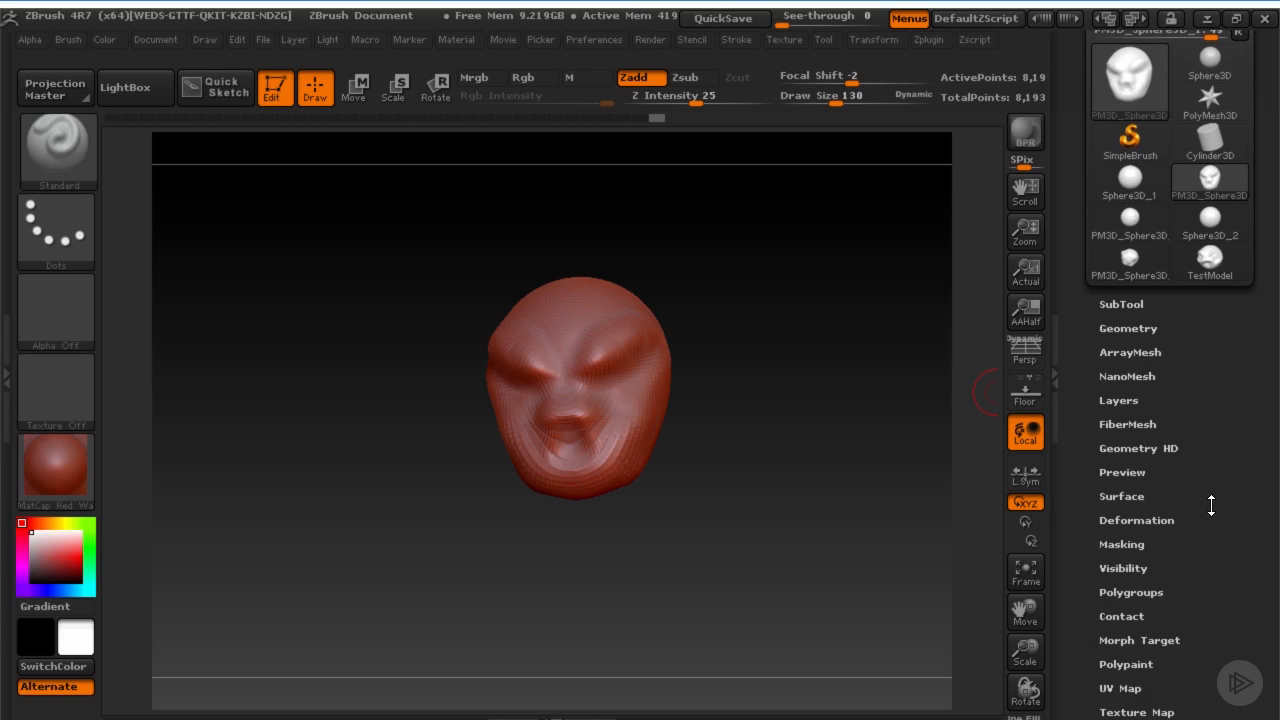
scroll(1211, 458, "up", 3)
scroll(1211, 459, "down", 5)
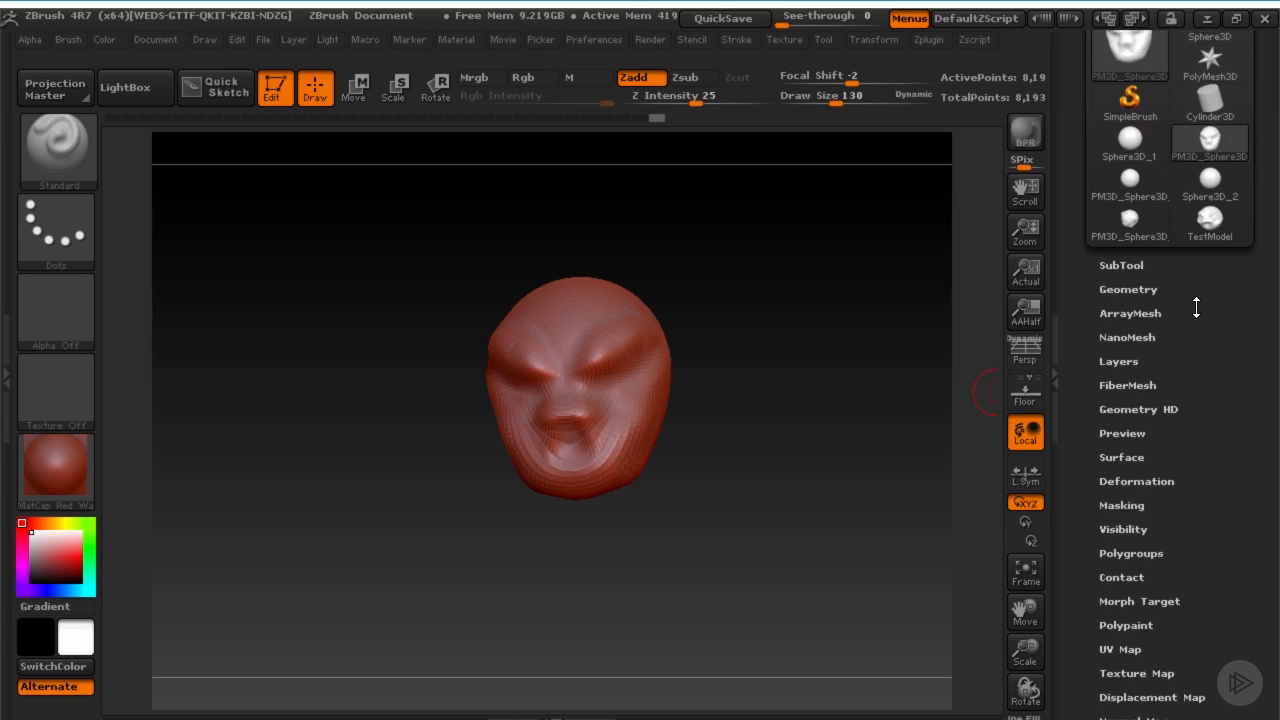
scroll(1194, 309, "up", 3)
scroll(1217, 397, "down", 2)
scroll(1219, 340, "up", 10)
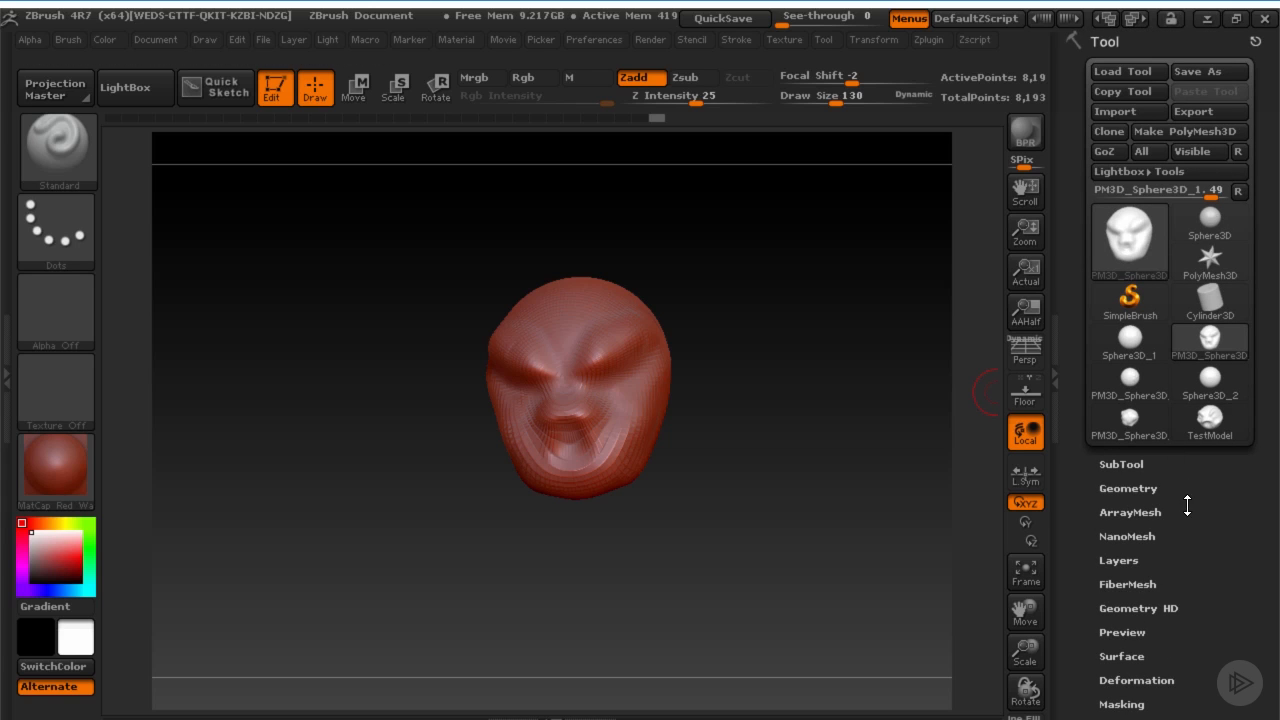
left_click_drag(1197, 556, 1185, 425)
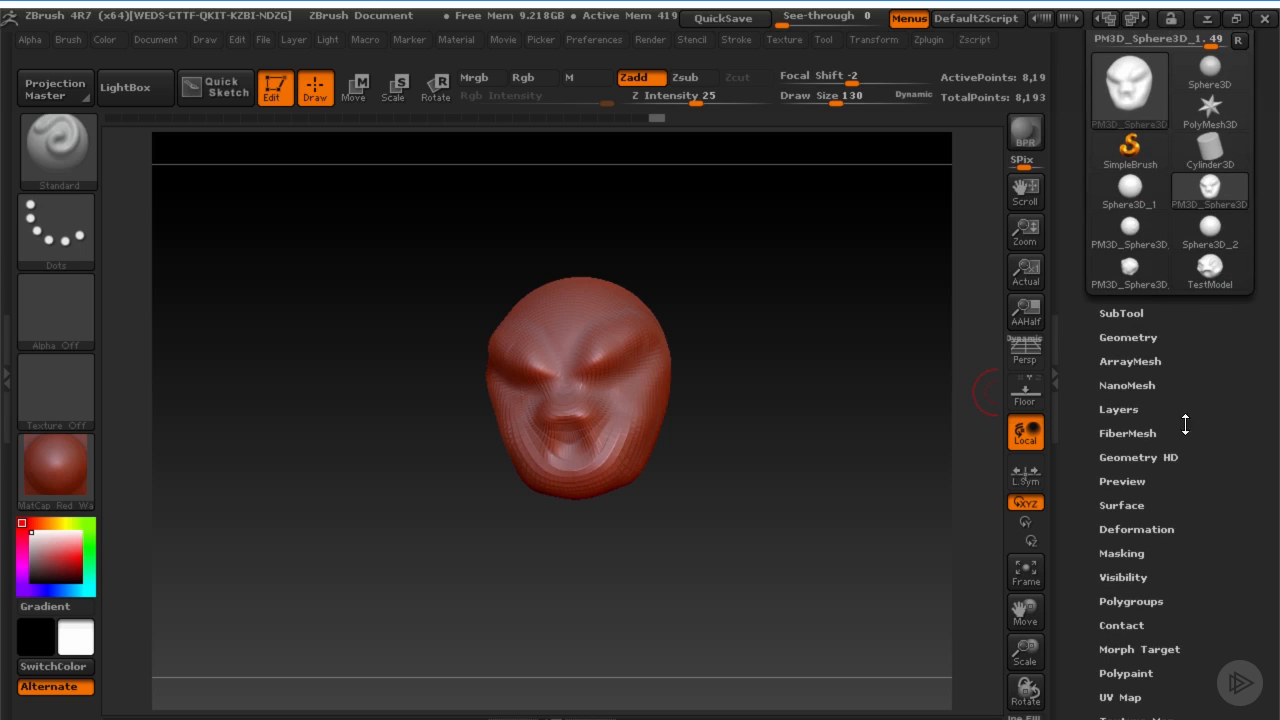
left_click(1129, 337)
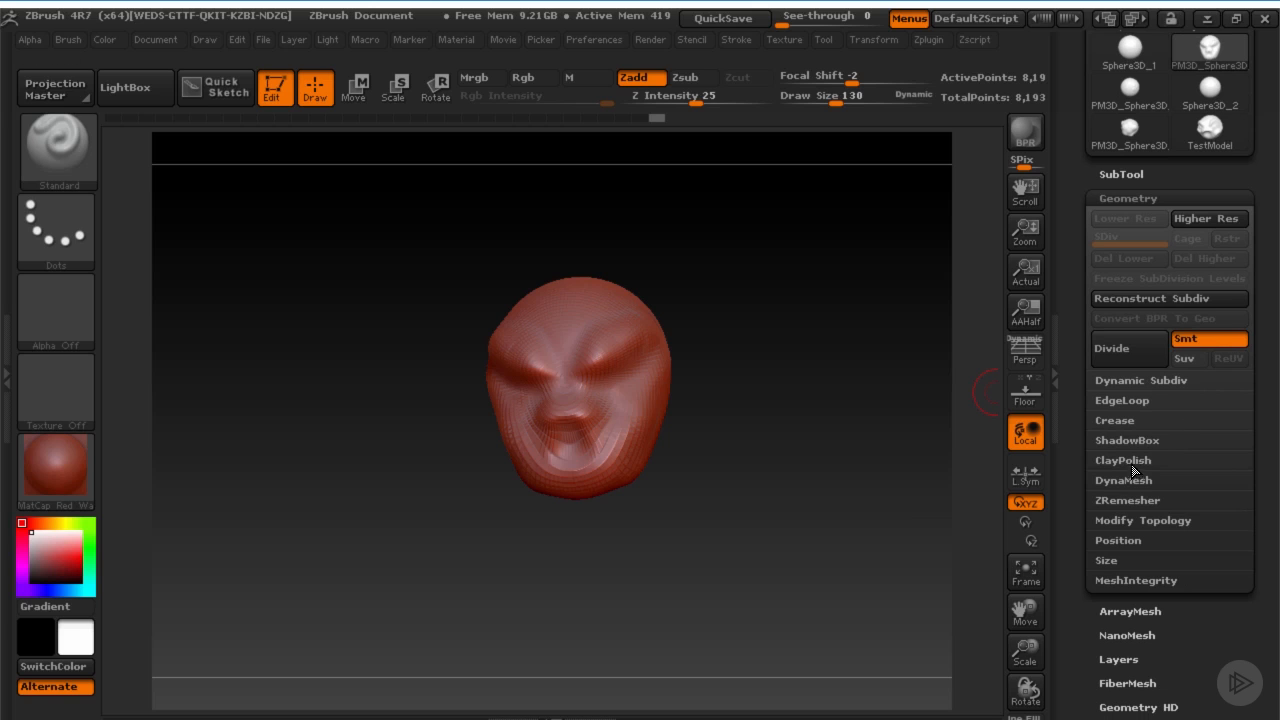
left_click(1125, 481)
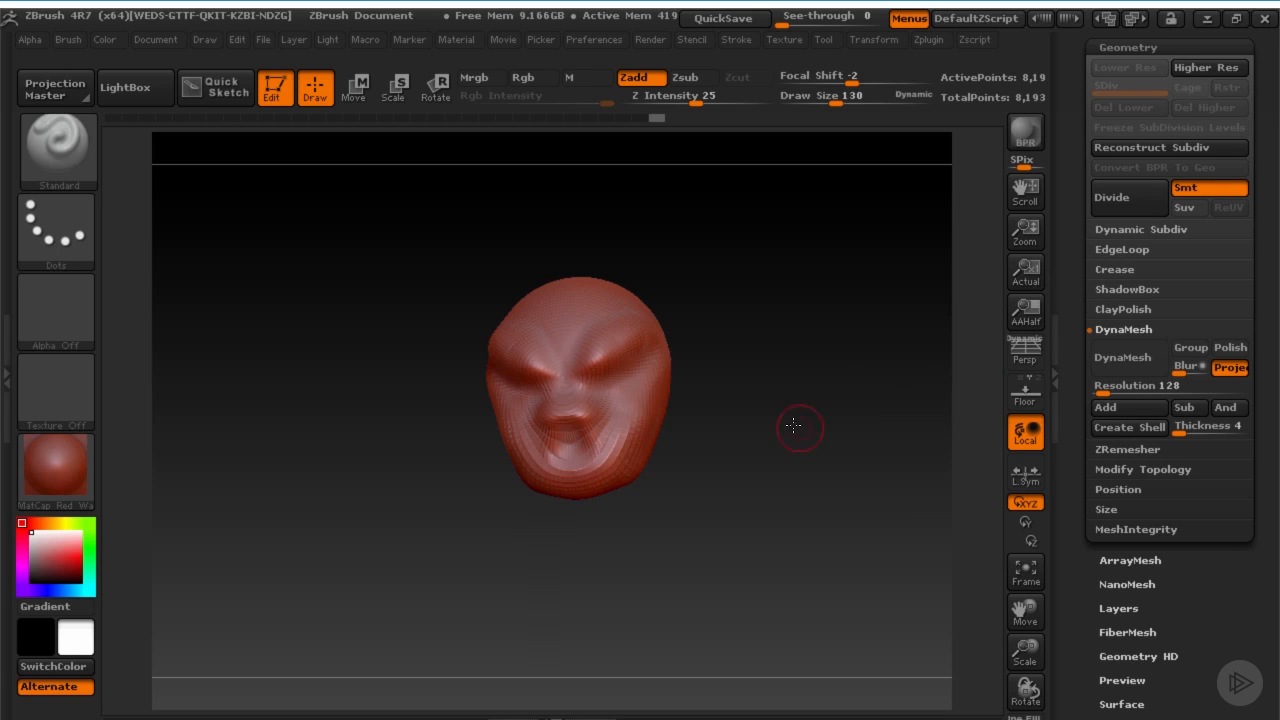
Sculpt the mouth area in a close-up view and set the draw size to 73
mouse_move(794, 423)
left_mouse_down()
mouse_move(794, 449)
mouse_move(793, 395)
mouse_move(814, 606)
mouse_move(838, 570)
mouse_move(674, 420)
mouse_move(633, 417)
mouse_move(648, 411)
mouse_move(624, 433)
mouse_move(590, 432)
left_mouse_up()
key("s")
left_click_drag(882, 553, 896, 505)
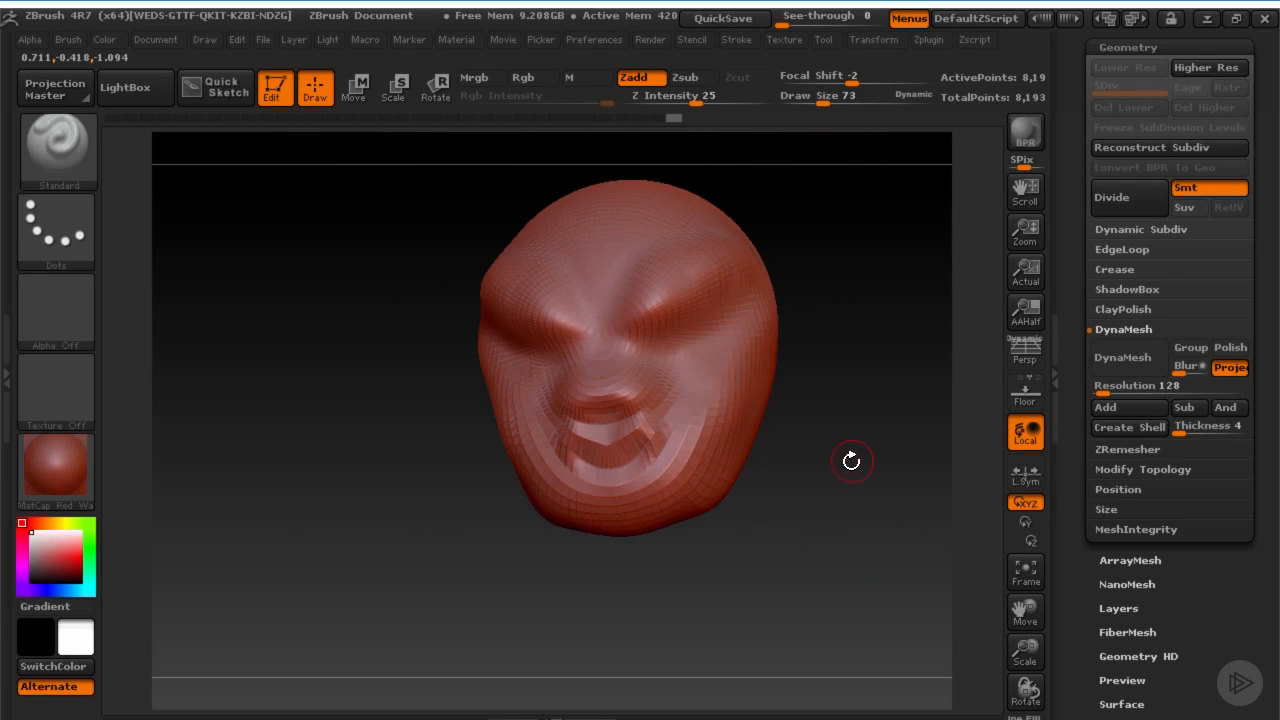
Display the polyframe on the face to examine the stretched polygons around the mouth
key("shift")
key("shift+f")
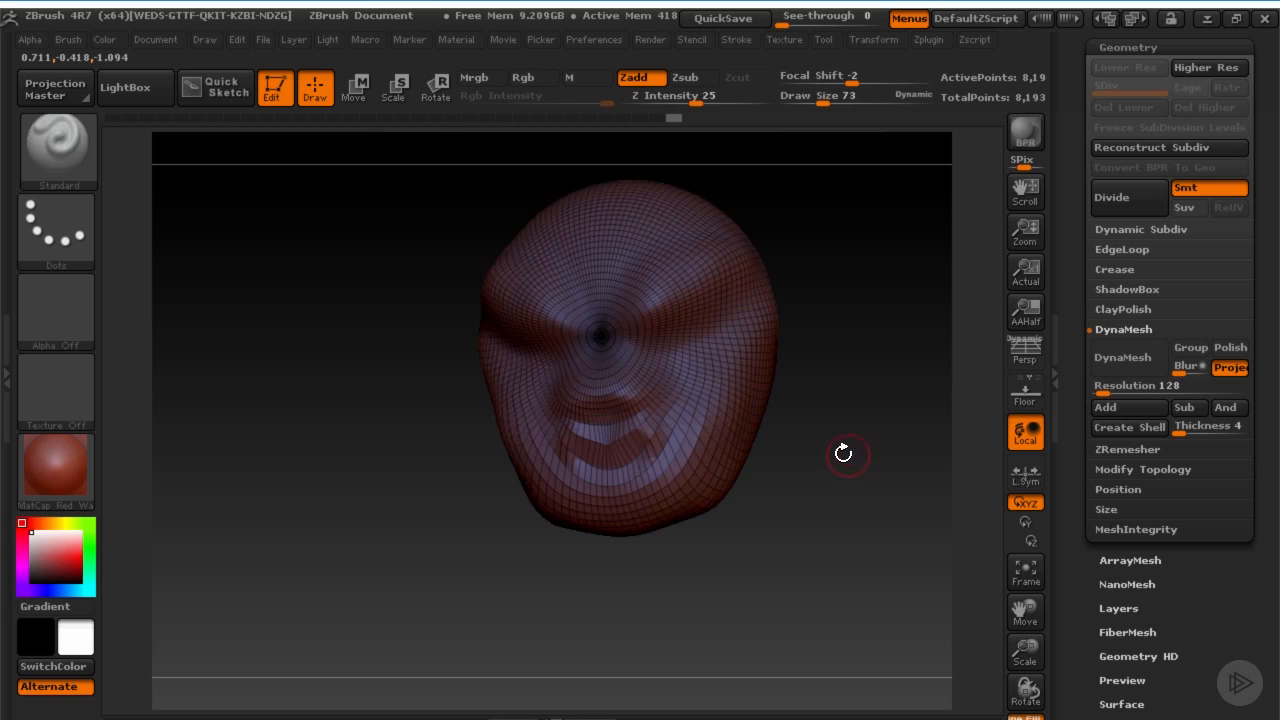
left_click_drag(843, 451, 851, 457)
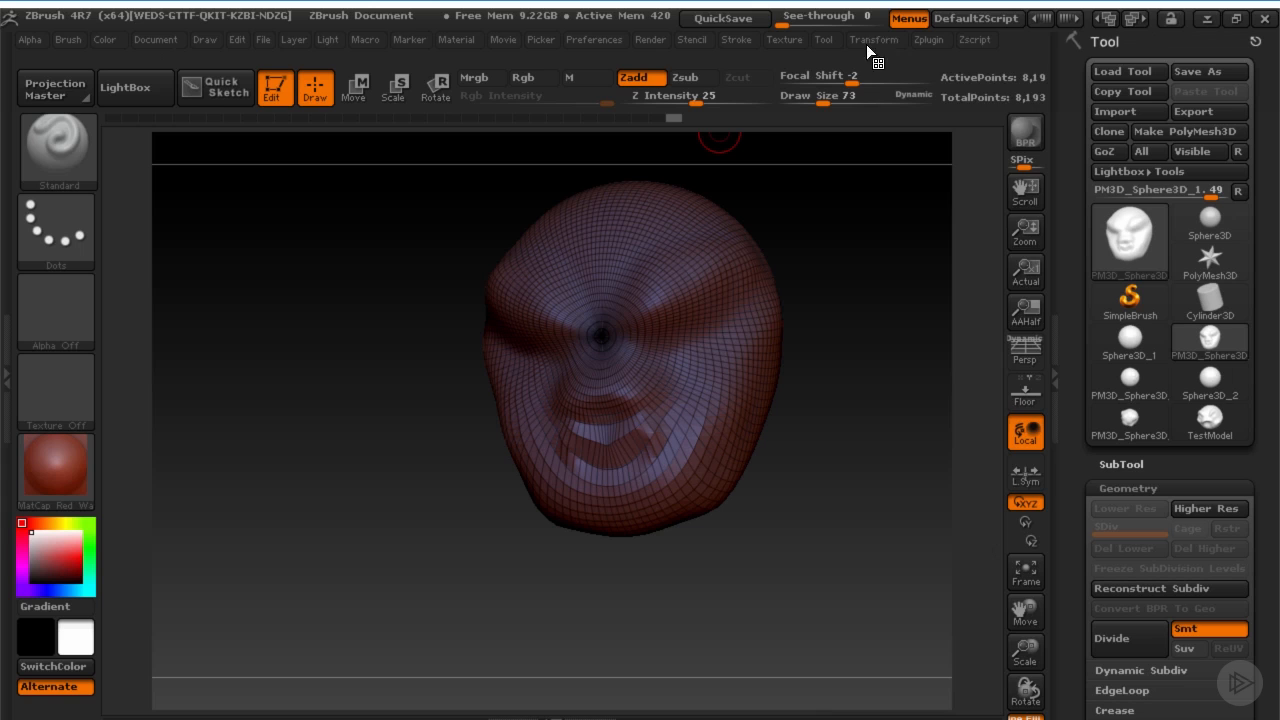
Open the Transform palette and dock it beside the canvas
left_click(874, 40)
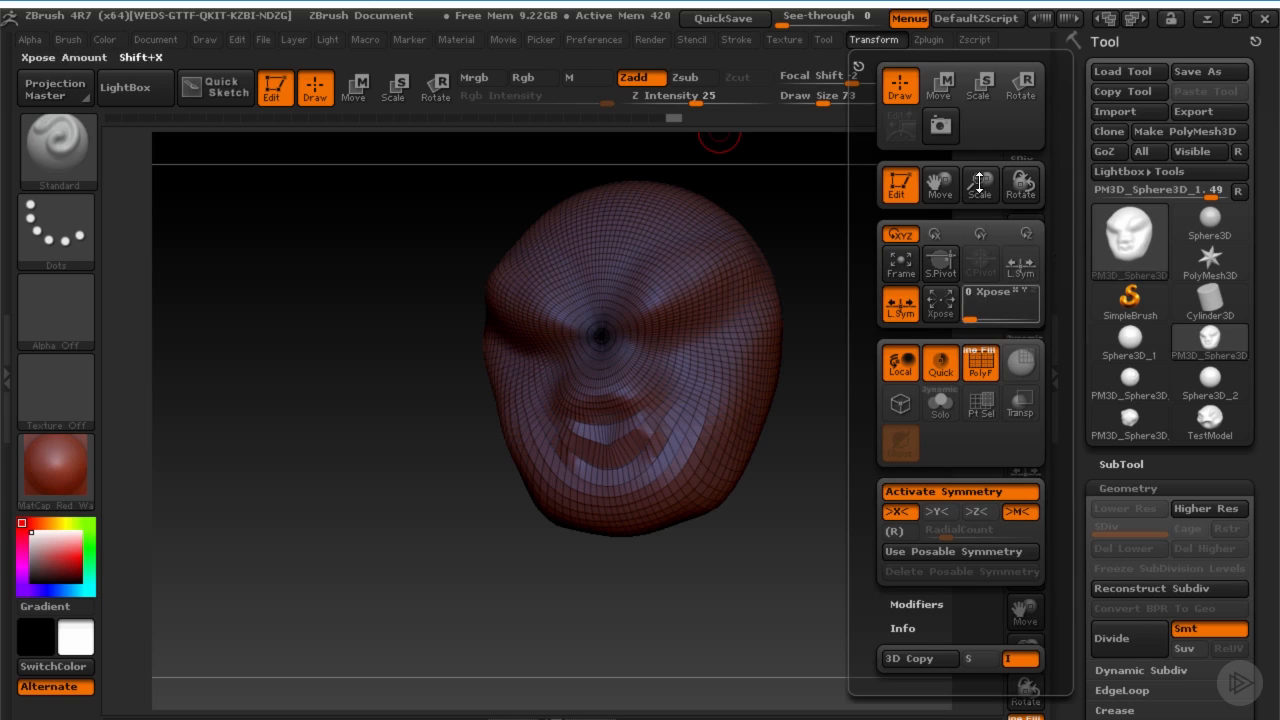
left_click(882, 42)
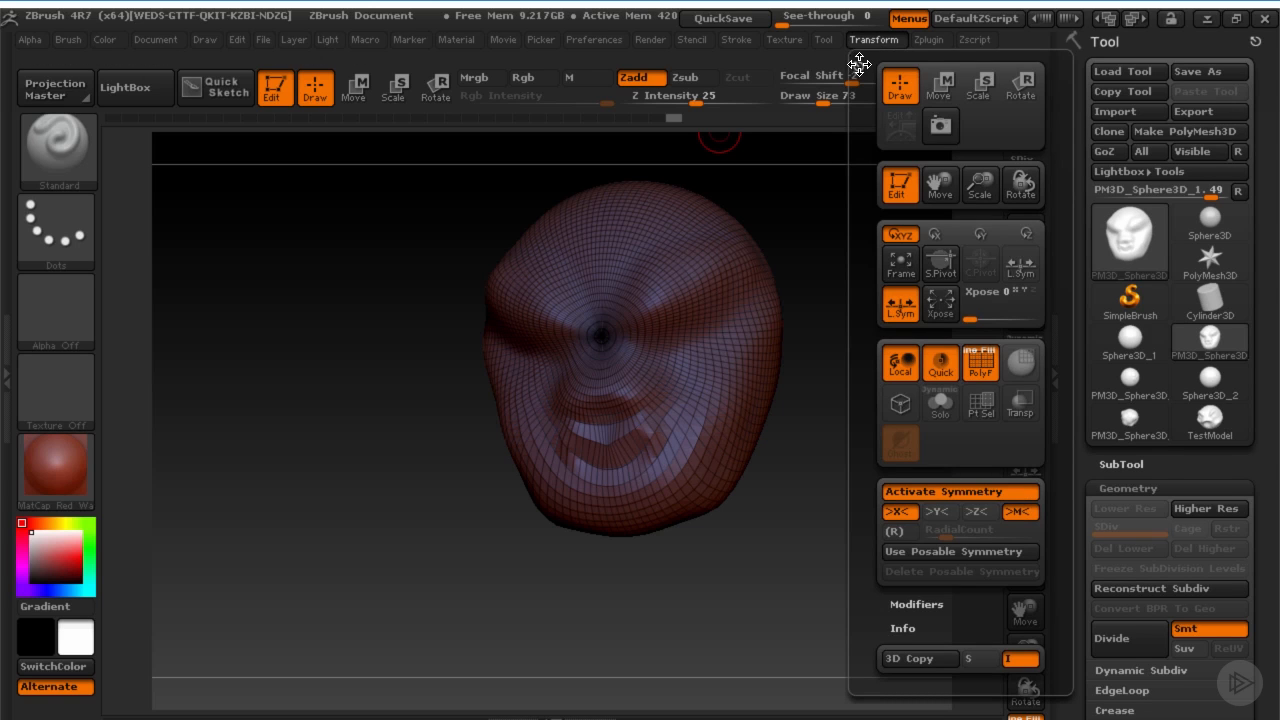
left_click(859, 64)
left_click_drag(1256, 306, 1255, 280)
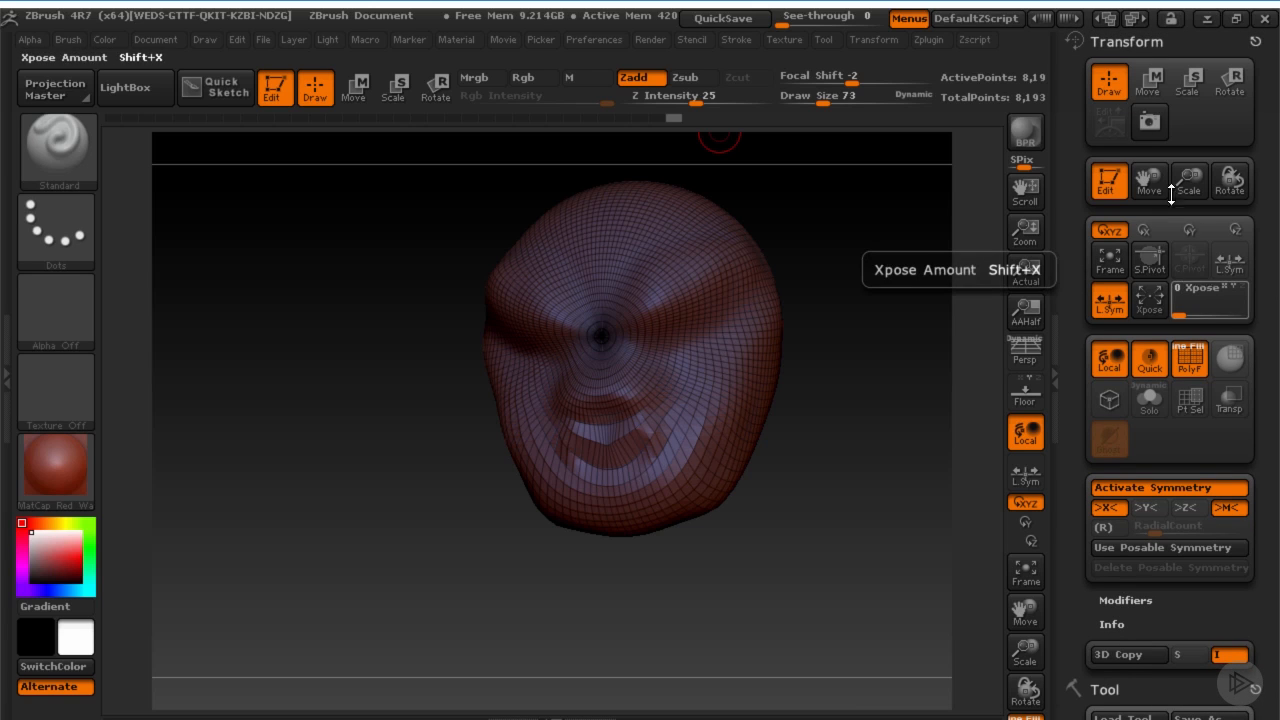
left_click(1164, 44)
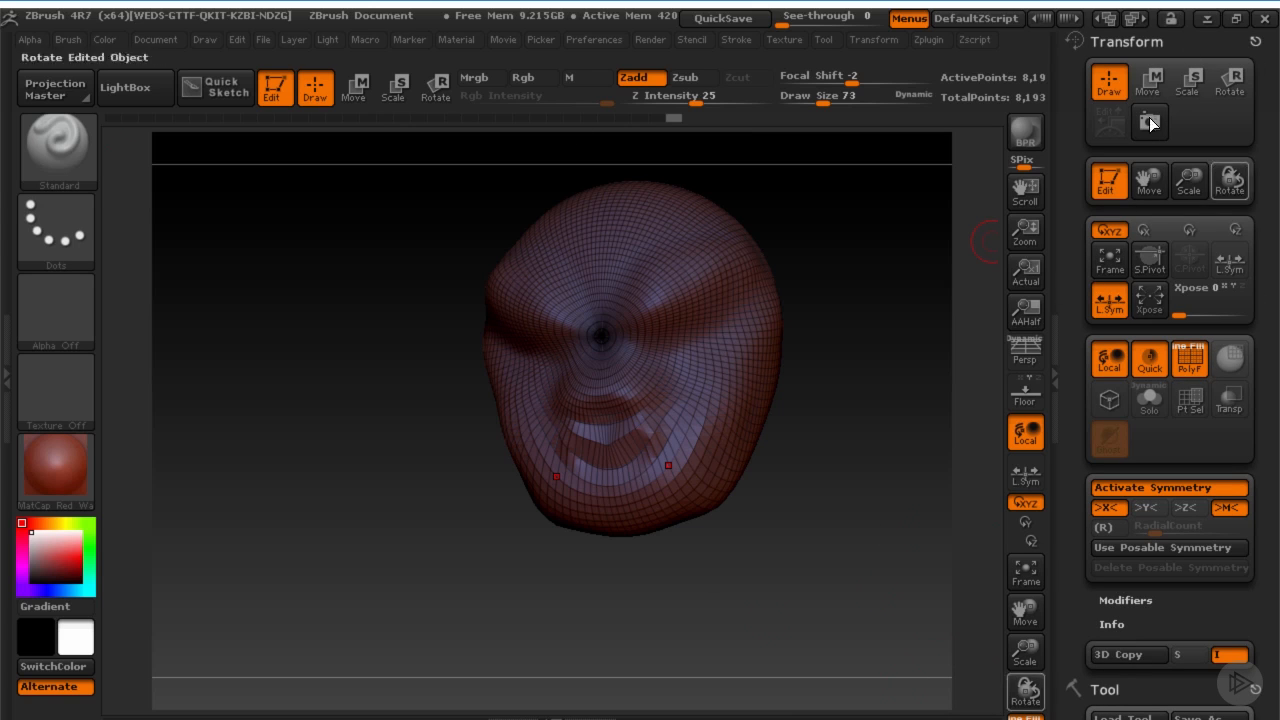
Toggle the Draw Polyframe option off and back on in the docked Transform palette
left_click_drag(1265, 257, 1255, 291)
left_click_drag(1262, 343, 1260, 315)
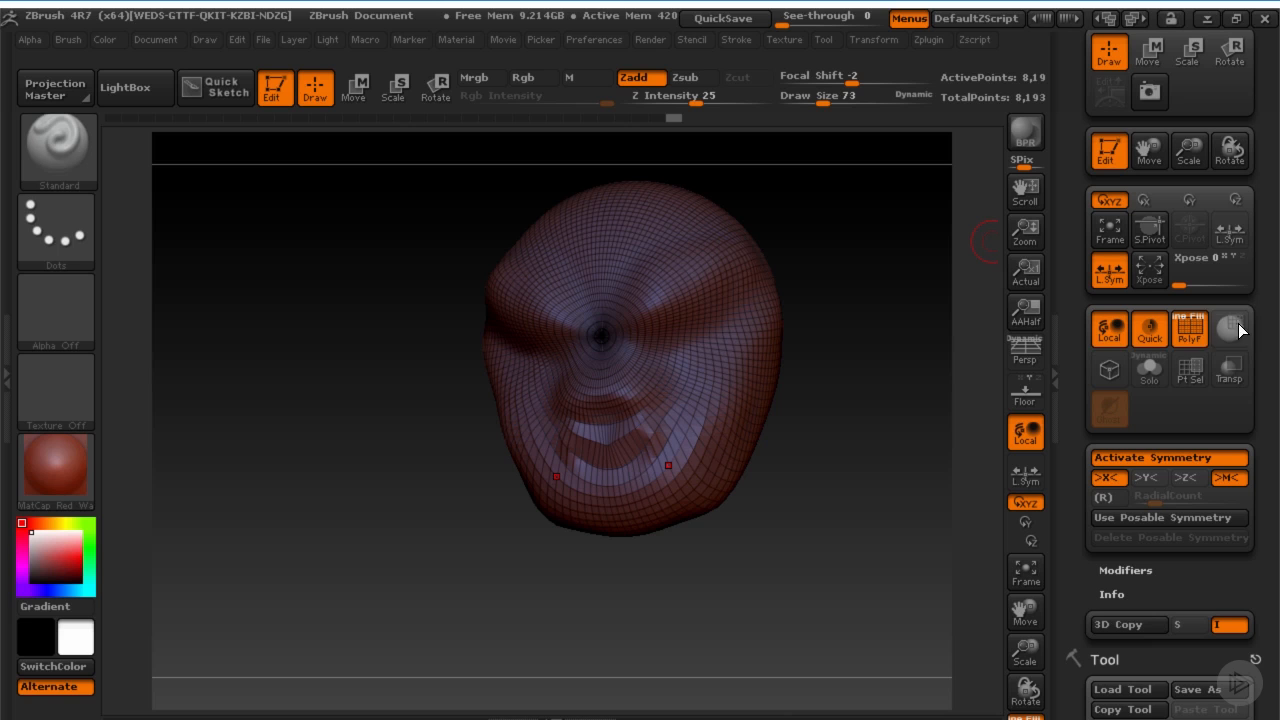
left_click(1190, 340)
left_click(1189, 334)
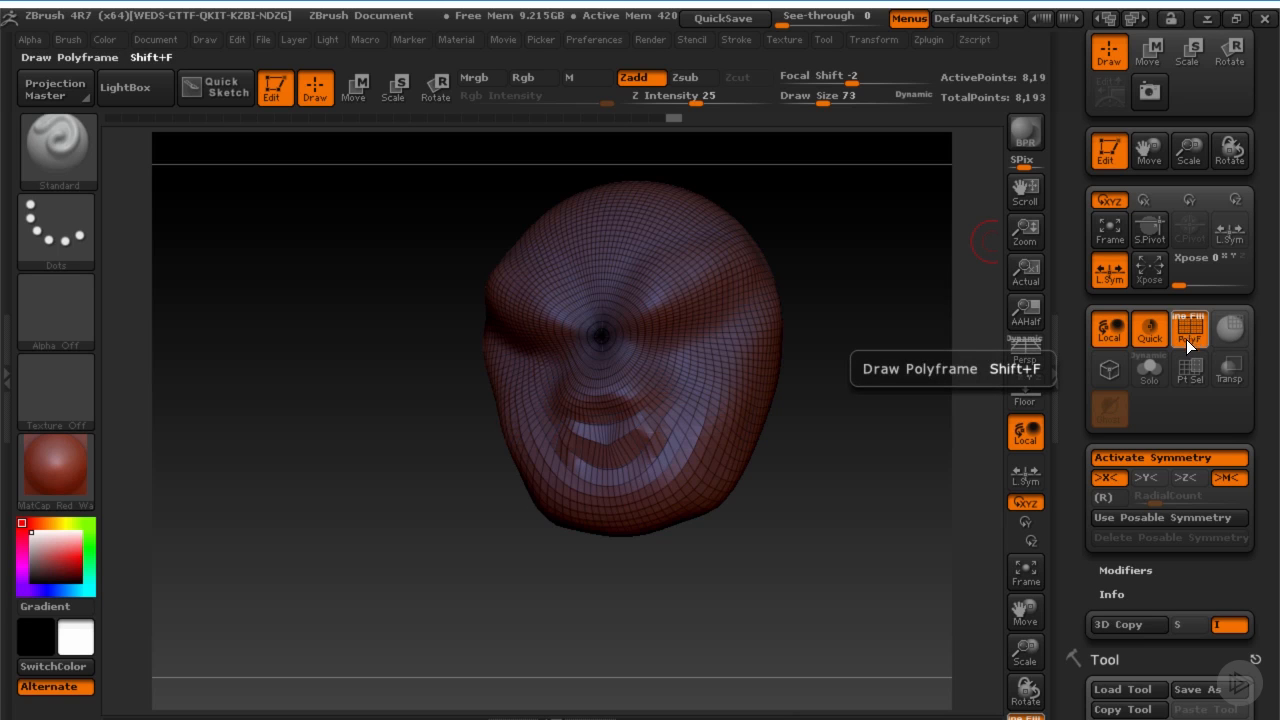
Sculpt the mouth and chin at close range with the polyframe displayed
mouse_move(836, 452)
left_mouse_down()
mouse_move(849, 537)
mouse_move(814, 531)
mouse_move(880, 537)
mouse_move(846, 547)
mouse_move(854, 537)
mouse_move(780, 531)
mouse_move(857, 543)
mouse_move(842, 553)
mouse_move(656, 538)
left_mouse_up()
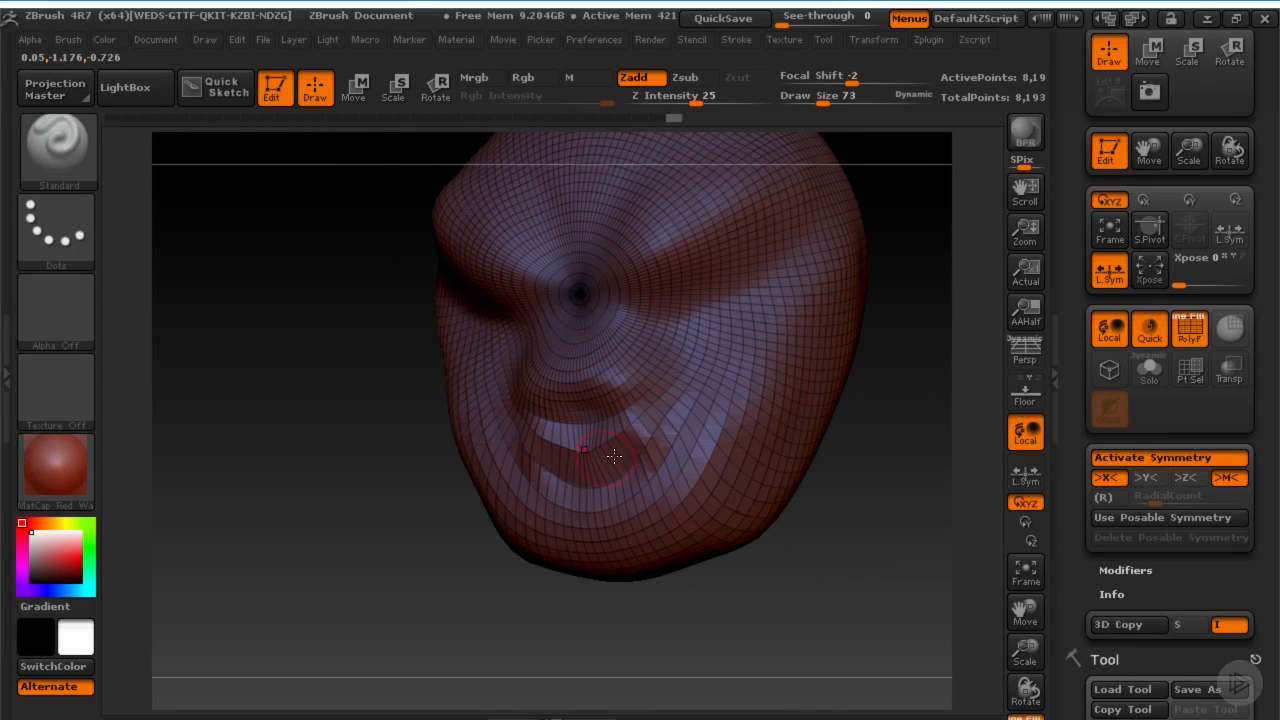
left_click_drag(781, 567, 843, 560)
mouse_move(634, 502)
left_mouse_down()
mouse_move(696, 525)
mouse_move(580, 550)
mouse_move(598, 530)
left_mouse_up()
Hide the polyframe and sculpt small details inside the mouth with a draw size of 37
key("s")
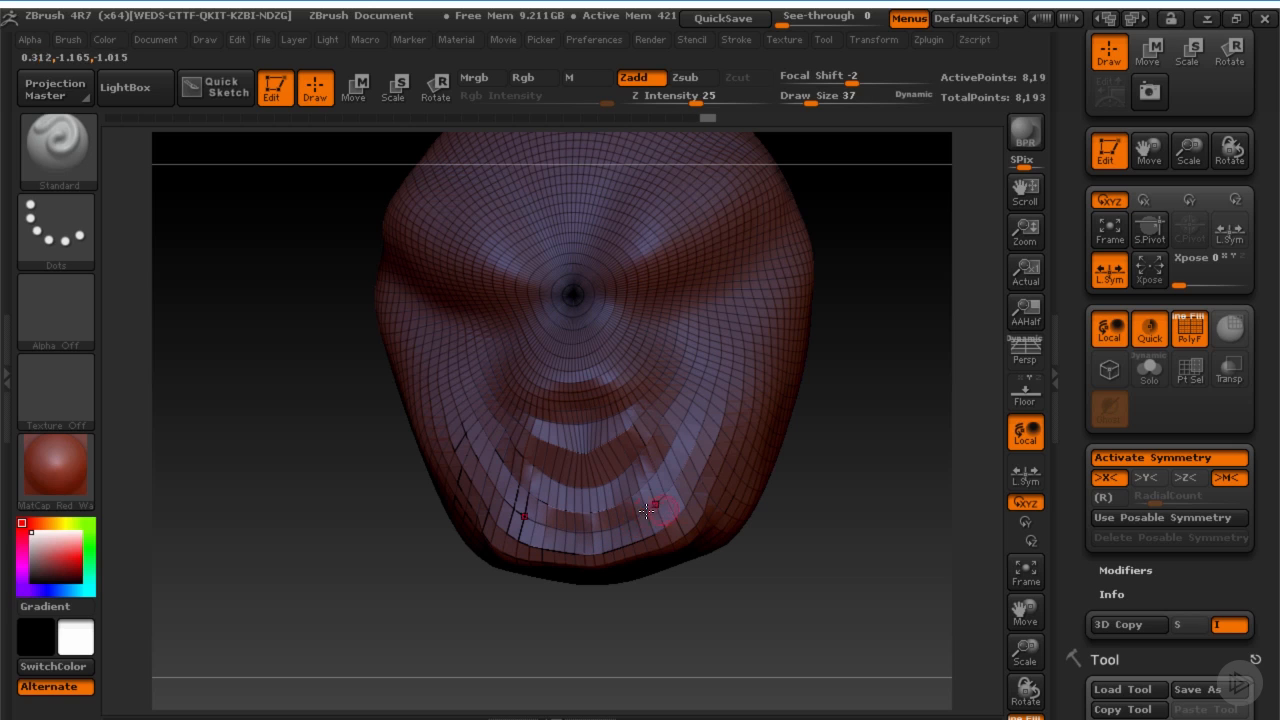
key("shift+f")
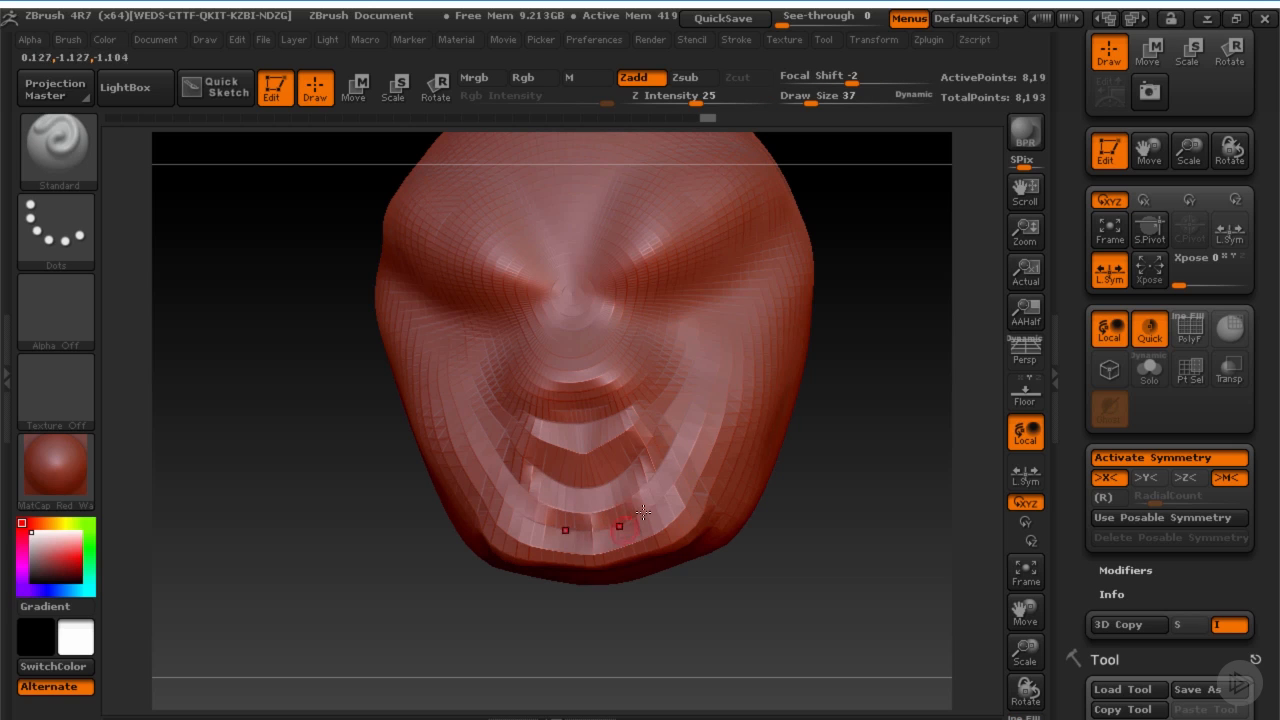
mouse_move(627, 512)
left_mouse_down()
mouse_move(570, 515)
mouse_move(600, 513)
left_mouse_up()
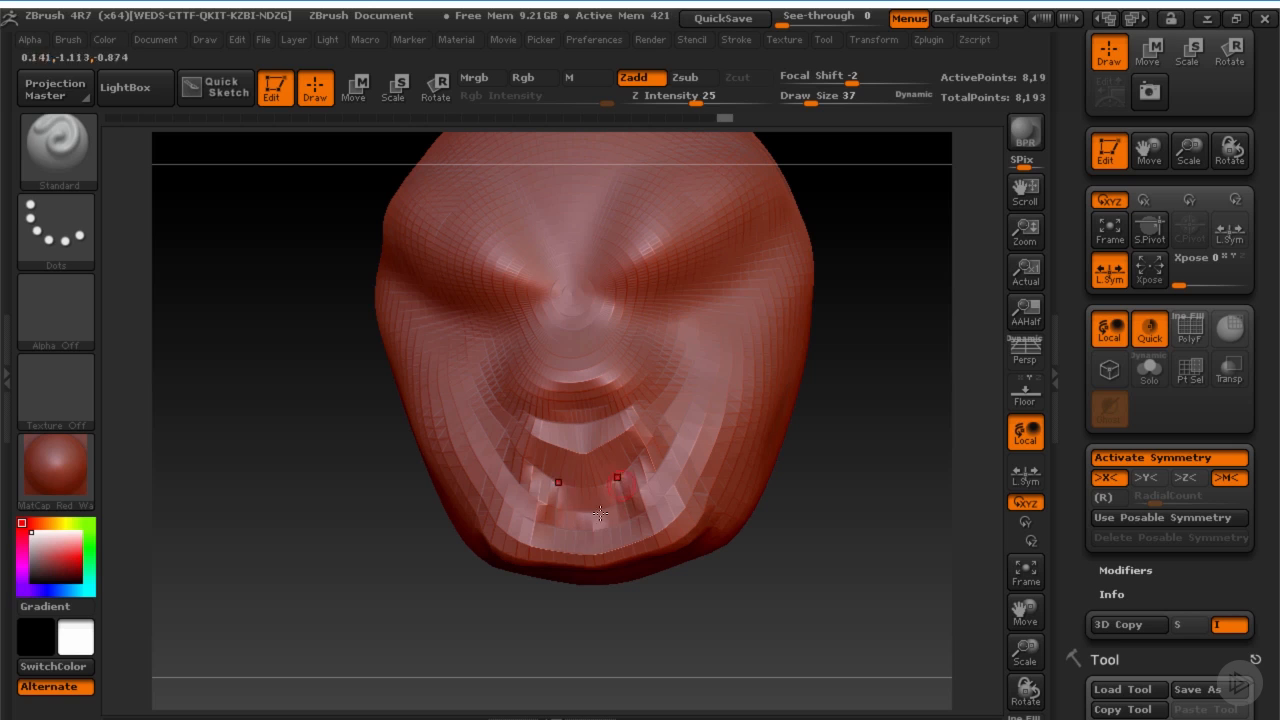
Remove the docked Transform palette and bring the DynaMesh settings back into view
left_click_drag(1257, 114, 1227, 143)
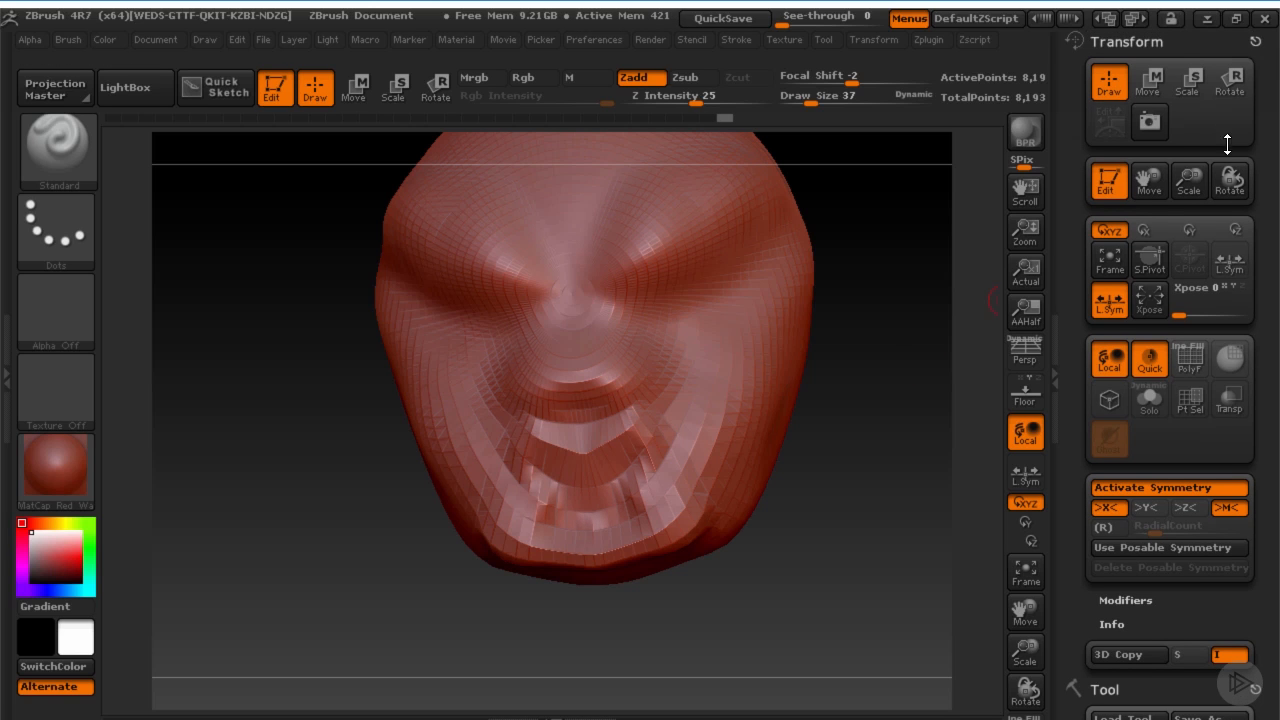
left_click(1259, 41)
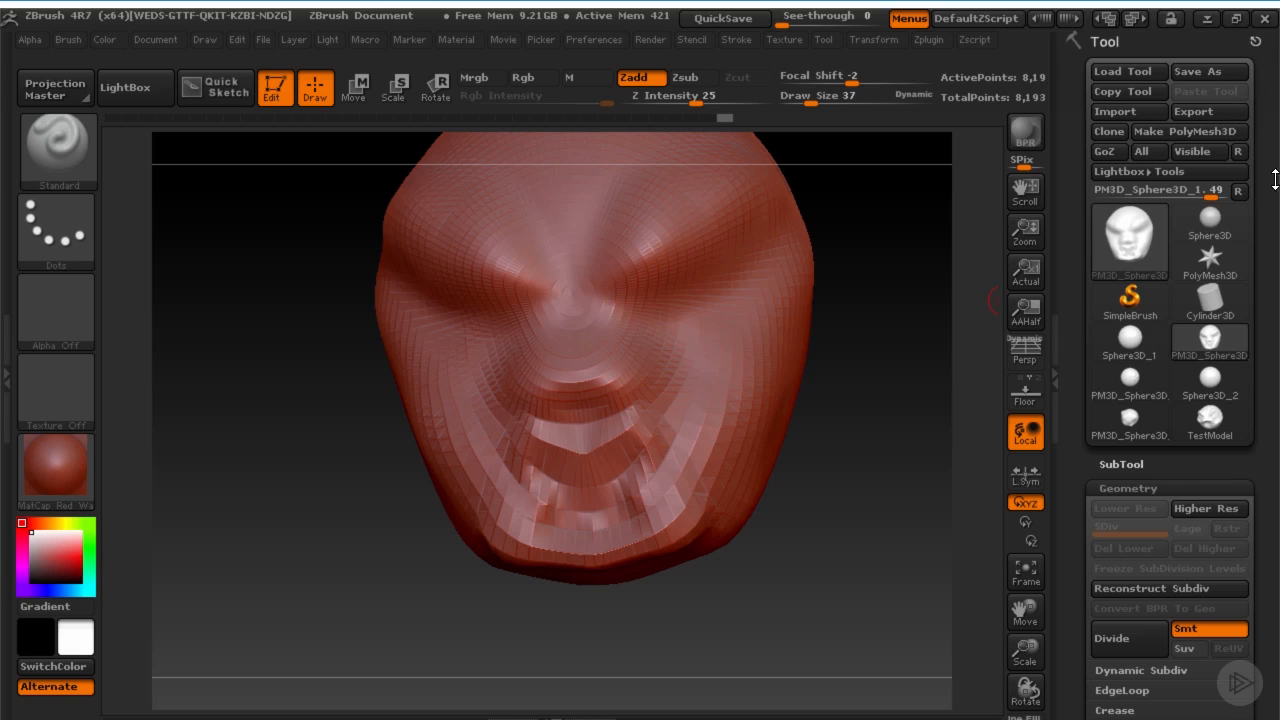
mouse_move(1266, 195)
left_mouse_down()
mouse_move(1266, 169)
mouse_move(1266, 200)
left_mouse_up()
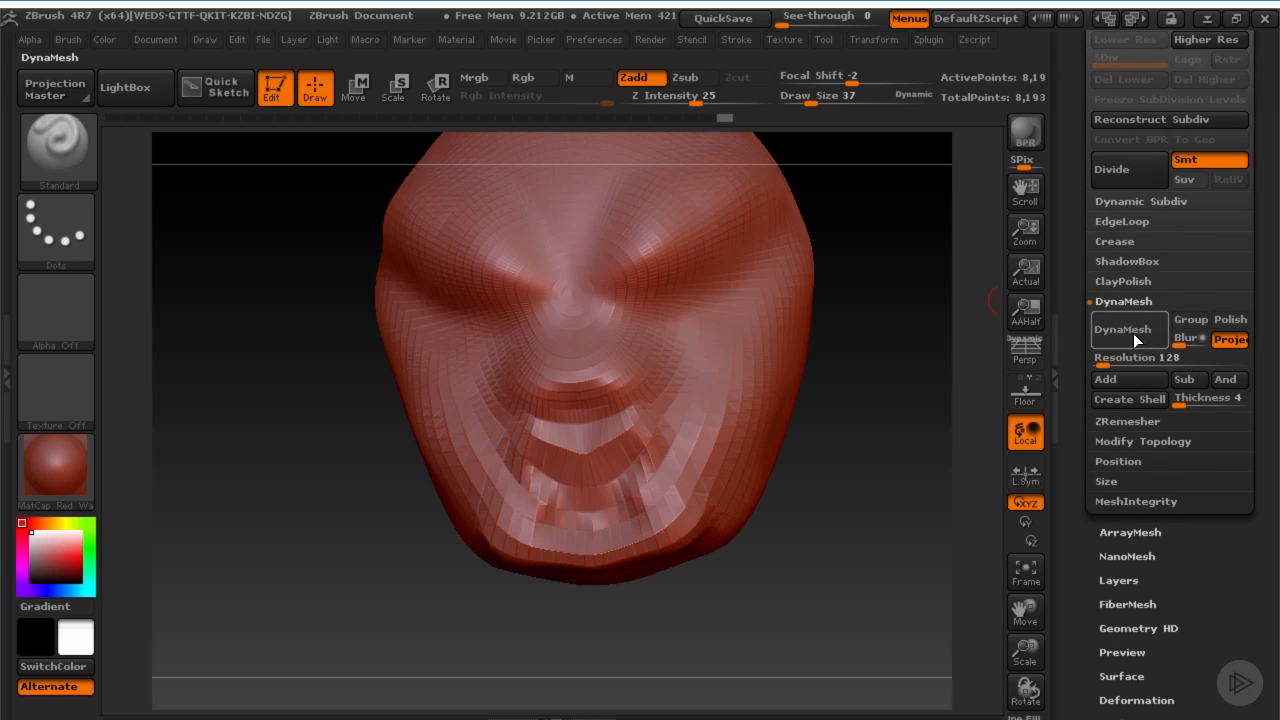
Convert the sculpted face to a DynaMesh at resolution 128 and display the polyframe on the new mesh
left_click_drag(935, 392, 847, 398)
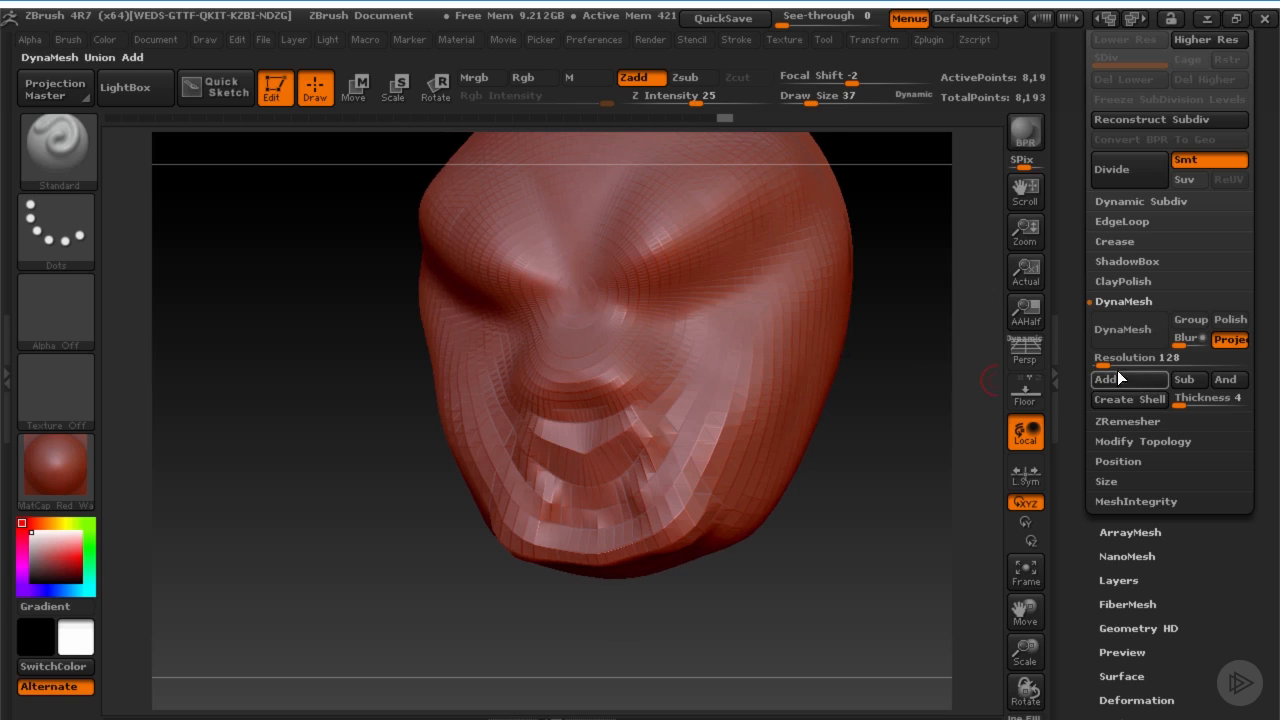
left_click(1112, 330)
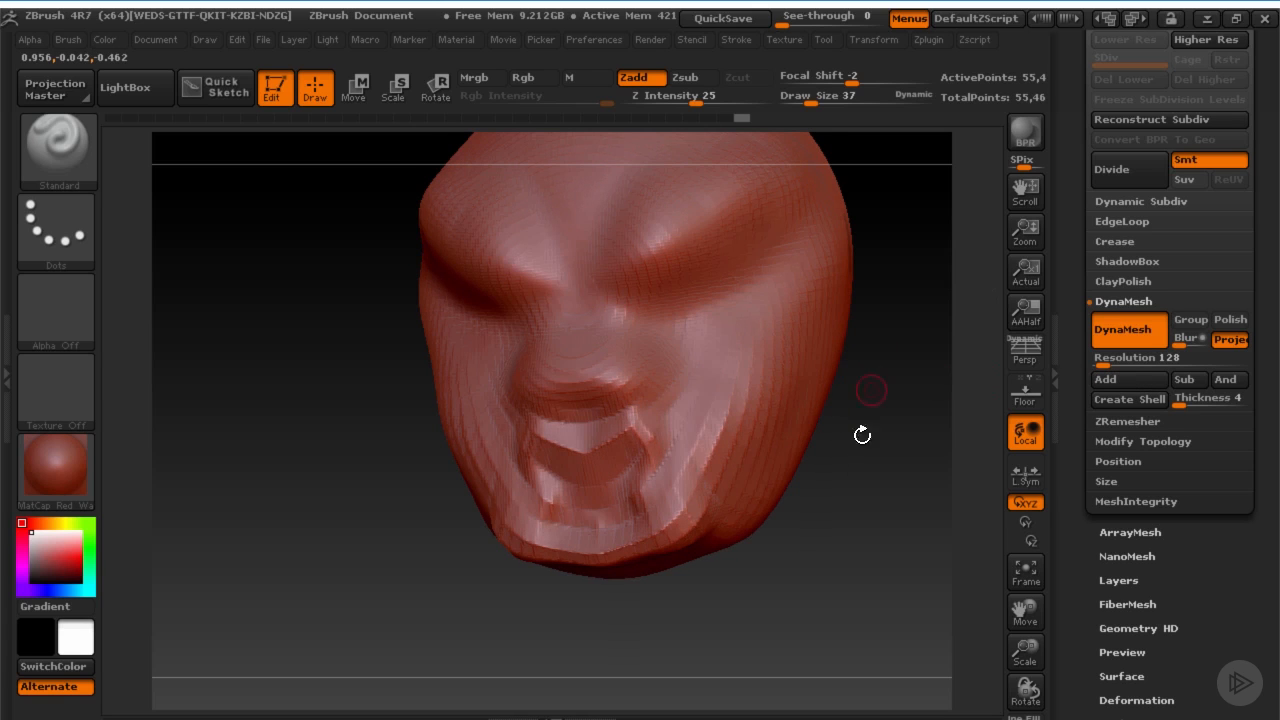
left_click_drag(862, 435, 679, 498)
key("shift+f")
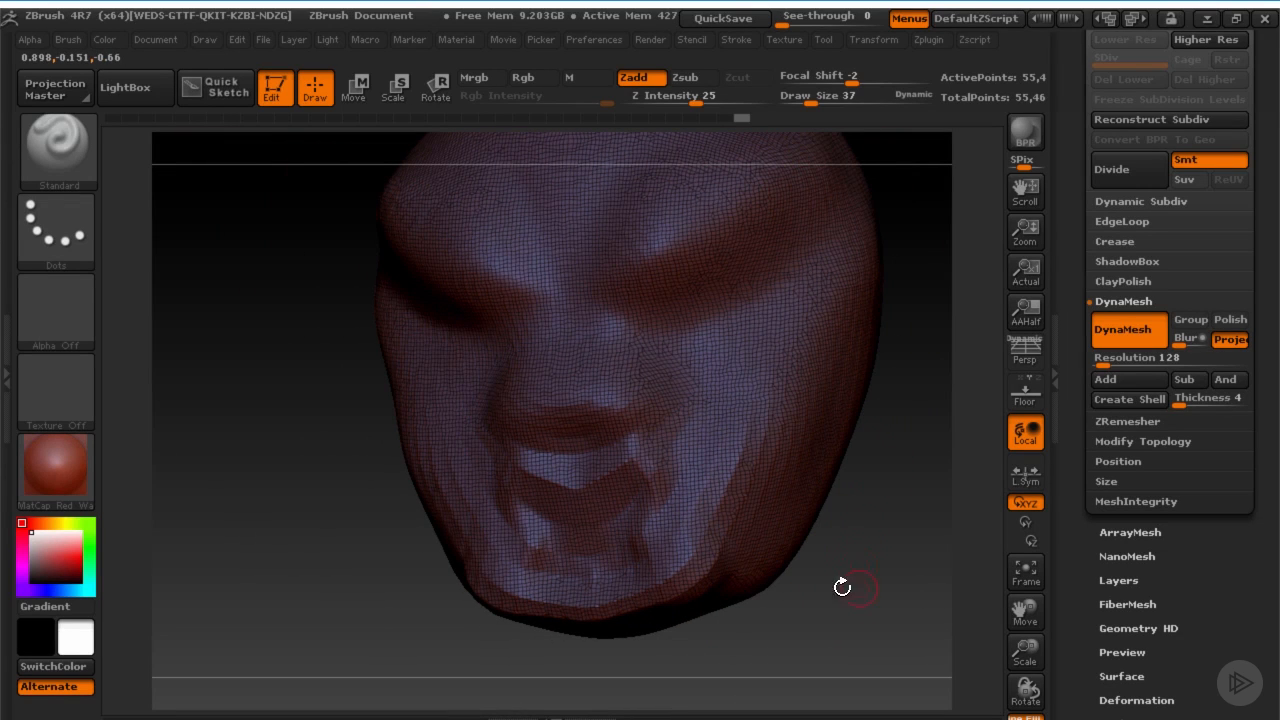
mouse_move(849, 562)
left_mouse_down("alt")
mouse_move(866, 571)
mouse_move(854, 623)
mouse_move(863, 549)
left_mouse_up("alt")
Try a stroke down through the mouth at a draw size of 88 with the polyframe hidden, and undo it
key("shift+f")
key("s")
mouse_move(600, 454)
left_mouse_down()
mouse_move(652, 508)
mouse_move(622, 554)
left_mouse_up()
key("ctrl+z")
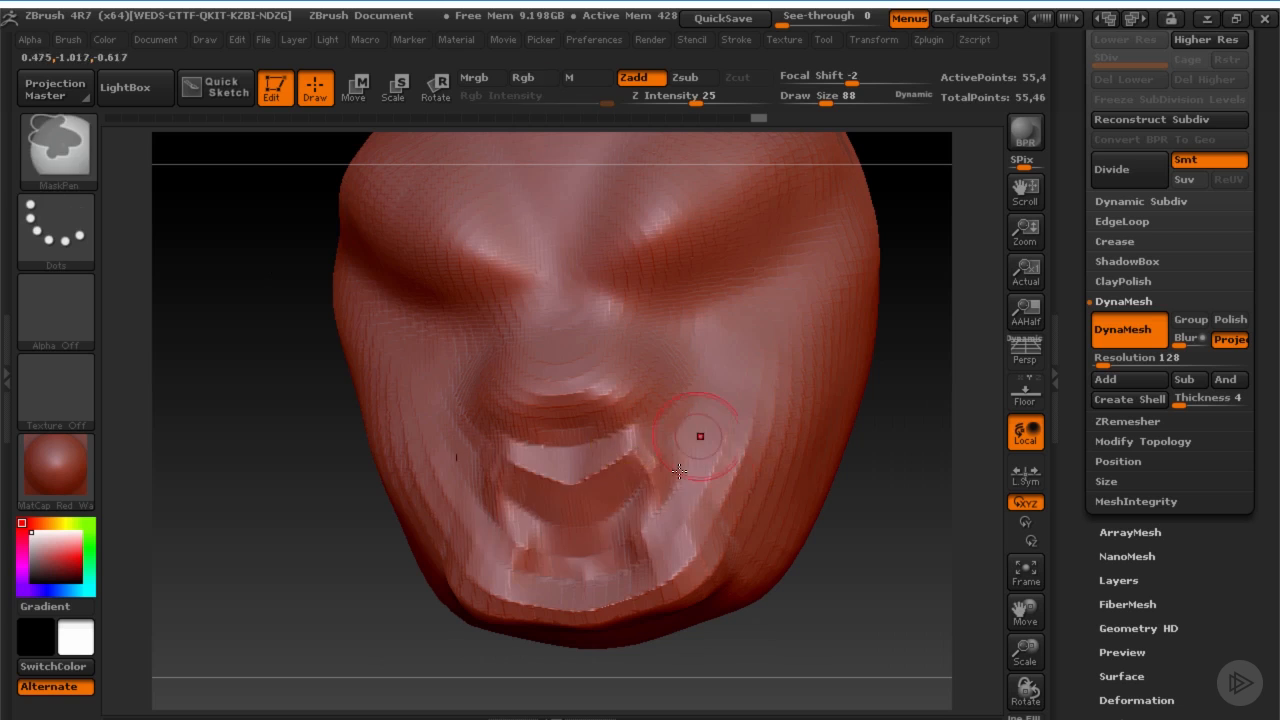
Redisplay the polyframe and examine the DynaMesh polygon distribution over the whole face and closely around the mouth
key("shift+f")
mouse_move(880, 508)
left_mouse_down()
mouse_move(890, 555)
mouse_move(888, 487)
left_mouse_up()
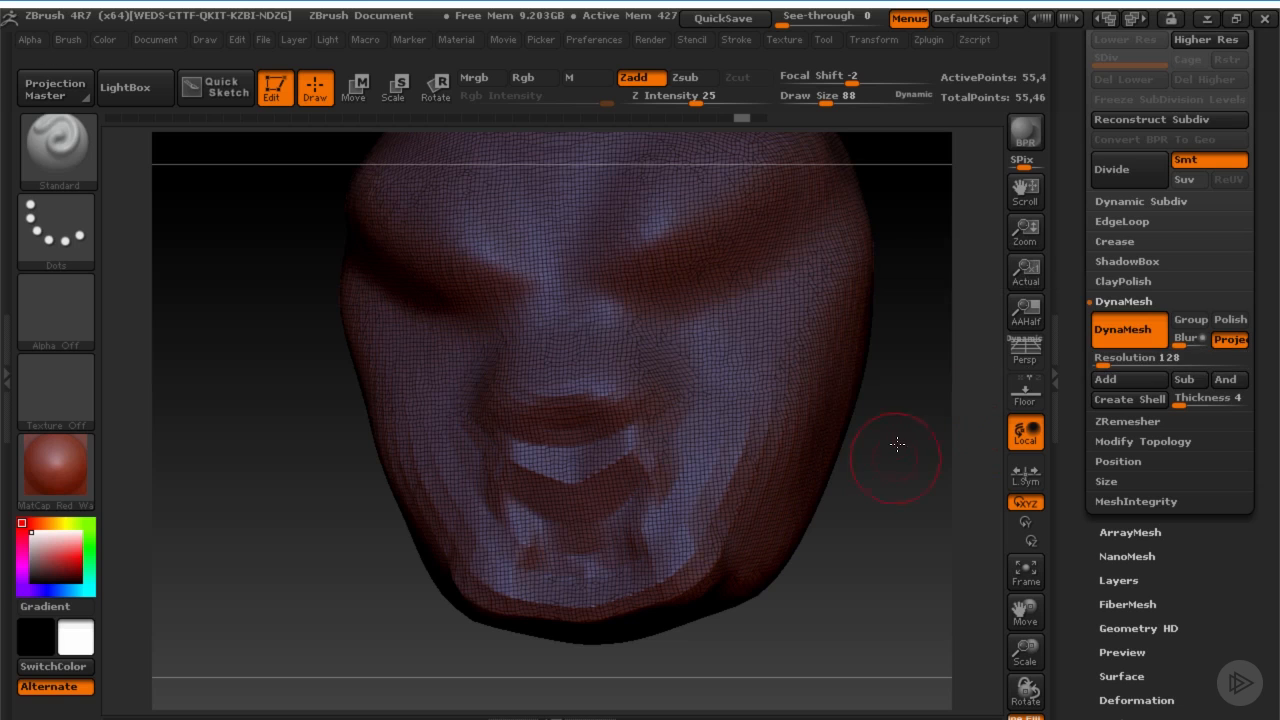
mouse_move(897, 443)
left_mouse_down("shift")
mouse_move(886, 417)
mouse_move(880, 445)
left_mouse_up("shift")
left_click_drag(850, 440, 888, 410)
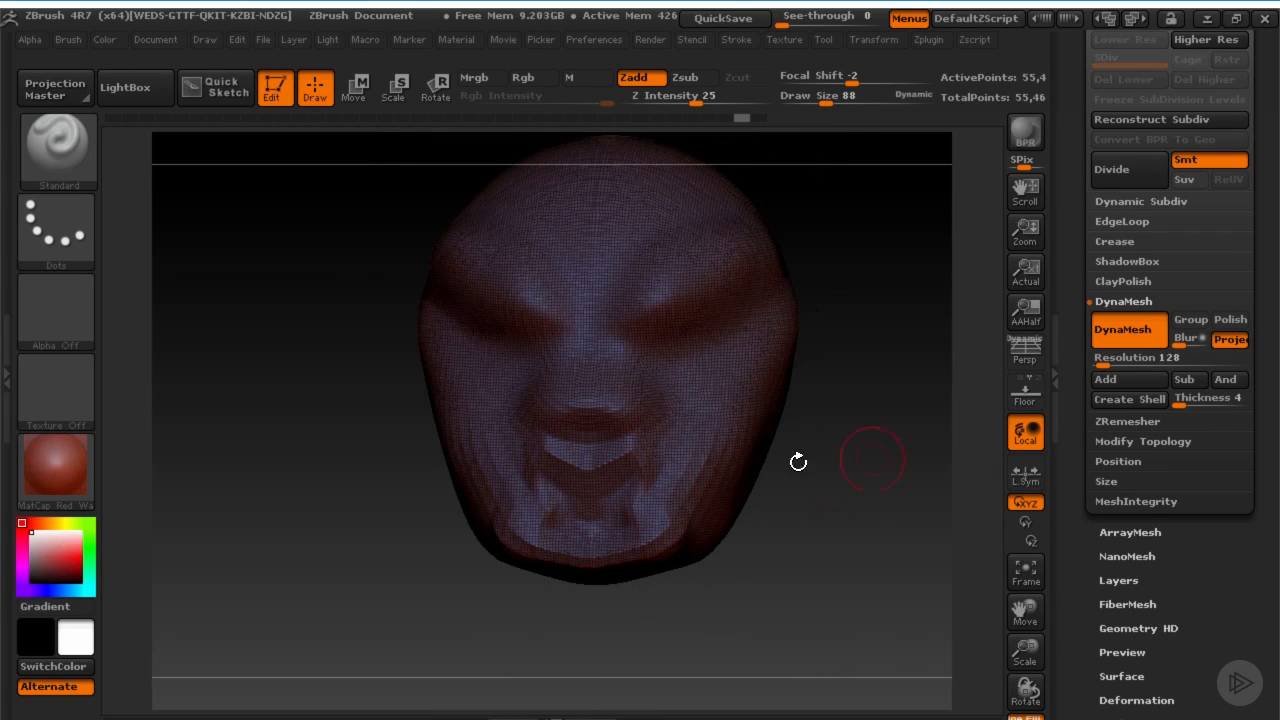
mouse_move(854, 491)
left_mouse_down("alt")
mouse_move(906, 514)
mouse_move(886, 471)
left_mouse_up("alt")
key("s")
left_click(754, 405)
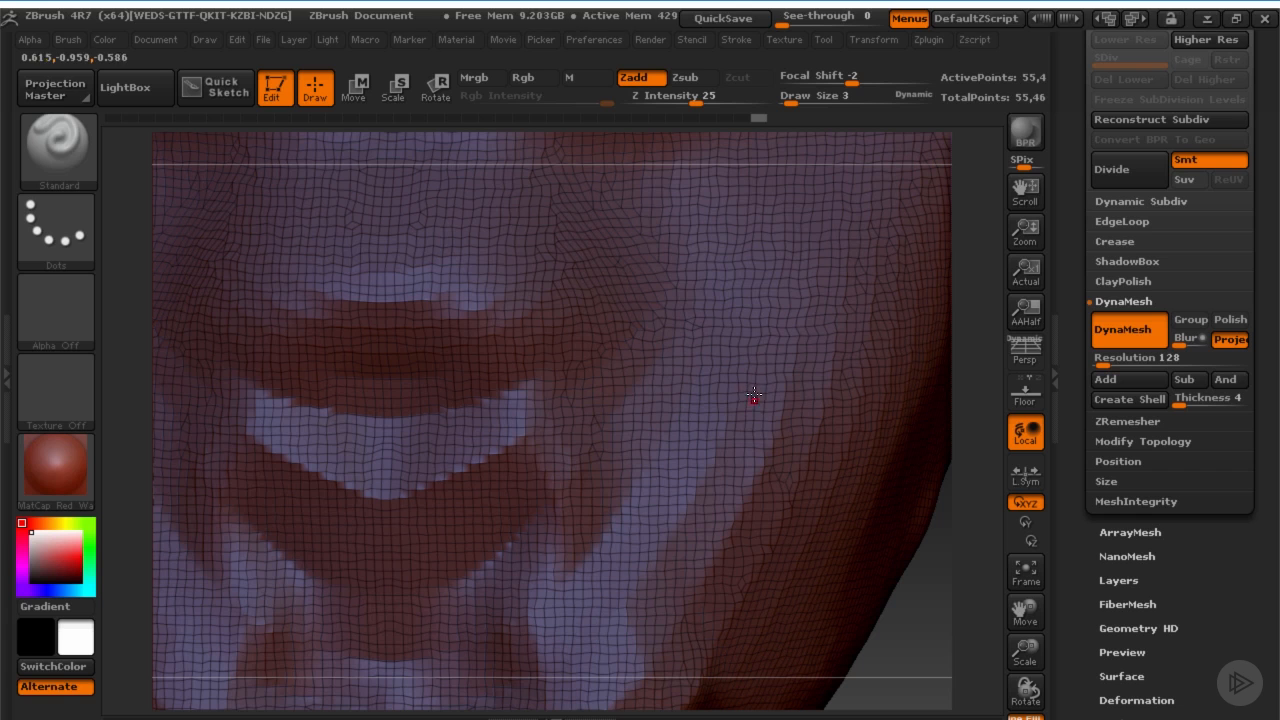
left_click_drag(935, 597, 930, 510, "alt")
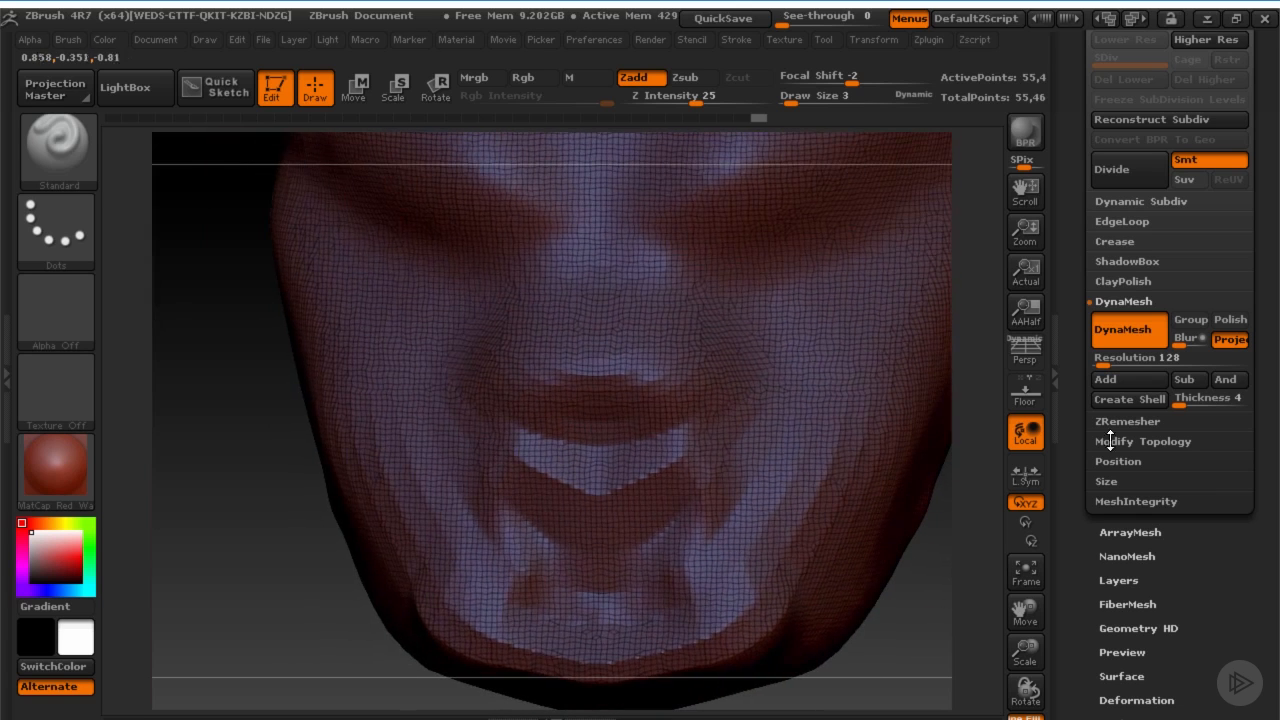
Set the DynaMesh resolution to 64 and remesh the face
left_click_drag(1100, 365, 1092, 373)
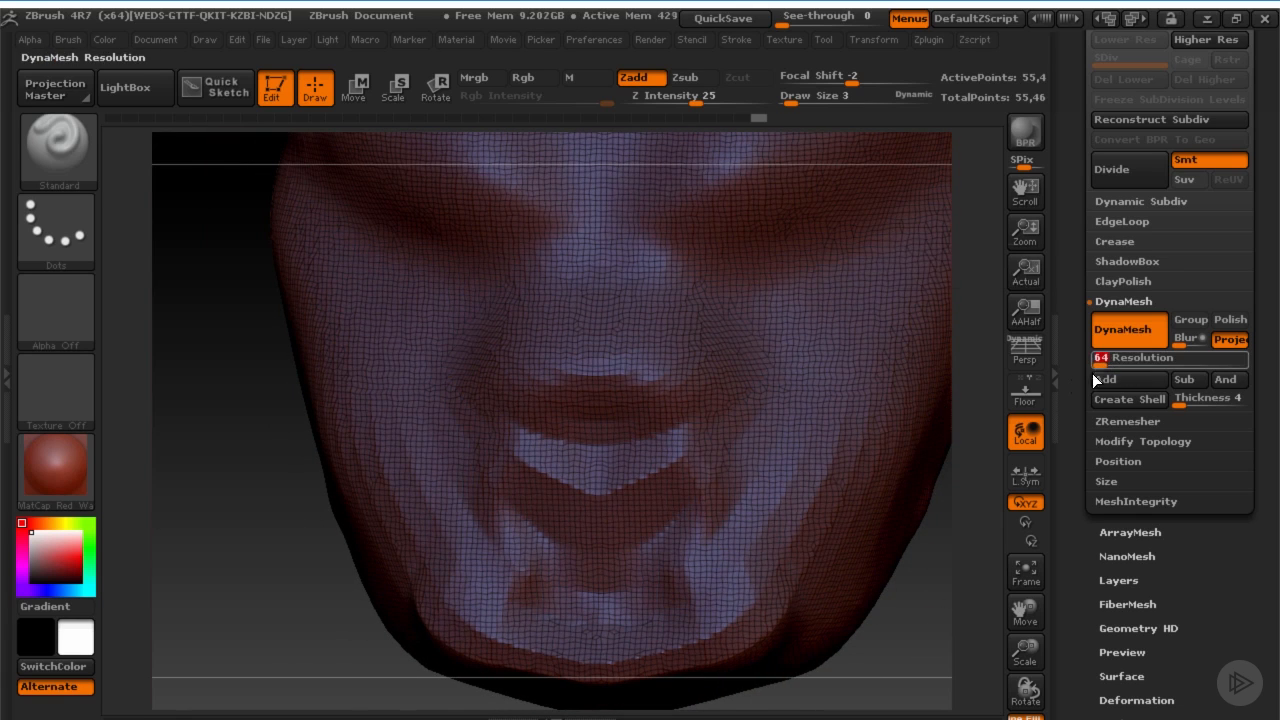
key("s")
left_click_drag(860, 462, 869, 462)
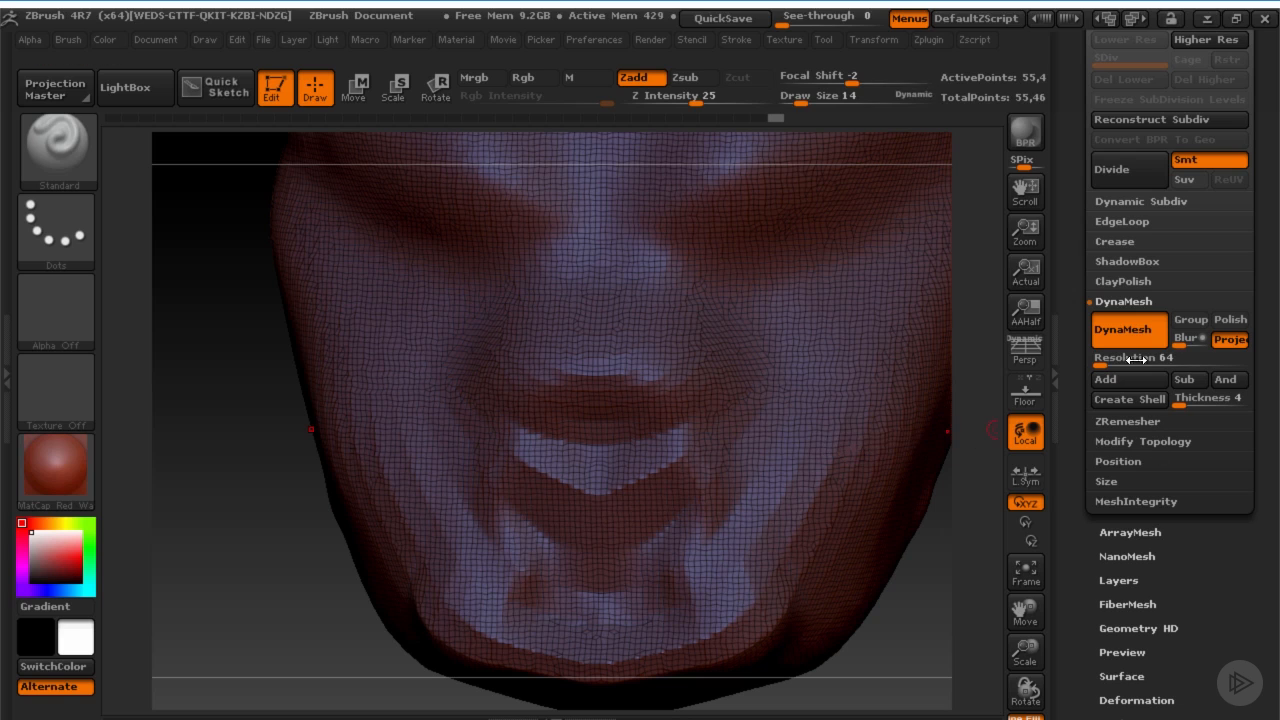
key("ctrl")
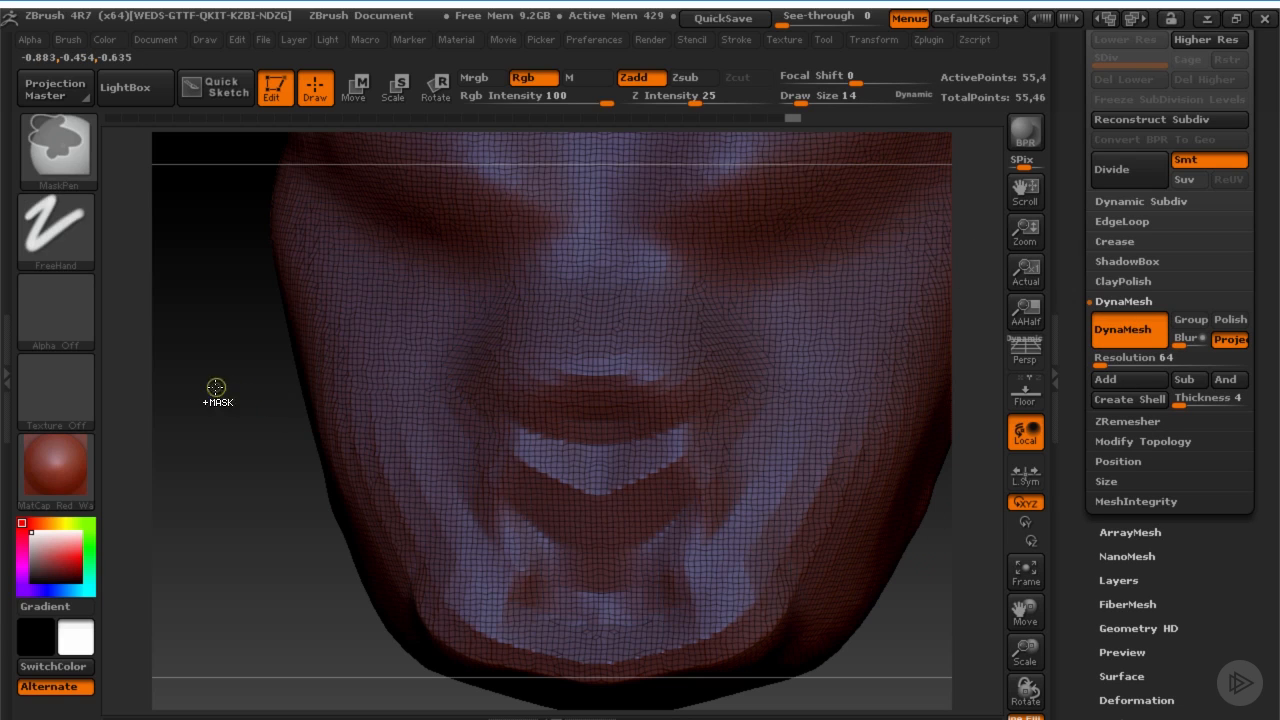
left_click_drag(195, 372, 265, 436, "ctrl")
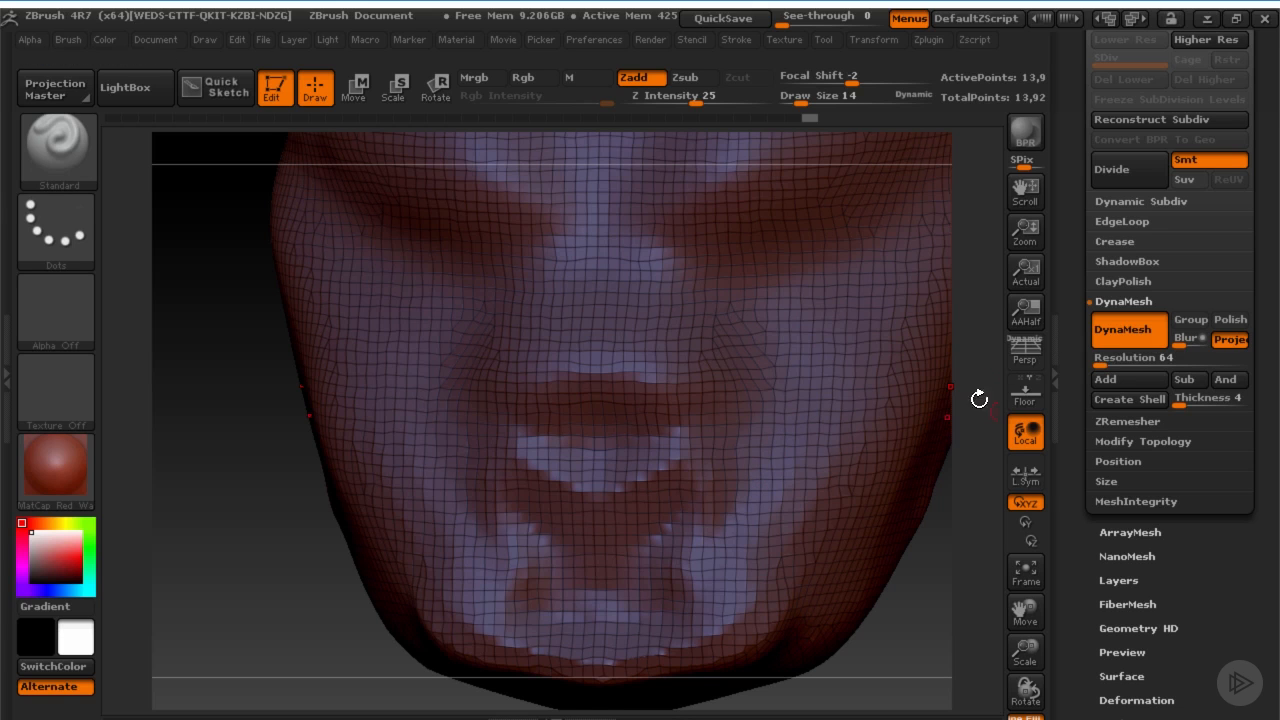
left_click_drag(980, 392, 983, 396, "ctrl")
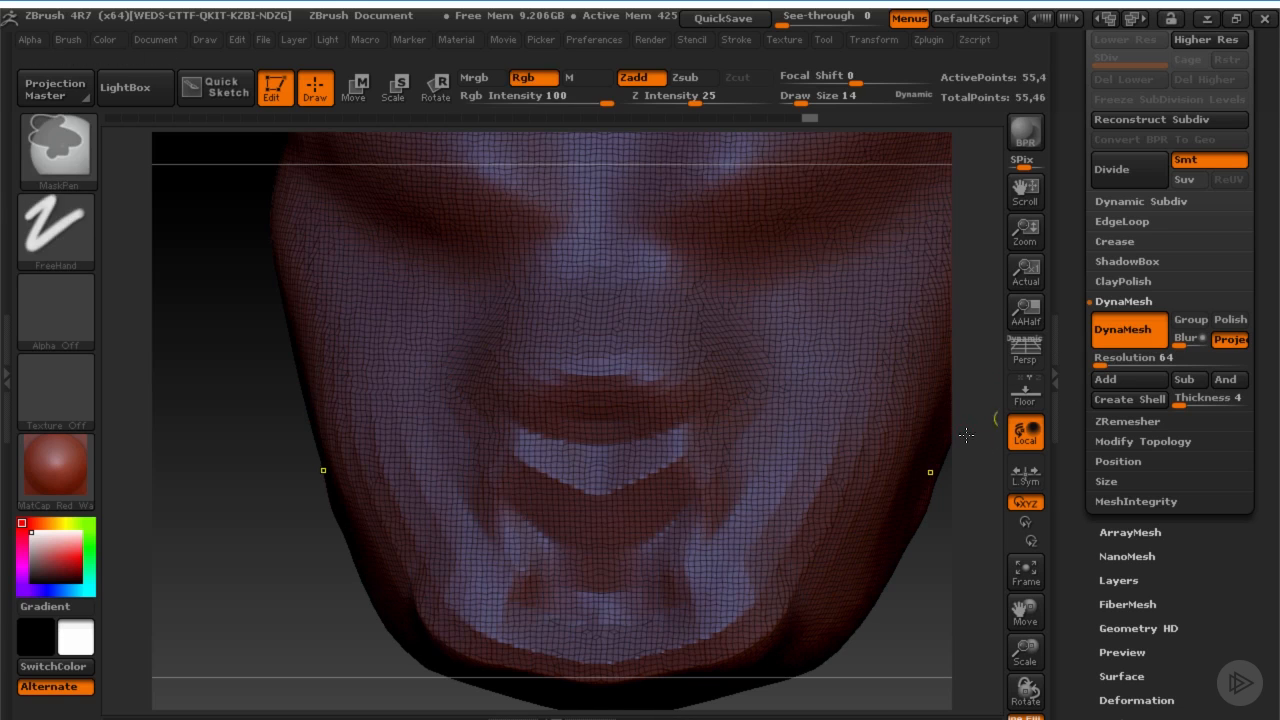
left_click(1118, 337)
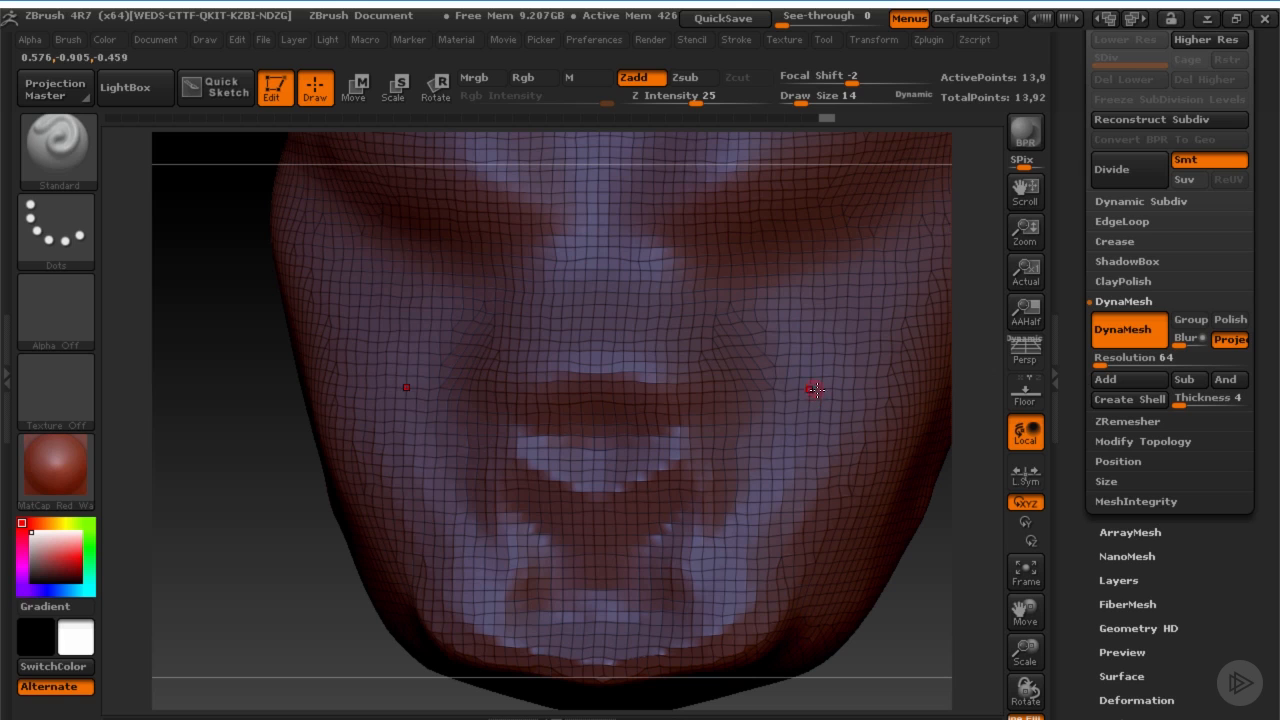
Set the DynaMesh resolution to 184, remesh the face, and reduce the draw size to 21
left_click(1125, 358)
type("184")
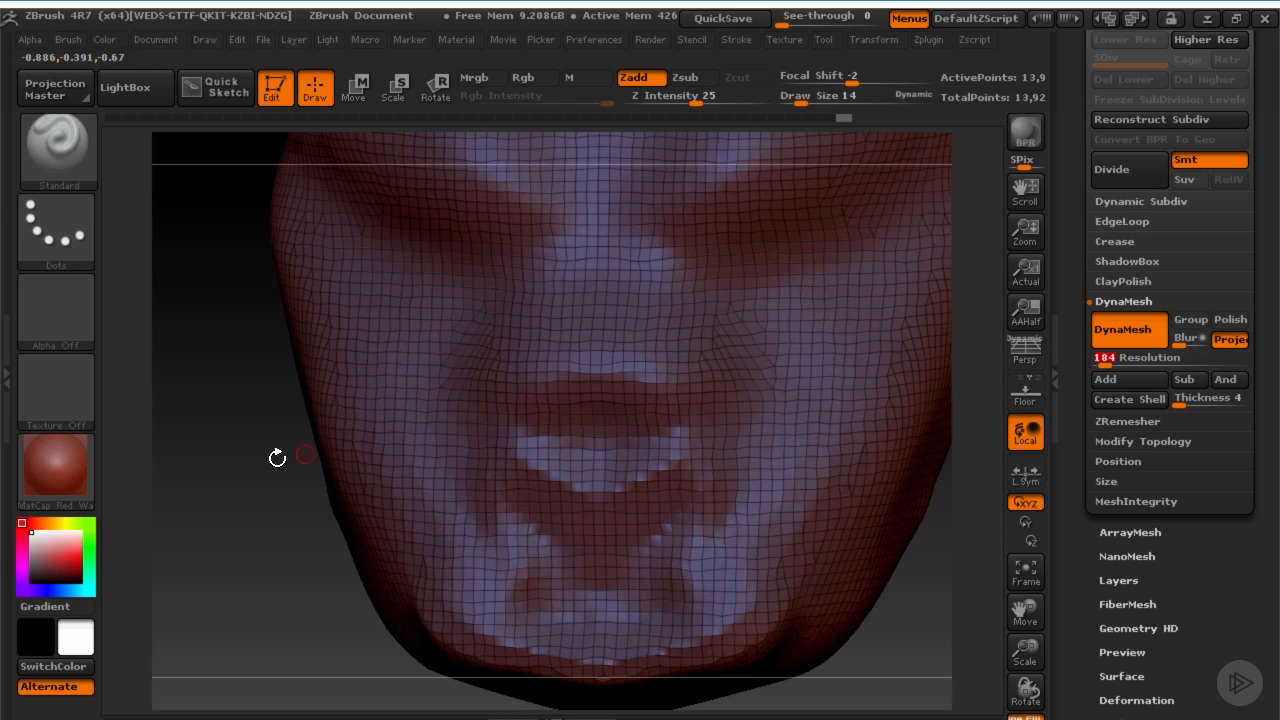
key("Return")
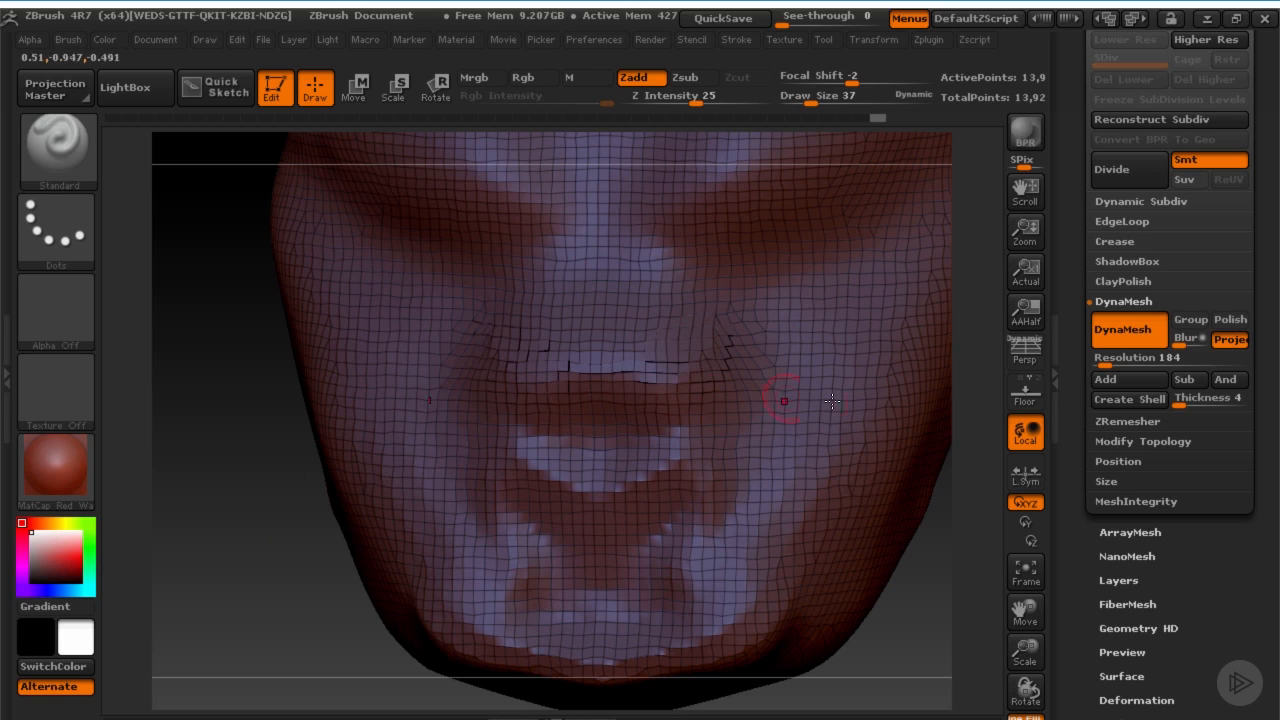
left_click_drag(210, 456, 253, 541, "ctrl")
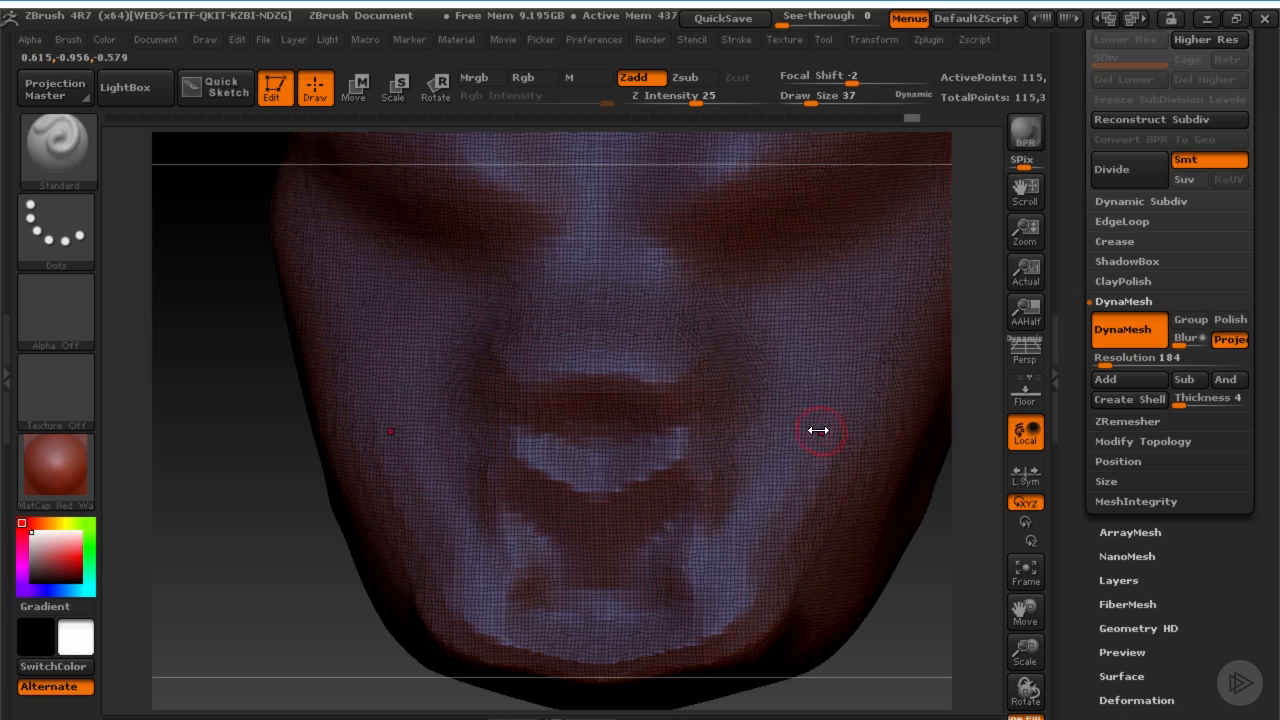
key("s")
left_click_drag(818, 430, 812, 430)
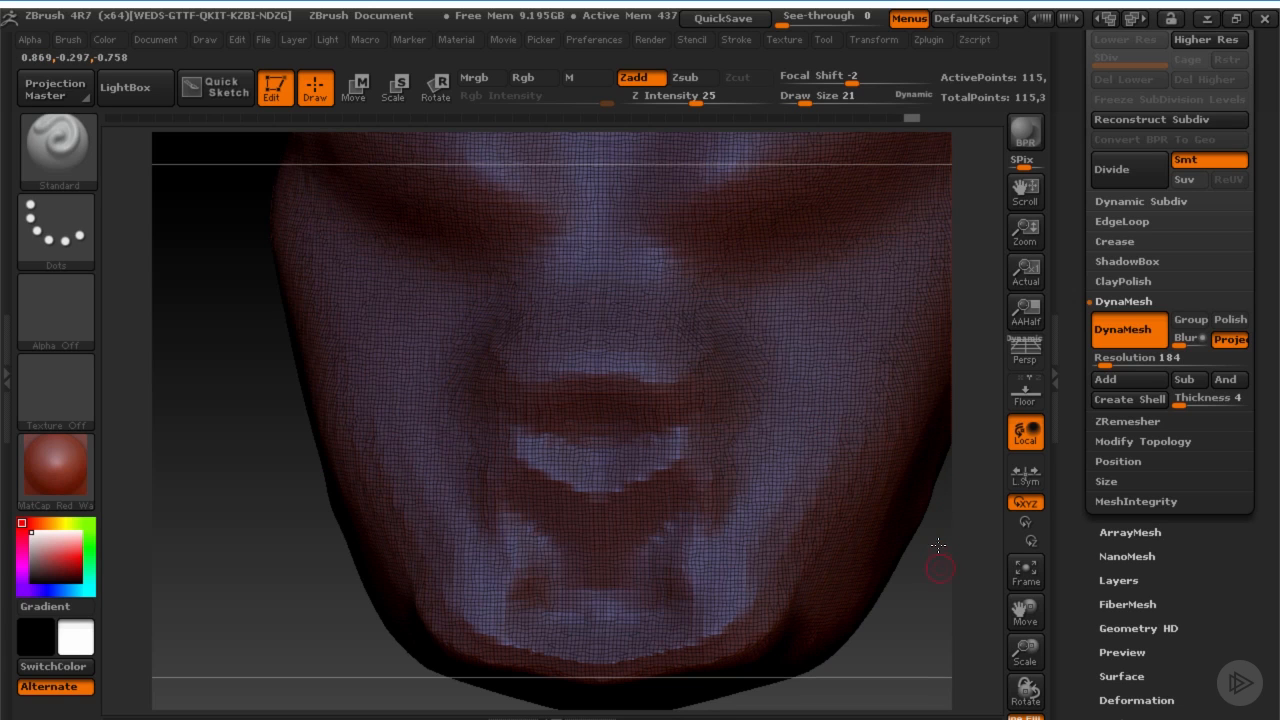
Remesh the whole head at a DynaMesh resolution of 96 and hide the polyframe
key("f")
left_click_drag(894, 514, 870, 515)
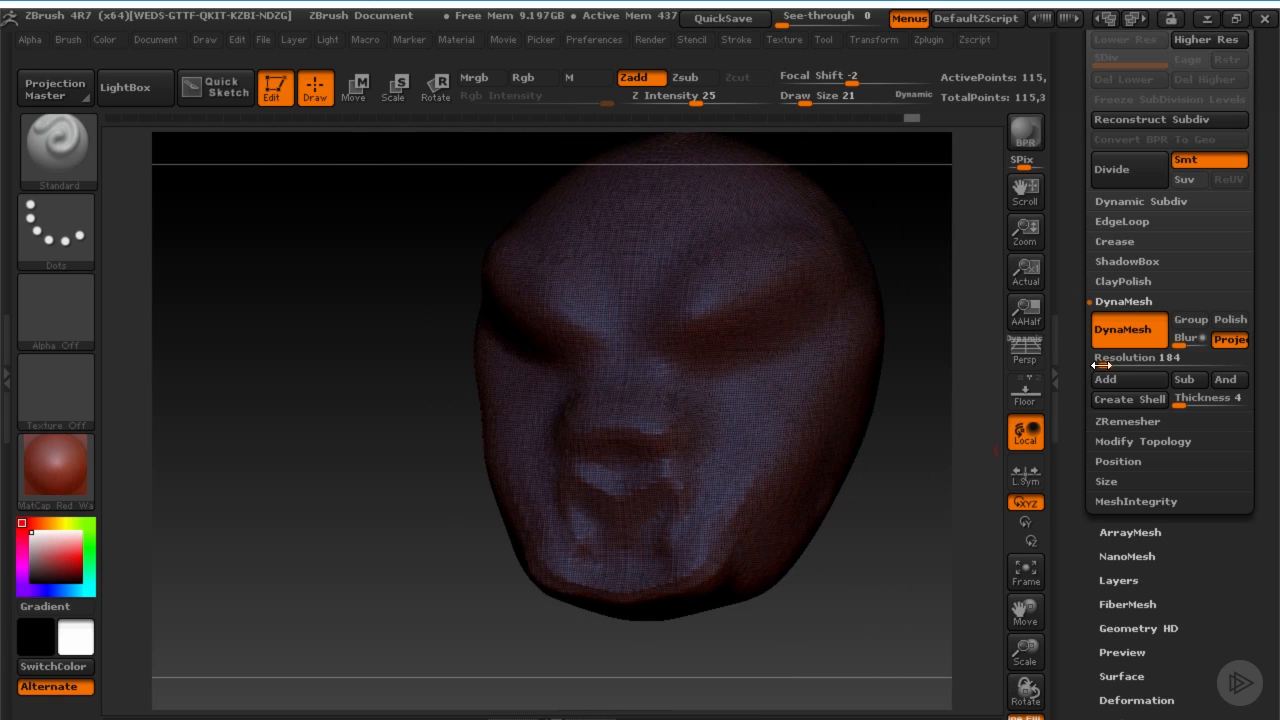
left_click_drag(1101, 365, 1104, 365)
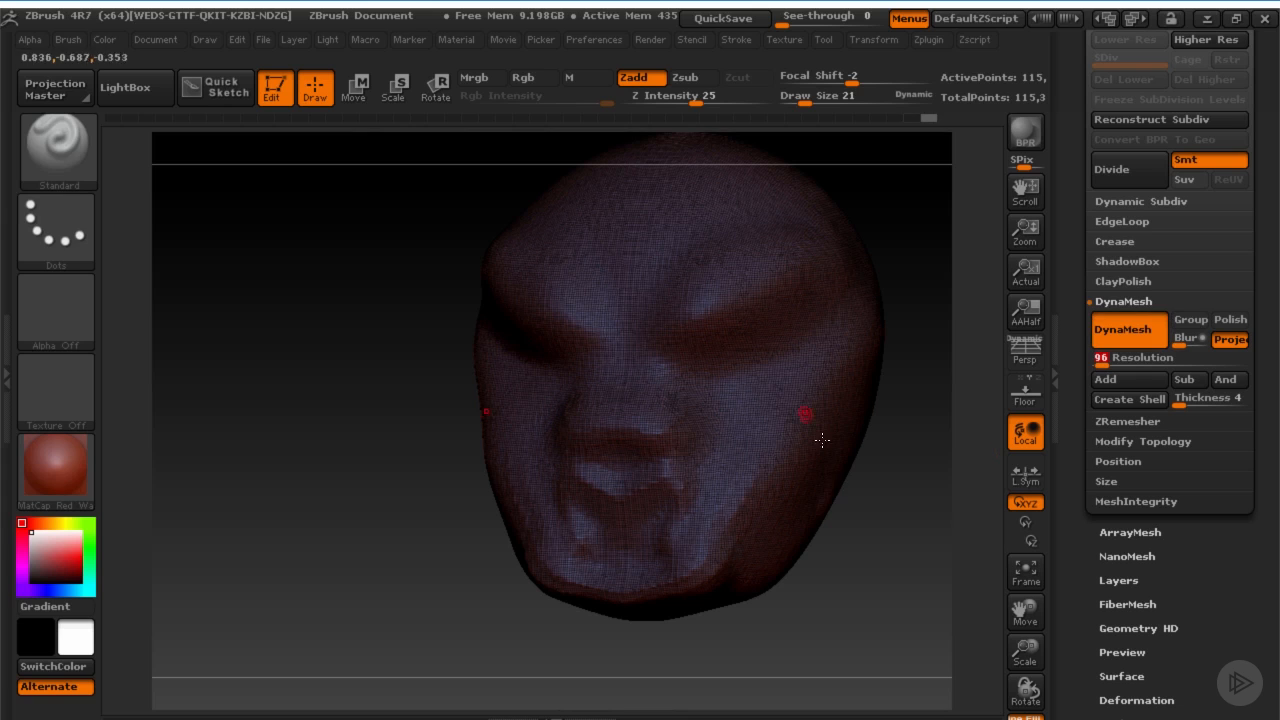
mouse_move(880, 594)
left_mouse_down("ctrl")
mouse_move(880, 503)
mouse_move(853, 499)
left_mouse_up("ctrl")
key("shift+f")
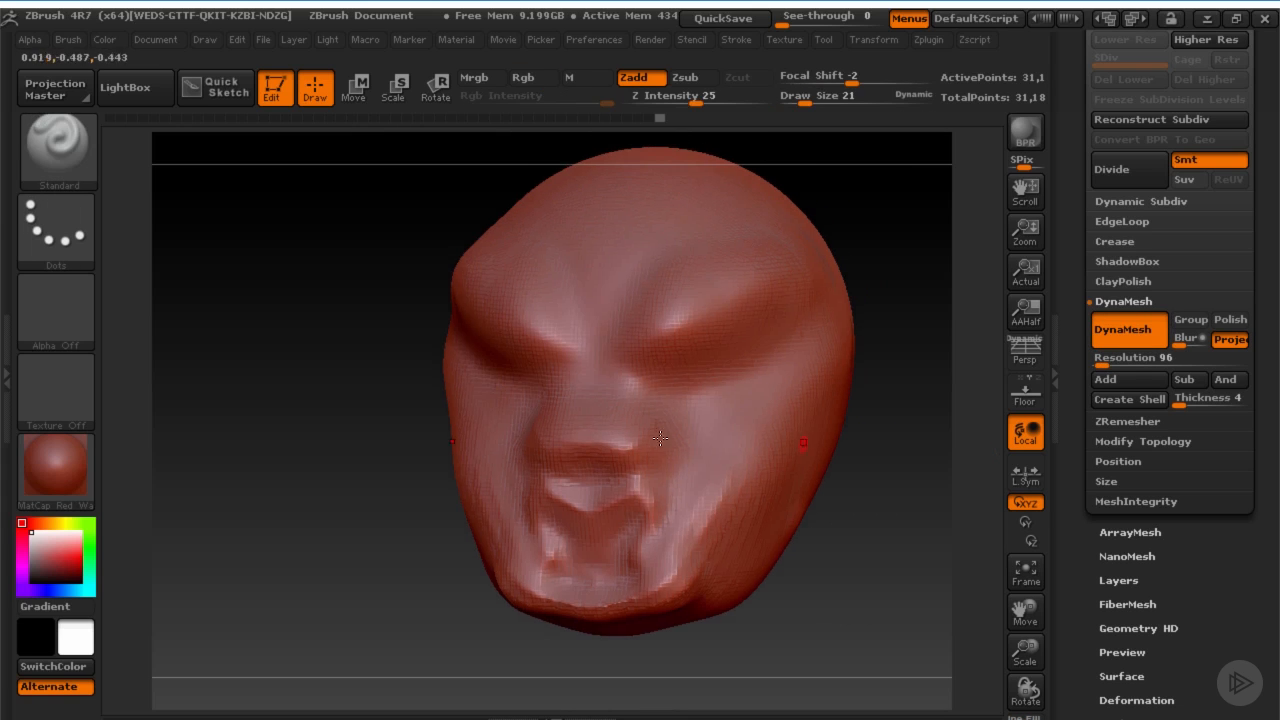
Fill in the open mouth with Standard brush strokes to form a closed lip line
key("s")
left_click(664, 442)
mouse_move(625, 527)
left_mouse_down()
mouse_move(645, 532)
mouse_move(634, 540)
left_mouse_up()
left_click_drag(606, 502, 678, 534)
Sculpt the lips and chin with the Standard brush at a draw size of 80
key("s")
left_click(630, 495)
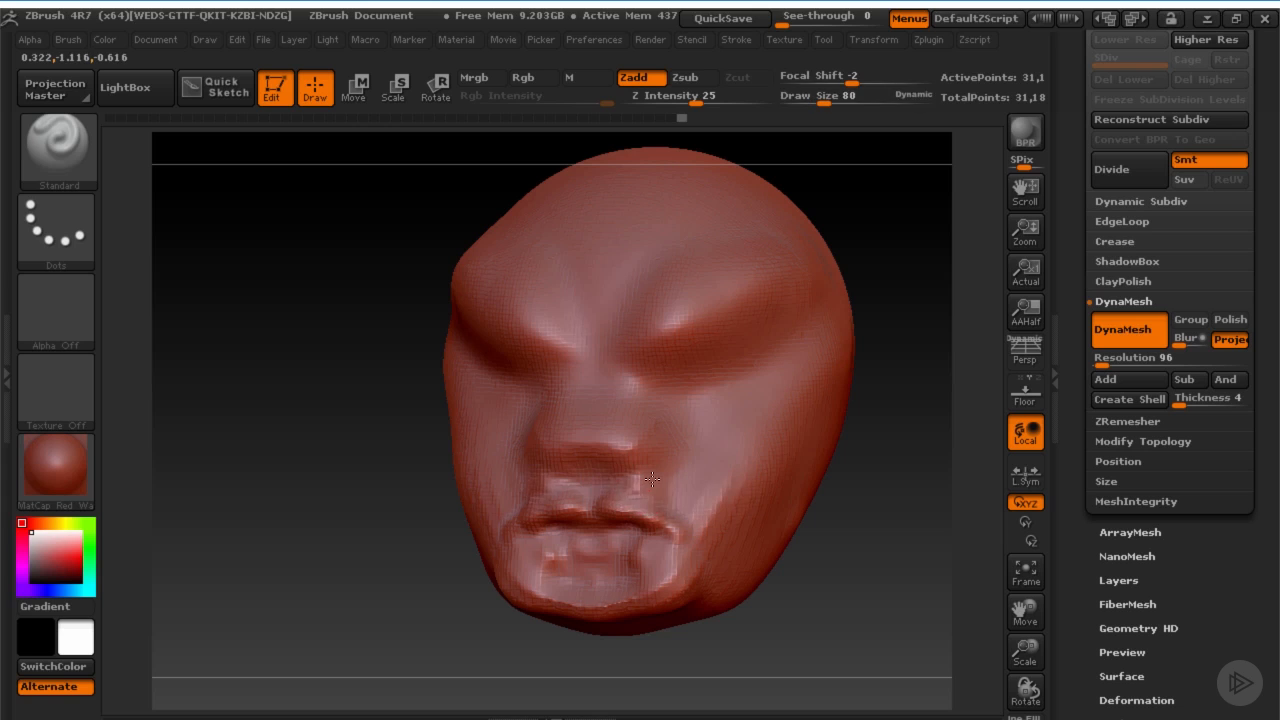
mouse_move(630, 495)
left_mouse_down()
mouse_move(692, 530)
mouse_move(612, 520)
mouse_move(618, 540)
mouse_move(555, 533)
mouse_move(647, 542)
mouse_move(634, 549)
mouse_move(670, 564)
mouse_move(690, 602)
left_mouse_up()
left_click_drag(834, 566, 808, 537, "alt")
mouse_move(808, 537)
left_mouse_down()
mouse_move(820, 531)
mouse_move(777, 543)
mouse_move(806, 549)
mouse_move(760, 525)
mouse_move(857, 517)
mouse_move(836, 512)
left_mouse_up()
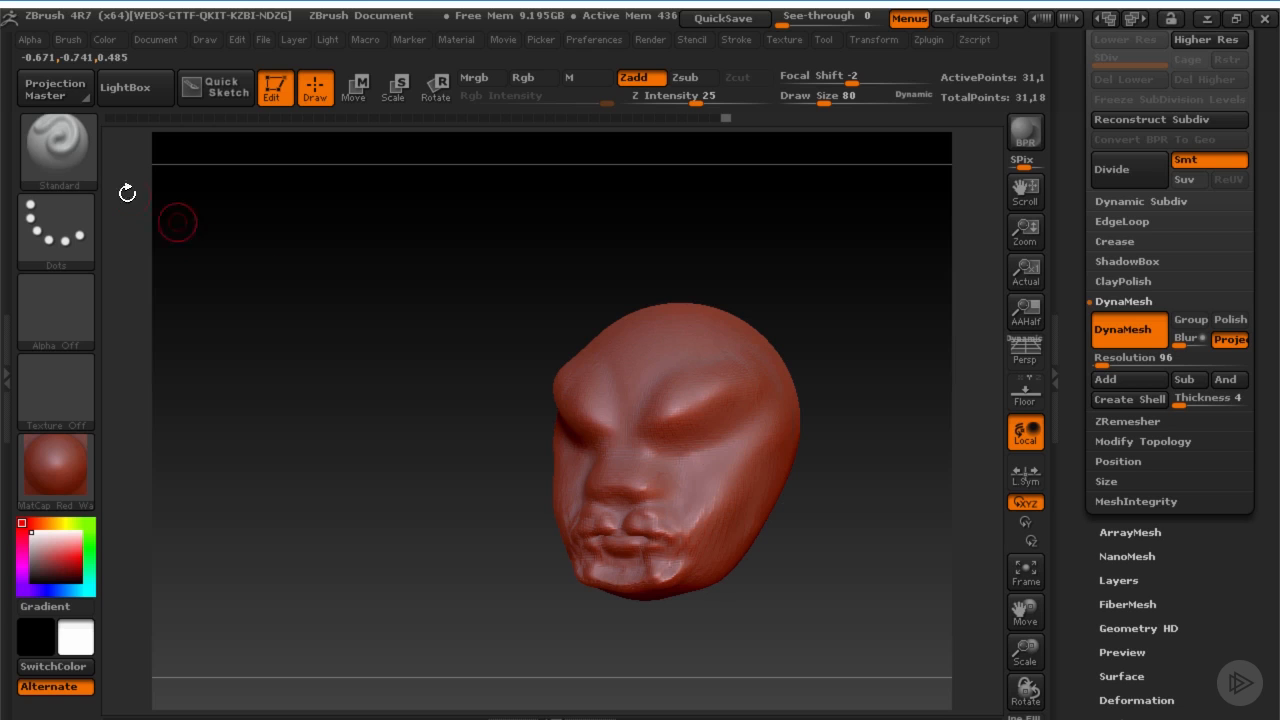
Switch to the ClayBuildup brush, build up the cheeks with draw sizes up to 156, and smooth the area around the upper lip
left_click(69, 144)
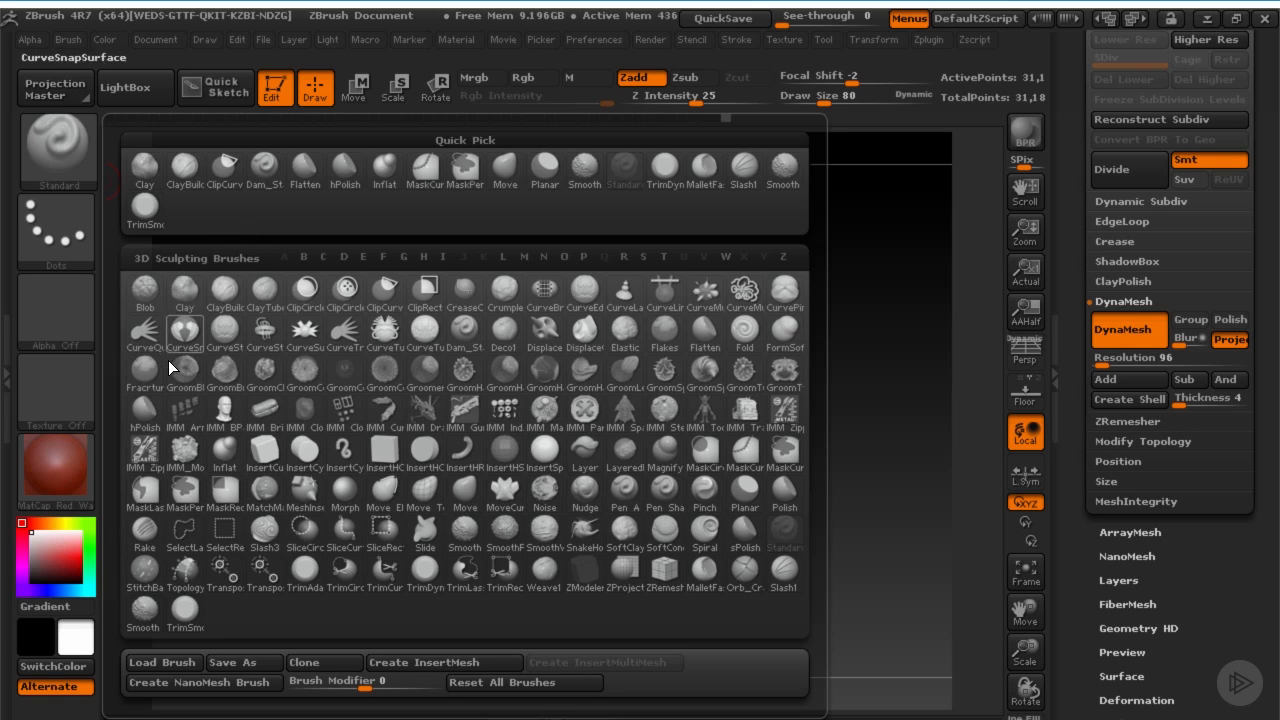
mouse_move(227, 299)
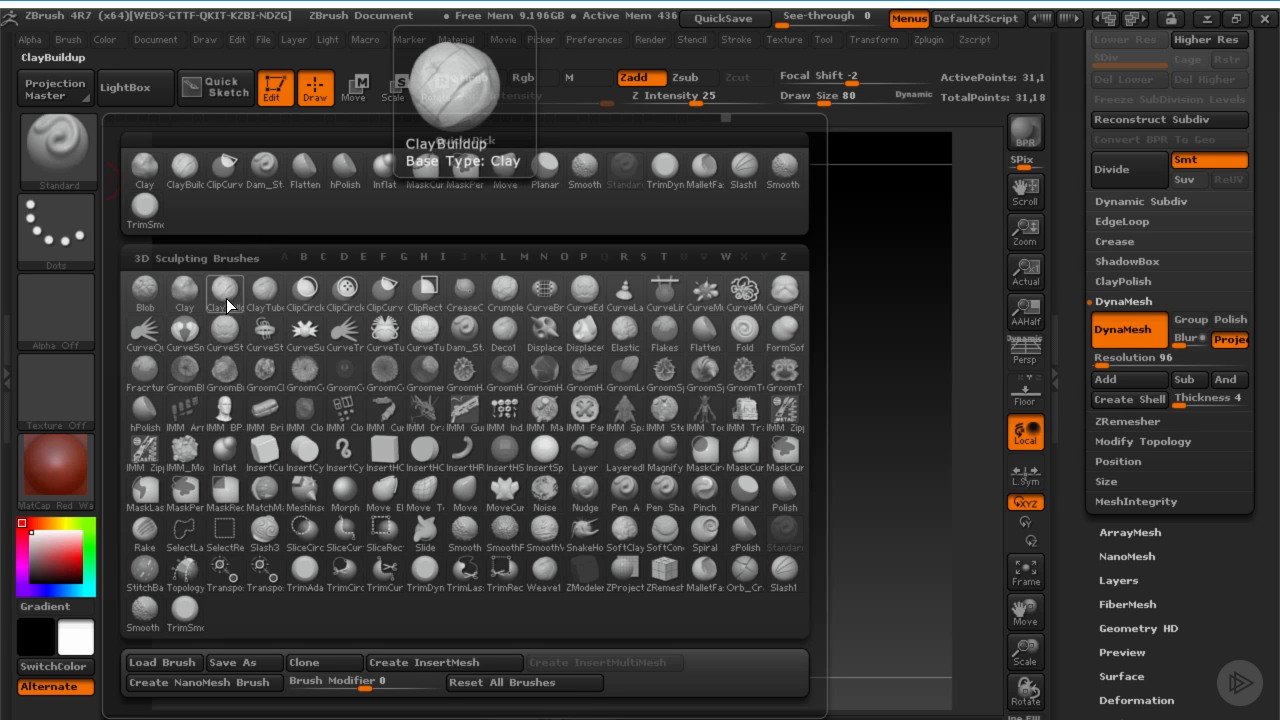
left_click(226, 299)
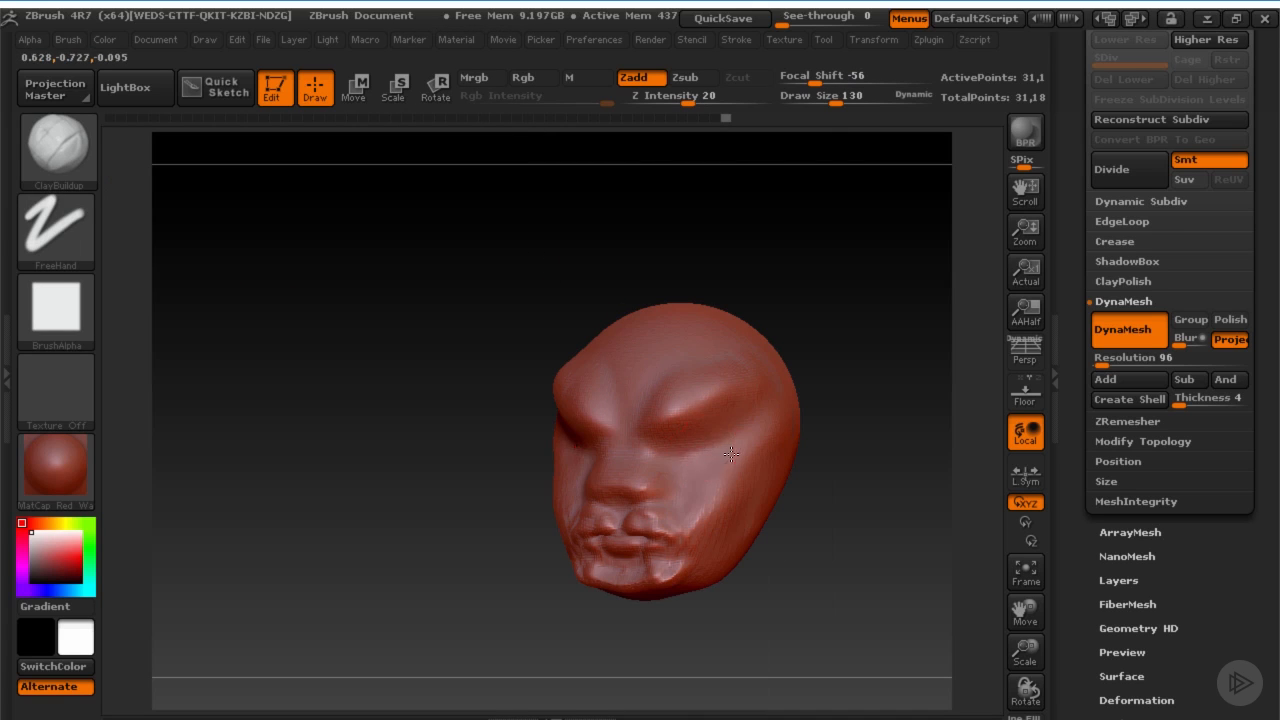
mouse_move(697, 449)
left_mouse_down()
mouse_move(713, 460)
mouse_move(680, 482)
mouse_move(640, 468)
mouse_move(692, 485)
mouse_move(721, 458)
mouse_move(669, 478)
mouse_move(721, 456)
mouse_move(685, 477)
left_mouse_up()
key("s")
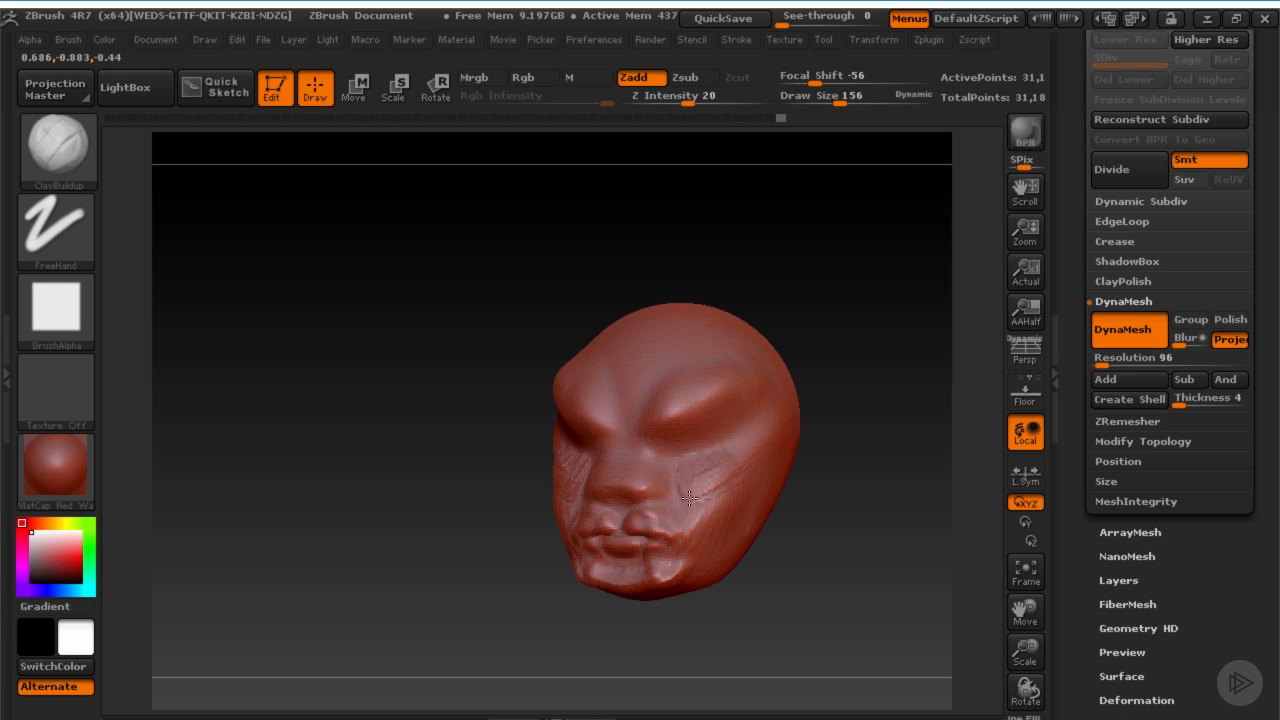
mouse_move(677, 485)
left_mouse_down()
mouse_move(690, 505)
mouse_move(670, 520)
mouse_move(712, 515)
mouse_move(700, 526)
mouse_move(712, 512)
left_mouse_up()
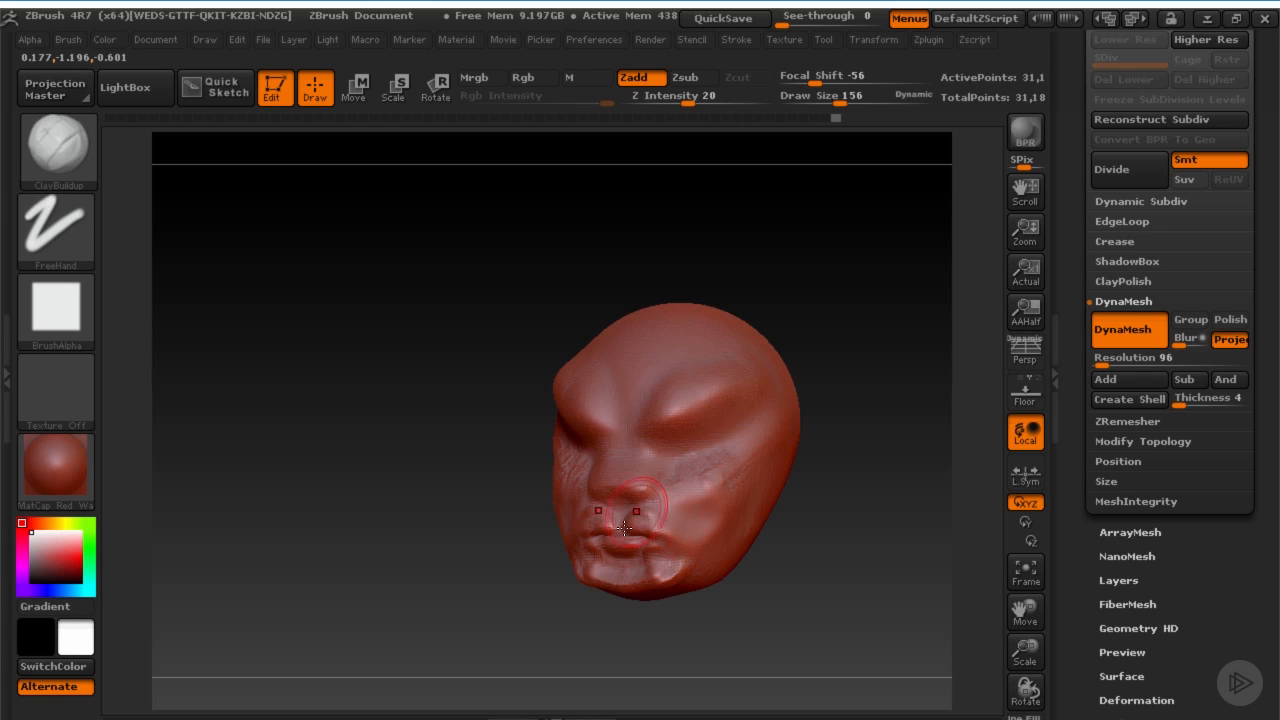
key("shift")
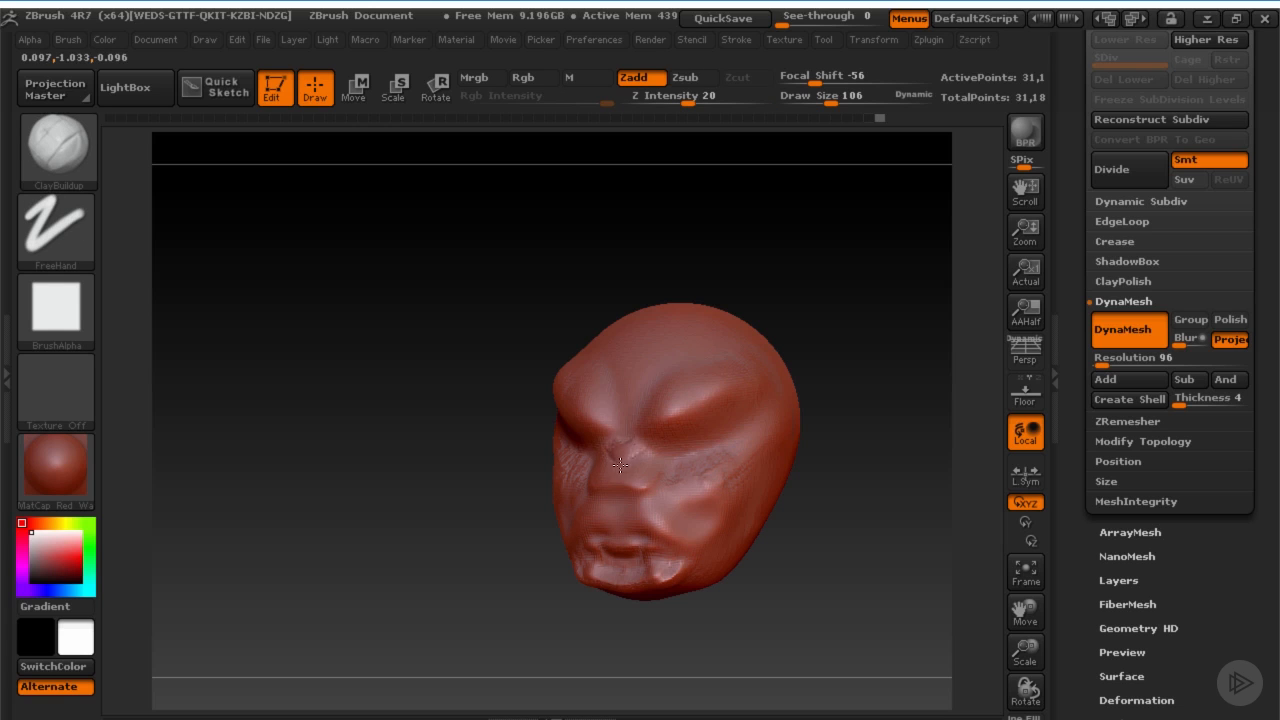
Build up the brow and forehead with ClayBuildup strokes at a draw size of 204, smoothing between them
key("s")
left_click_drag(643, 423, 643, 410)
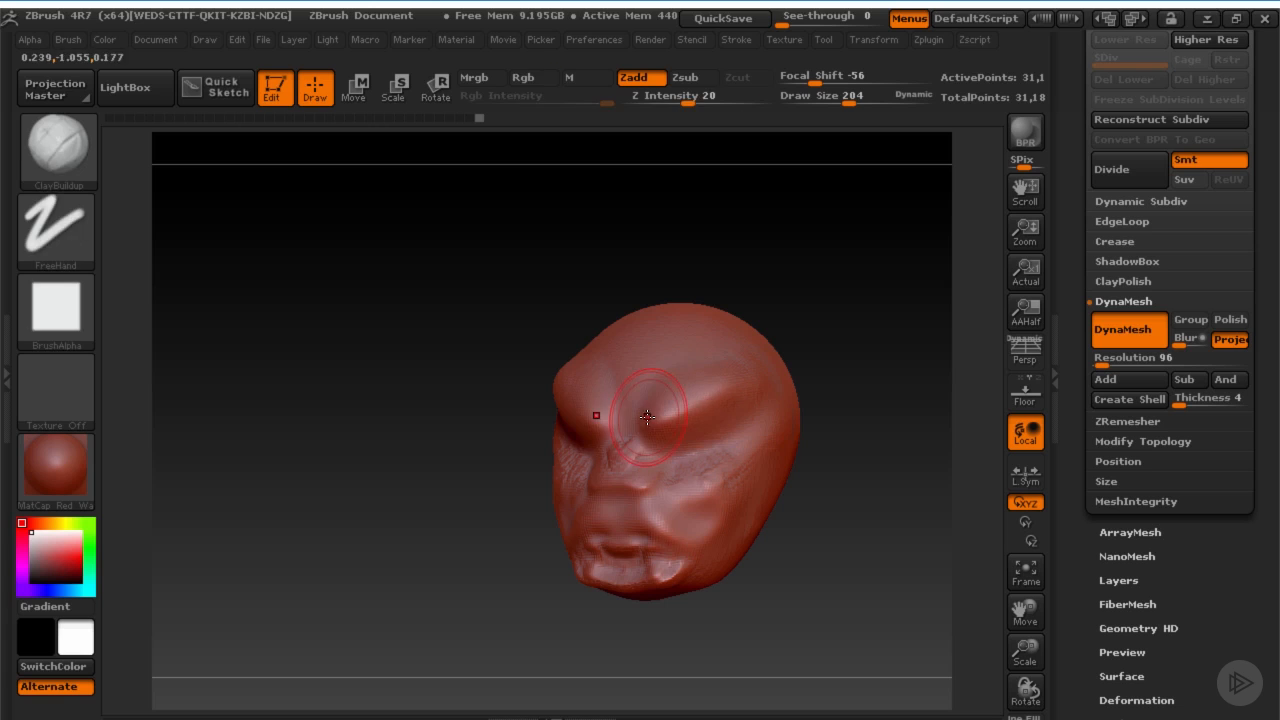
left_click_drag(786, 318, 704, 372)
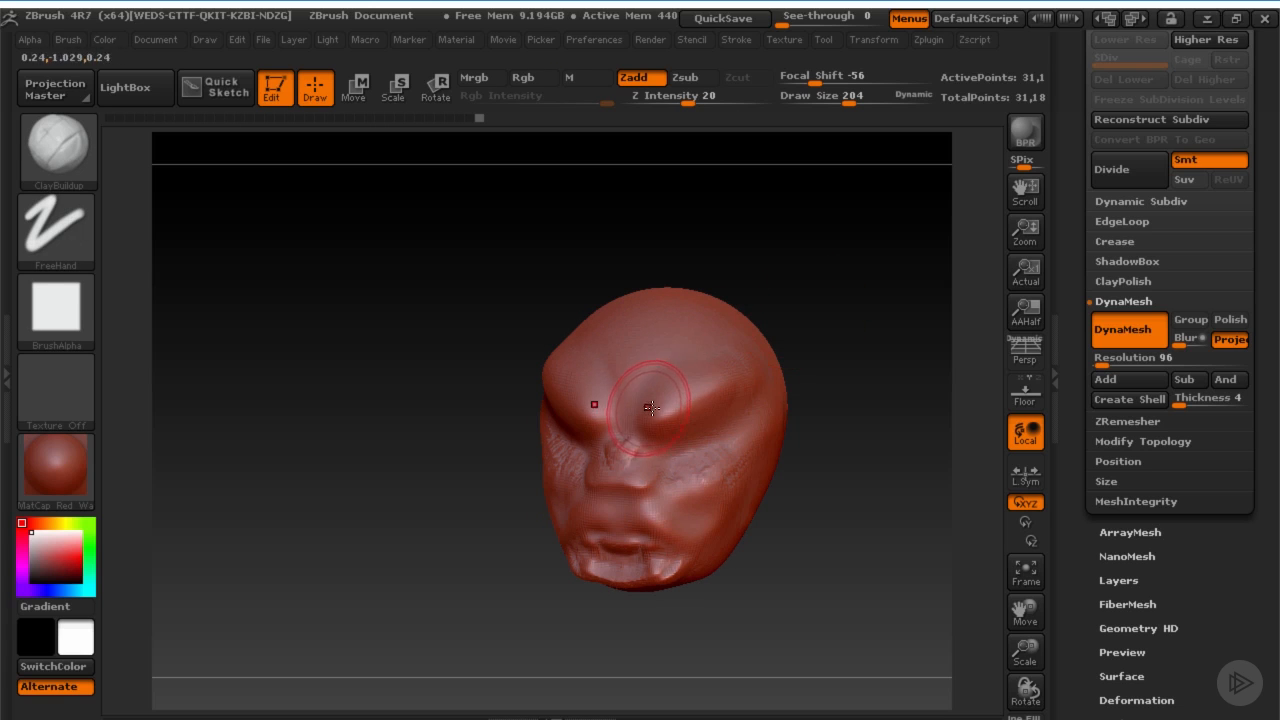
mouse_move(640, 430)
left_mouse_down()
mouse_move(662, 397)
mouse_move(610, 410)
mouse_move(640, 368)
mouse_move(668, 427)
mouse_move(700, 392)
left_mouse_up()
mouse_move(664, 400)
left_mouse_down("shift")
mouse_move(722, 382)
mouse_move(663, 371)
mouse_move(704, 333)
mouse_move(638, 334)
left_mouse_up("shift")
Lower the Z Intensity to 14, build up the side of the head, and smooth the forehead at a draw size of 393
key("s")
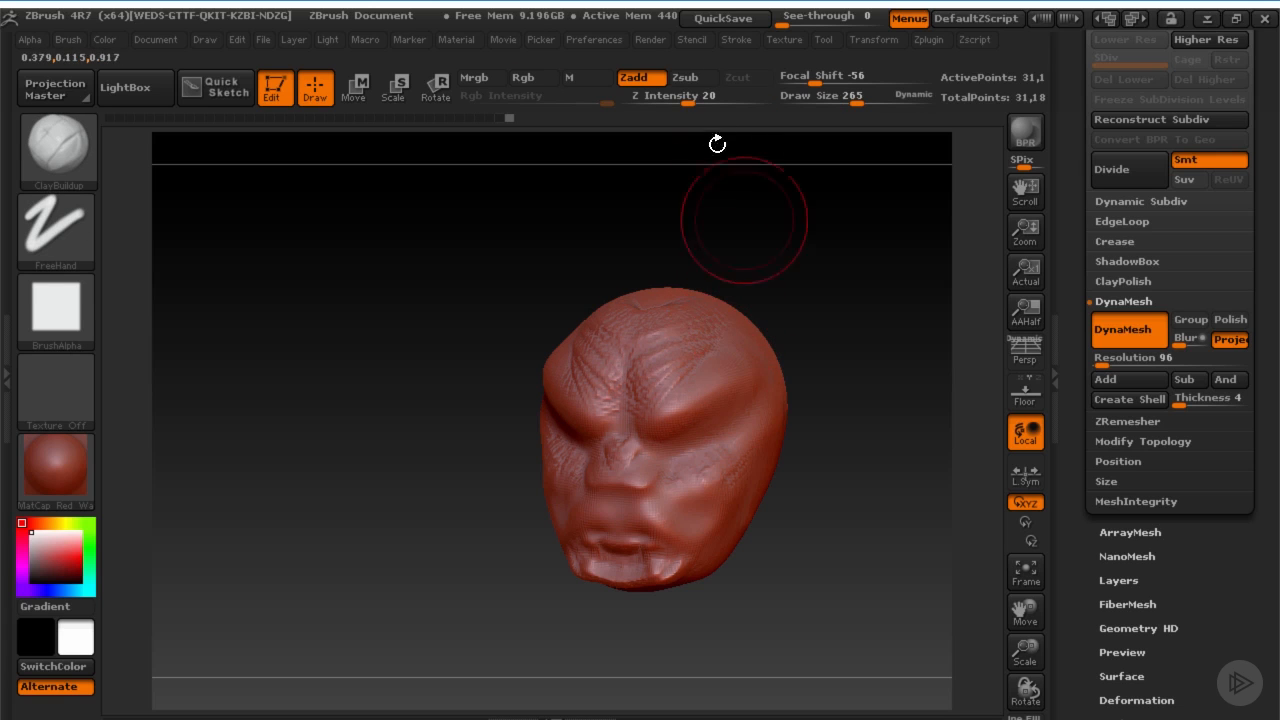
left_click_drag(691, 105, 678, 105)
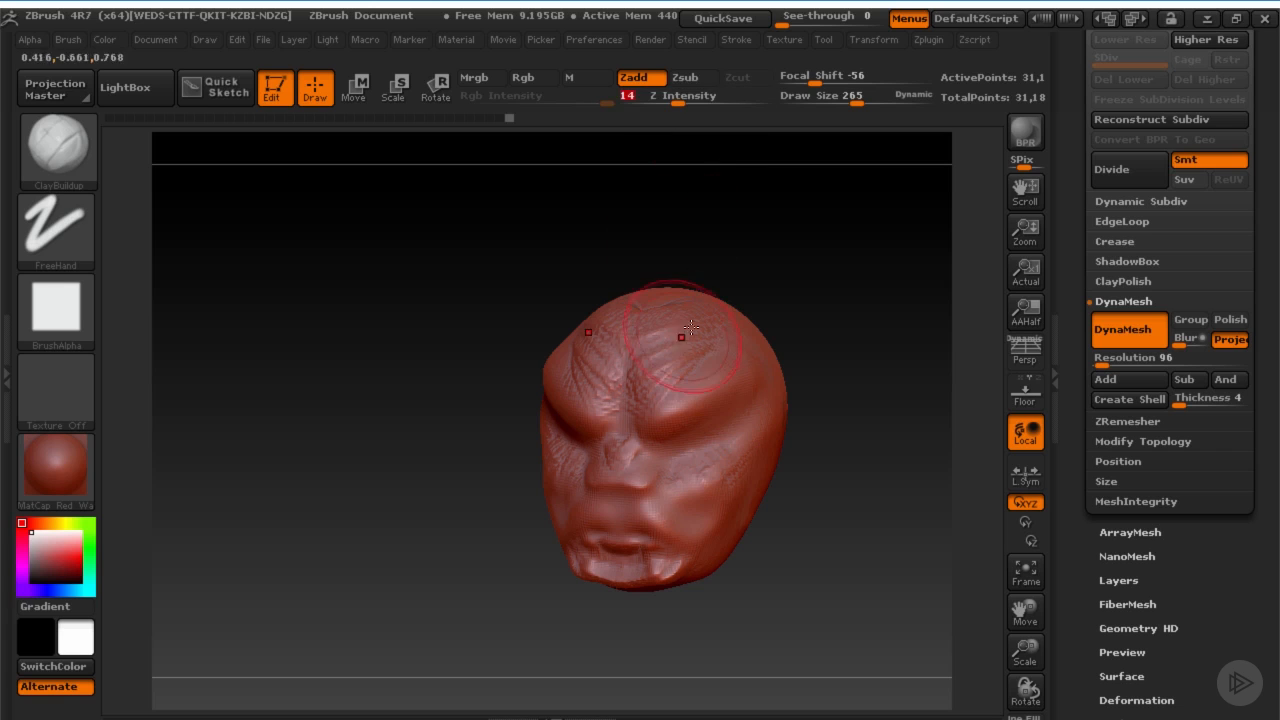
mouse_move(850, 348)
left_mouse_down()
mouse_move(752, 363)
mouse_move(766, 391)
mouse_move(750, 430)
mouse_move(746, 388)
mouse_move(728, 412)
mouse_move(745, 365)
left_mouse_up()
key("s")
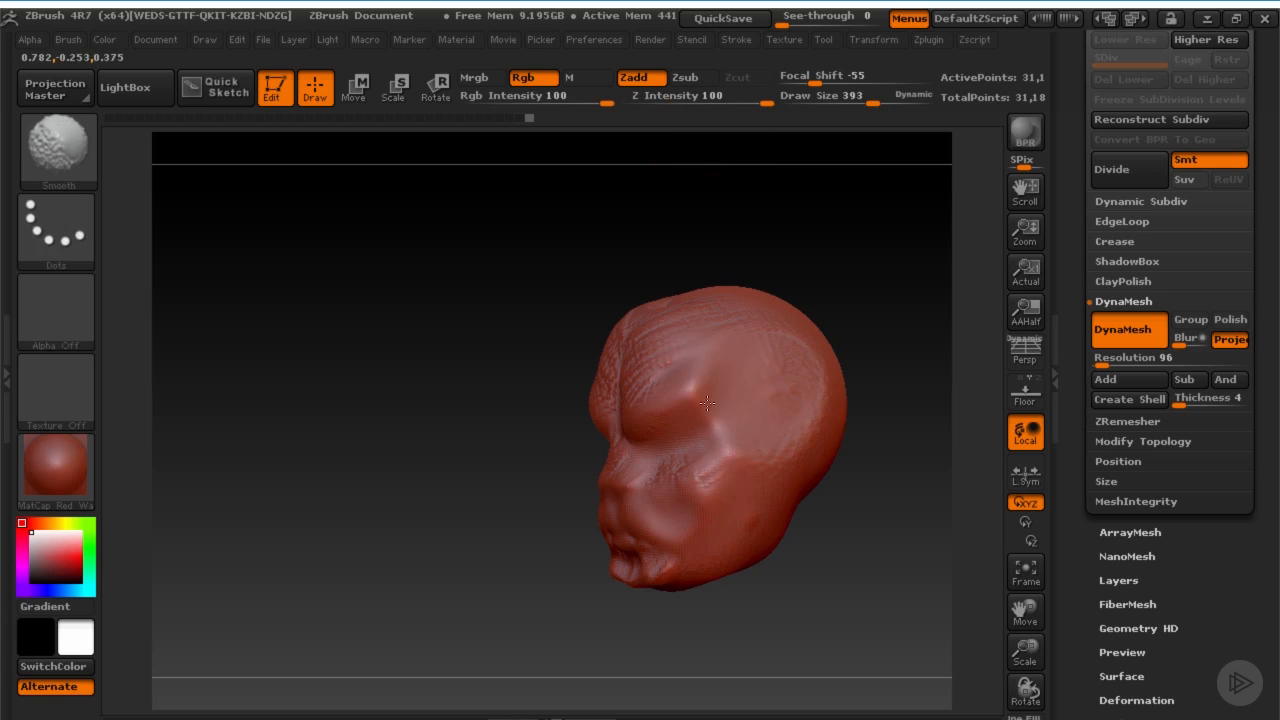
left_click_drag(760, 275, 823, 317)
left_click_drag(700, 355, 616, 329, "shift")
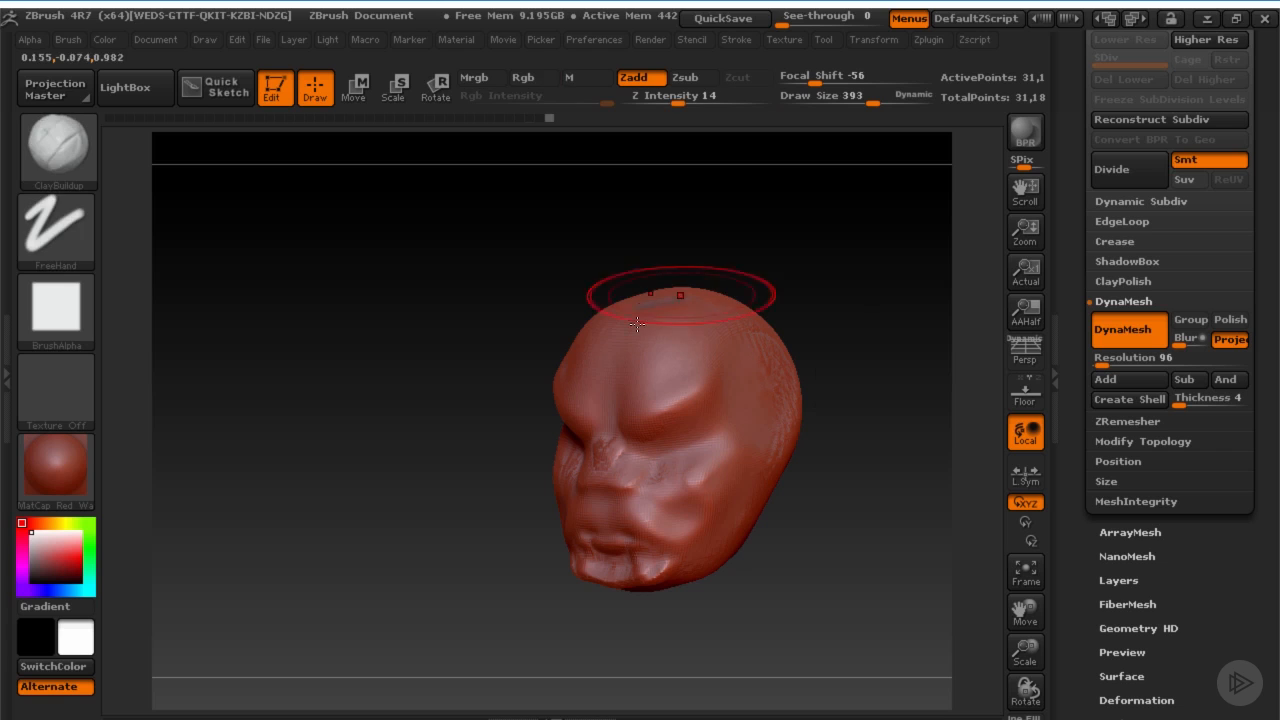
Smooth the top of the head, build up the side of the cheek with ClayBuildup at a draw size of 287, and smooth it
mouse_move(815, 320)
left_mouse_down("shift")
mouse_move(849, 294)
mouse_move(854, 325)
mouse_move(800, 335)
left_mouse_up("shift")
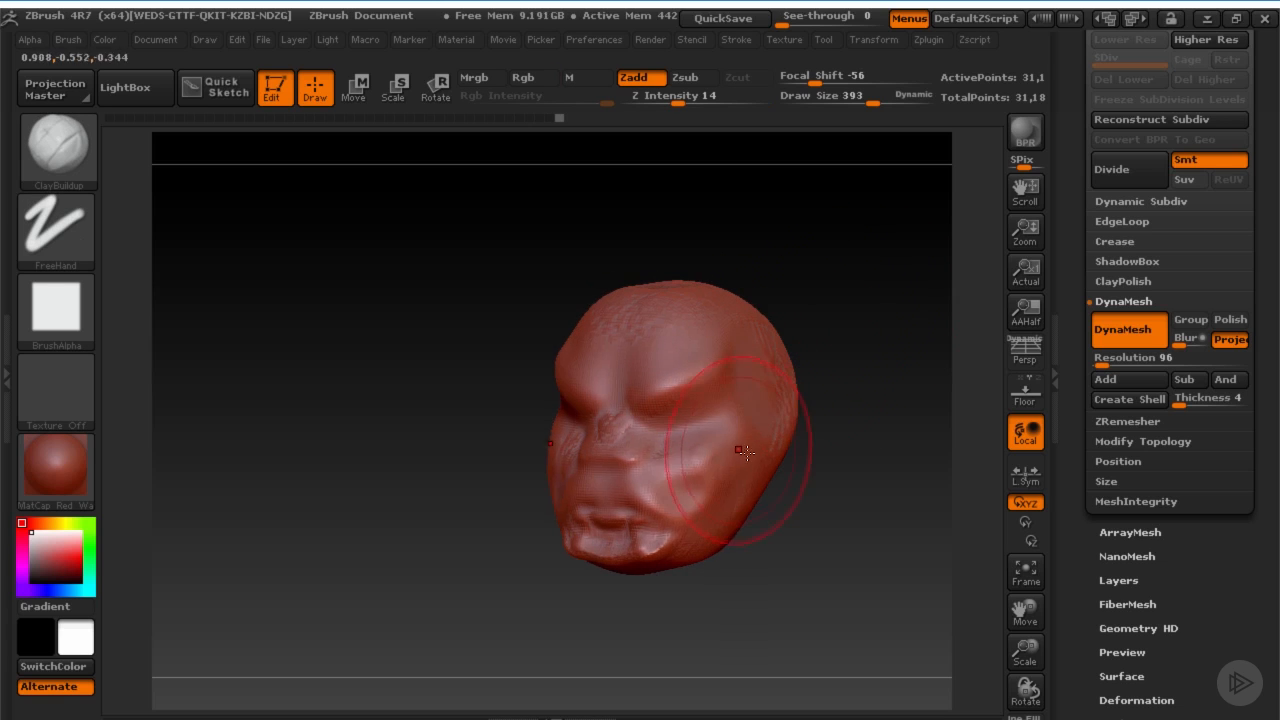
mouse_move(735, 470)
left_mouse_down()
mouse_move(727, 441)
mouse_move(733, 464)
mouse_move(851, 466)
mouse_move(750, 454)
left_mouse_up()
key("s")
left_click_drag(791, 466, 766, 480)
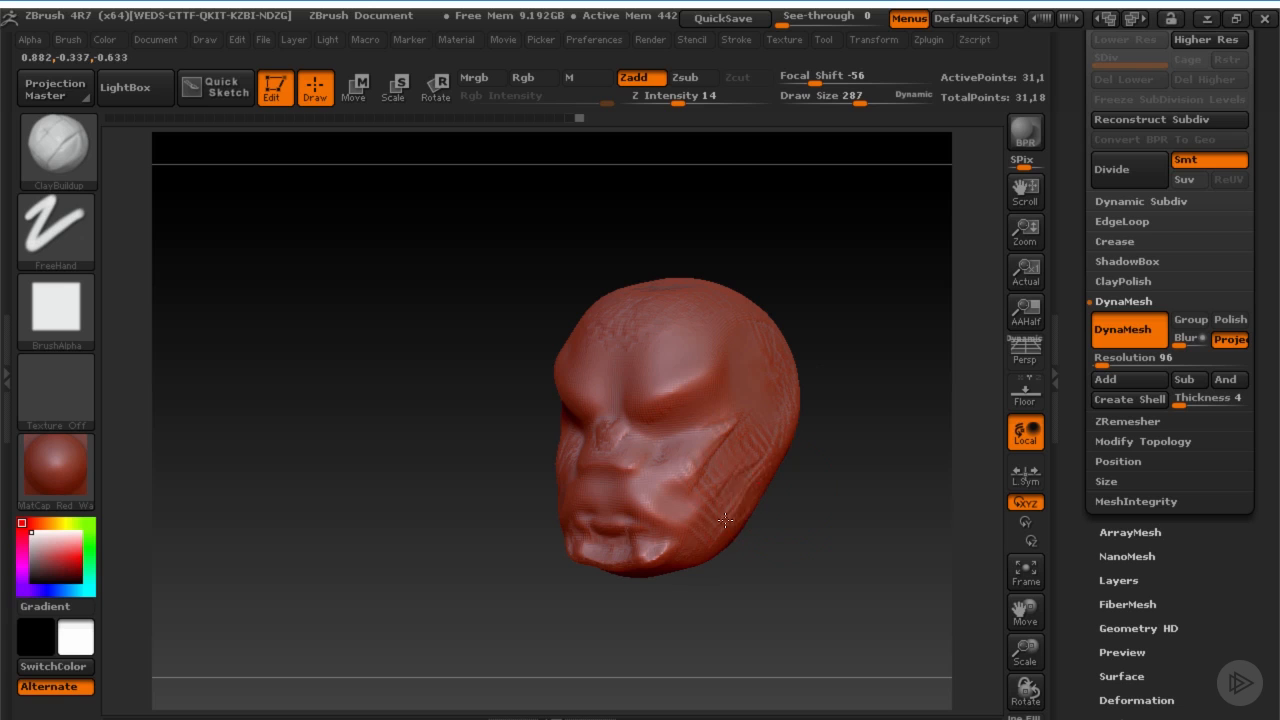
key("shift")
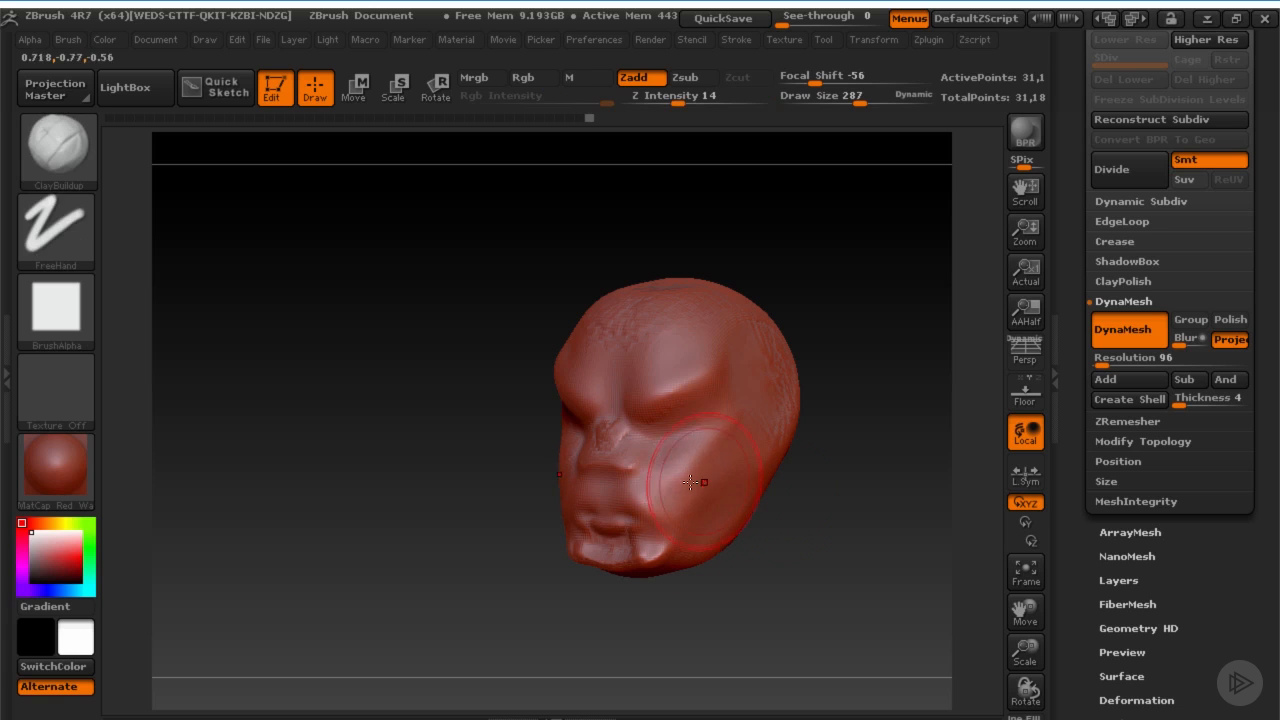
Build up the nose with ClayBuildup strokes, reducing the draw size to 110
mouse_move(790, 442)
left_mouse_down()
mouse_move(820, 437)
mouse_move(790, 440)
left_mouse_up()
key("s")
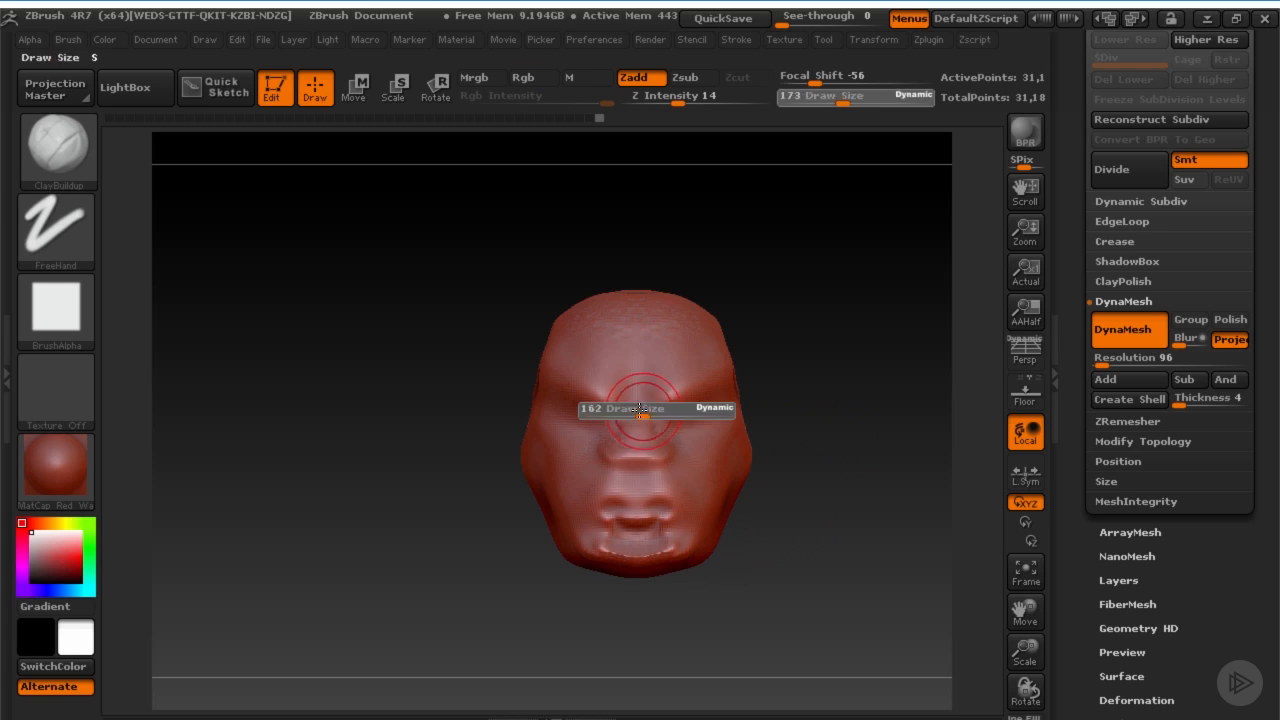
mouse_move(662, 403)
left_mouse_down()
mouse_move(649, 400)
mouse_move(649, 447)
mouse_move(635, 447)
mouse_move(640, 432)
mouse_move(655, 453)
mouse_move(677, 452)
mouse_move(655, 430)
left_mouse_up()
key("s")
key("s")
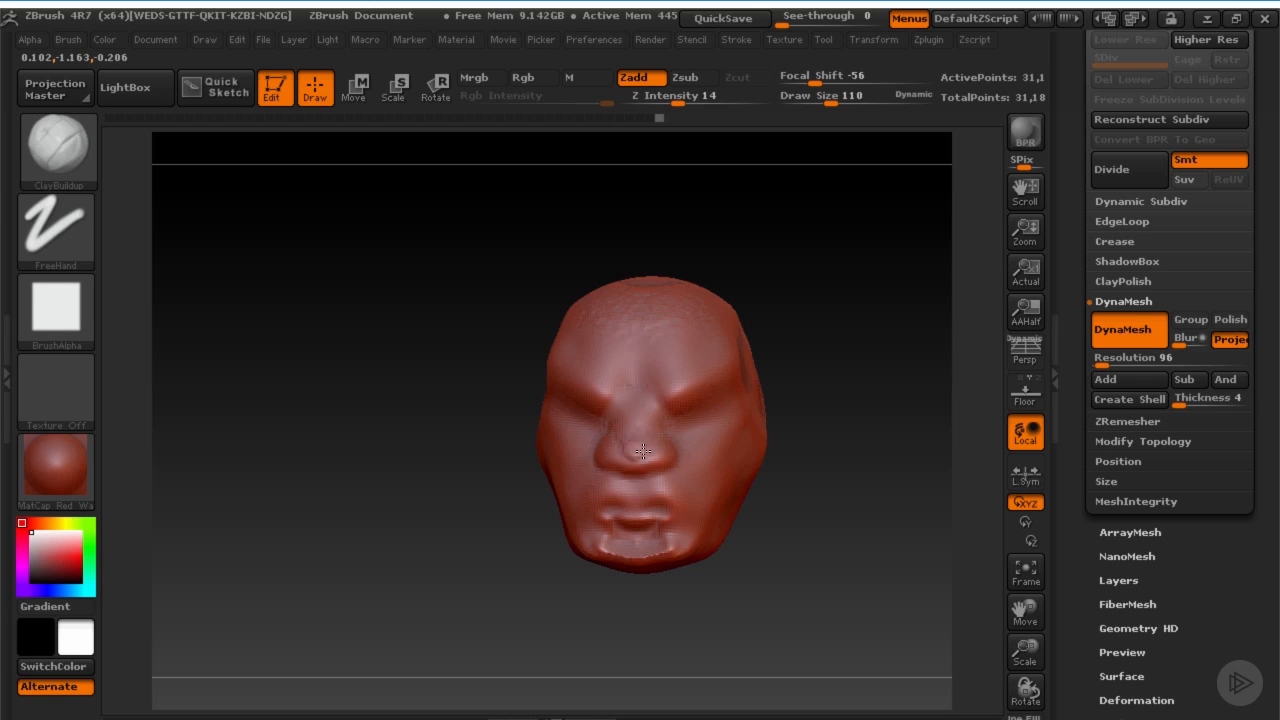
Build up the cheekbones at a draw size of 145 and shape the eyes at a draw size of 73
left_click_drag(824, 441, 747, 439)
key("s")
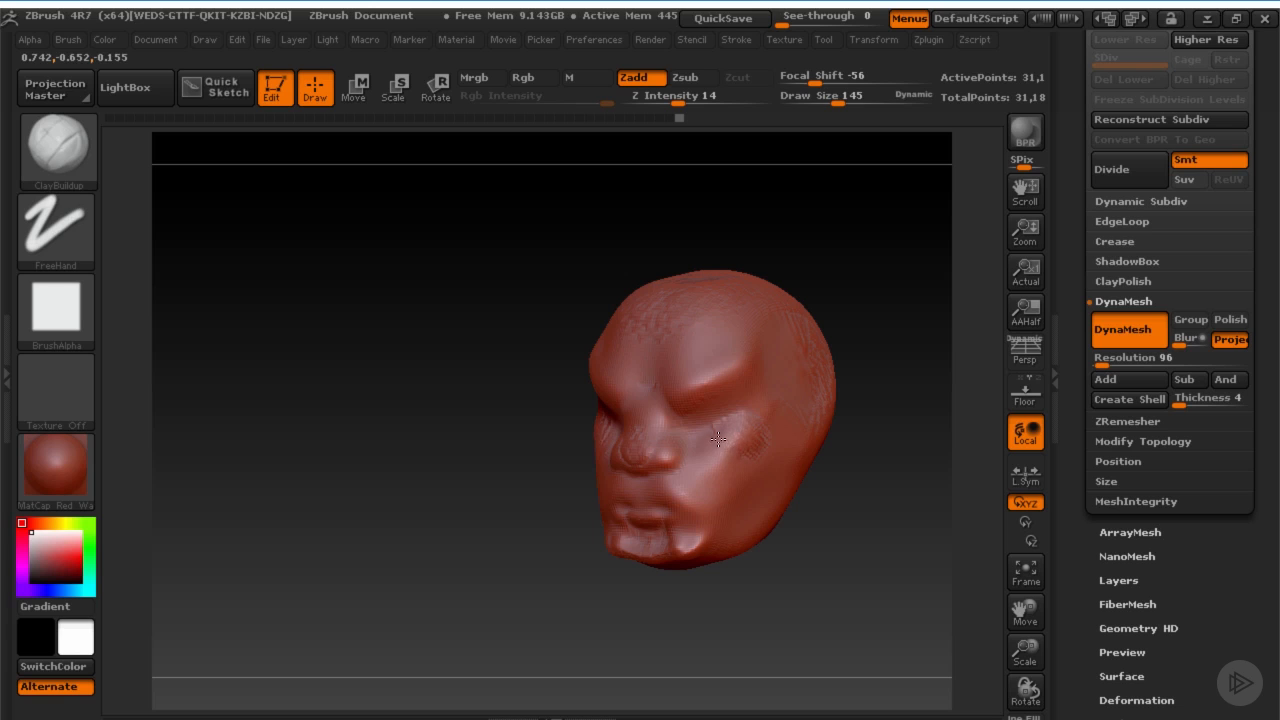
key("s")
left_click_drag(724, 416, 704, 421)
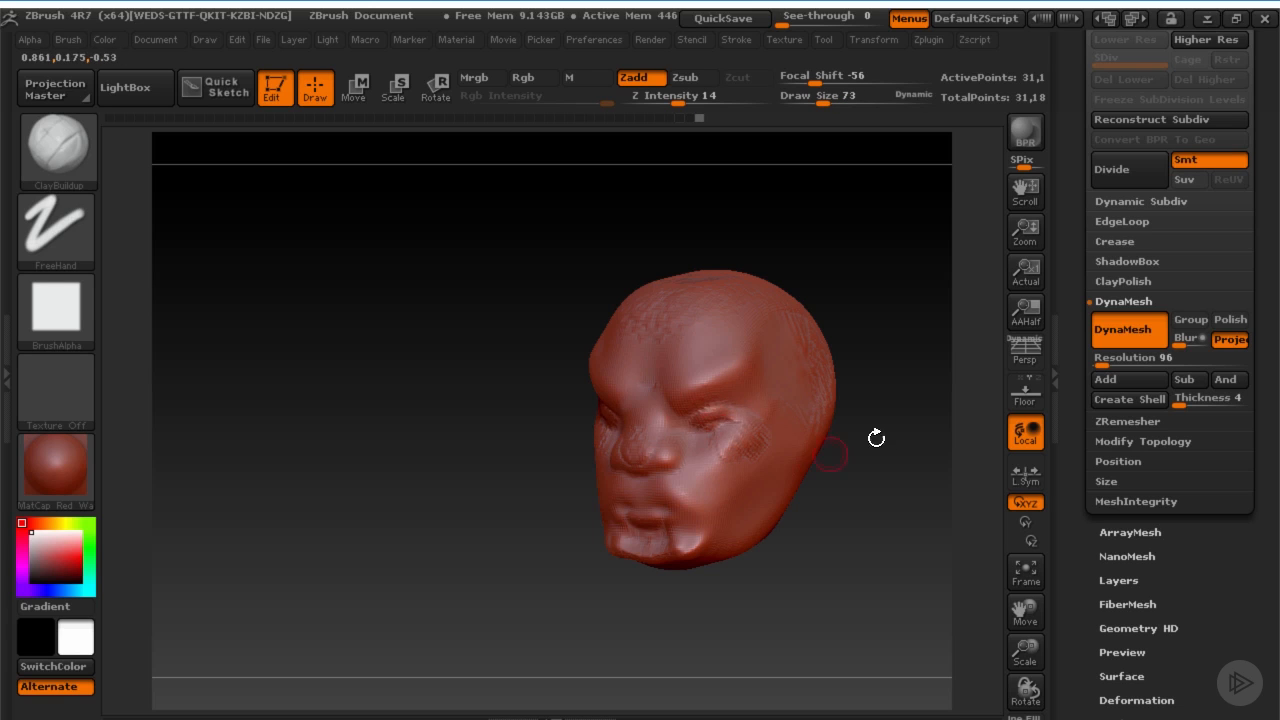
Switch to the Move brush and reshape the side of the head at a draw size of 420
left_click_drag(876, 438, 830, 453)
left_click(89, 165)
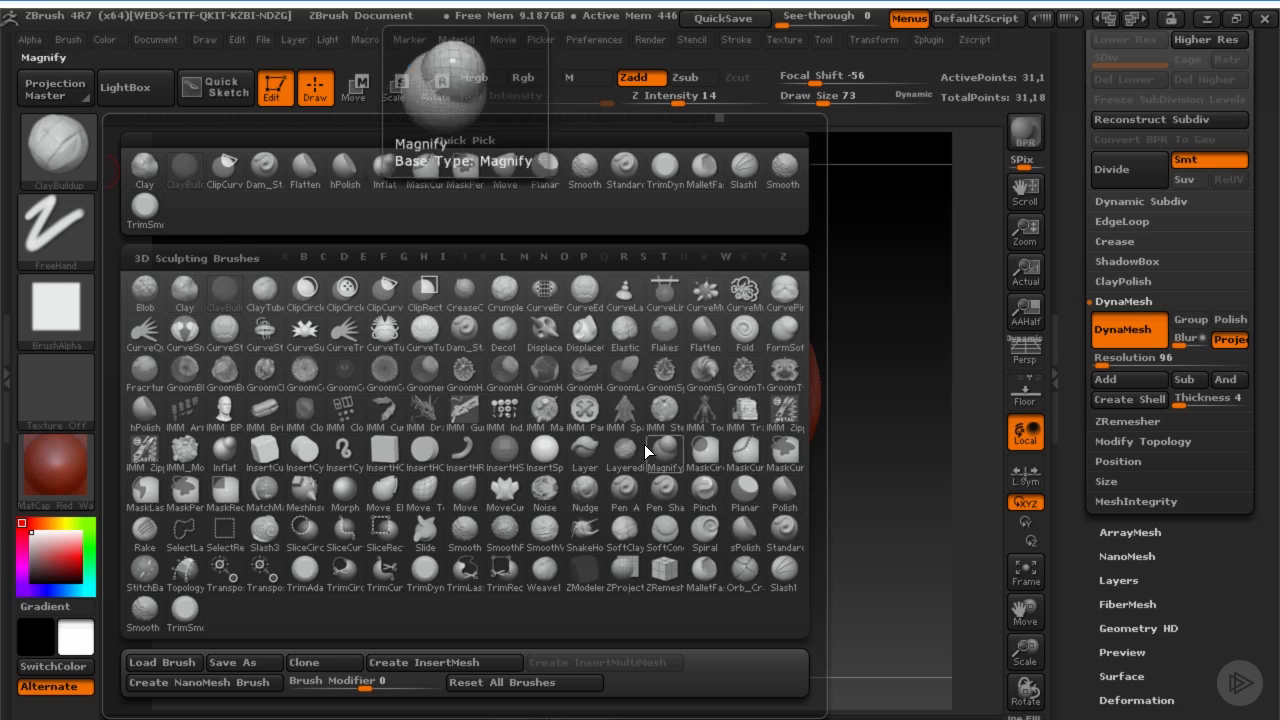
key("m")
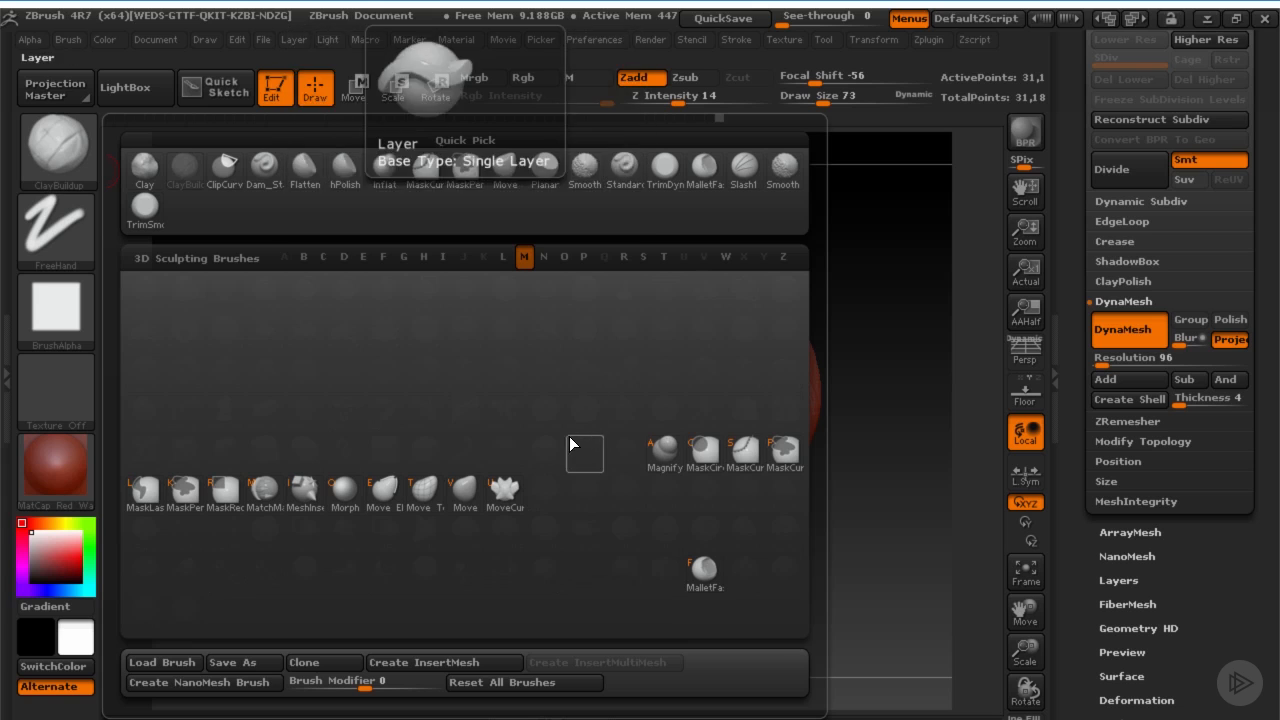
left_click(464, 490)
key("s")
left_click_drag(738, 464, 758, 464)
mouse_move(839, 501)
left_mouse_down()
mouse_move(741, 464)
mouse_move(792, 464)
mouse_move(768, 450)
mouse_move(730, 457)
mouse_move(812, 501)
mouse_move(784, 497)
left_mouse_up()
key("s")
key("s")
left_click_drag(545, 358, 502, 358)
Push the cheek and front of the face into shape with the Move brush at a draw size of 448
key("s")
left_click_drag(695, 388, 686, 388)
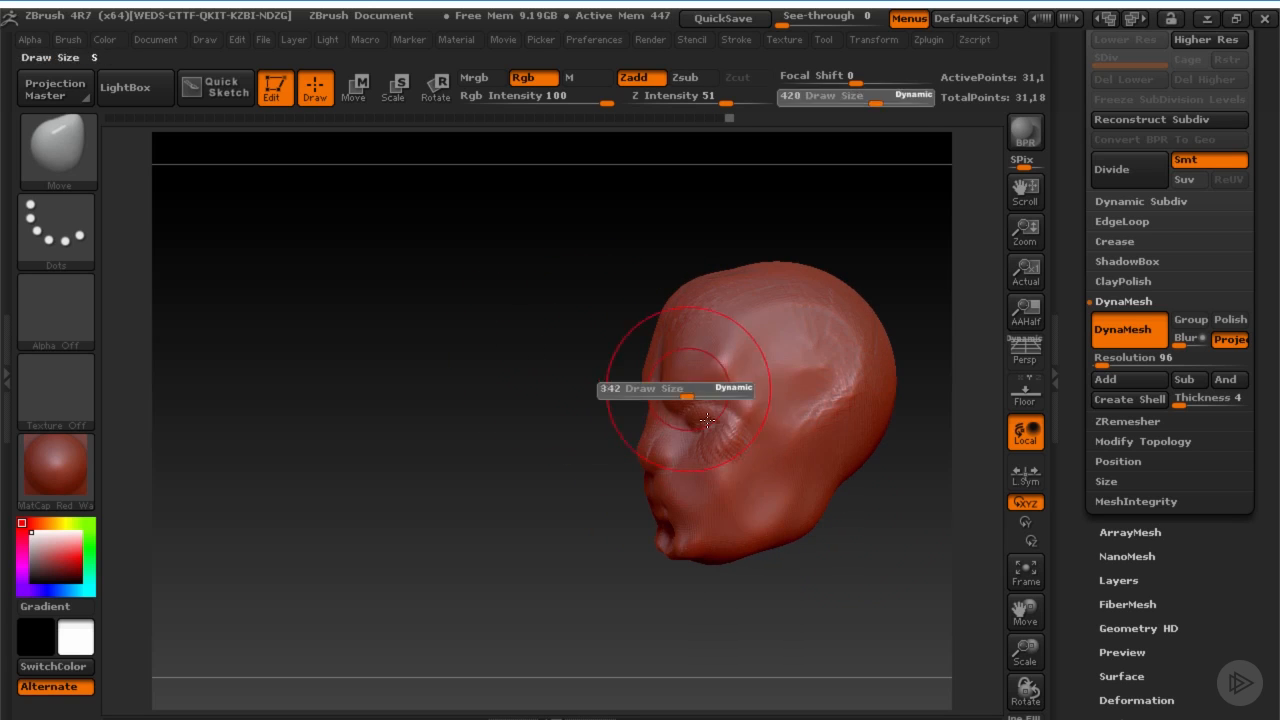
left_click_drag(723, 453, 697, 483)
key("s")
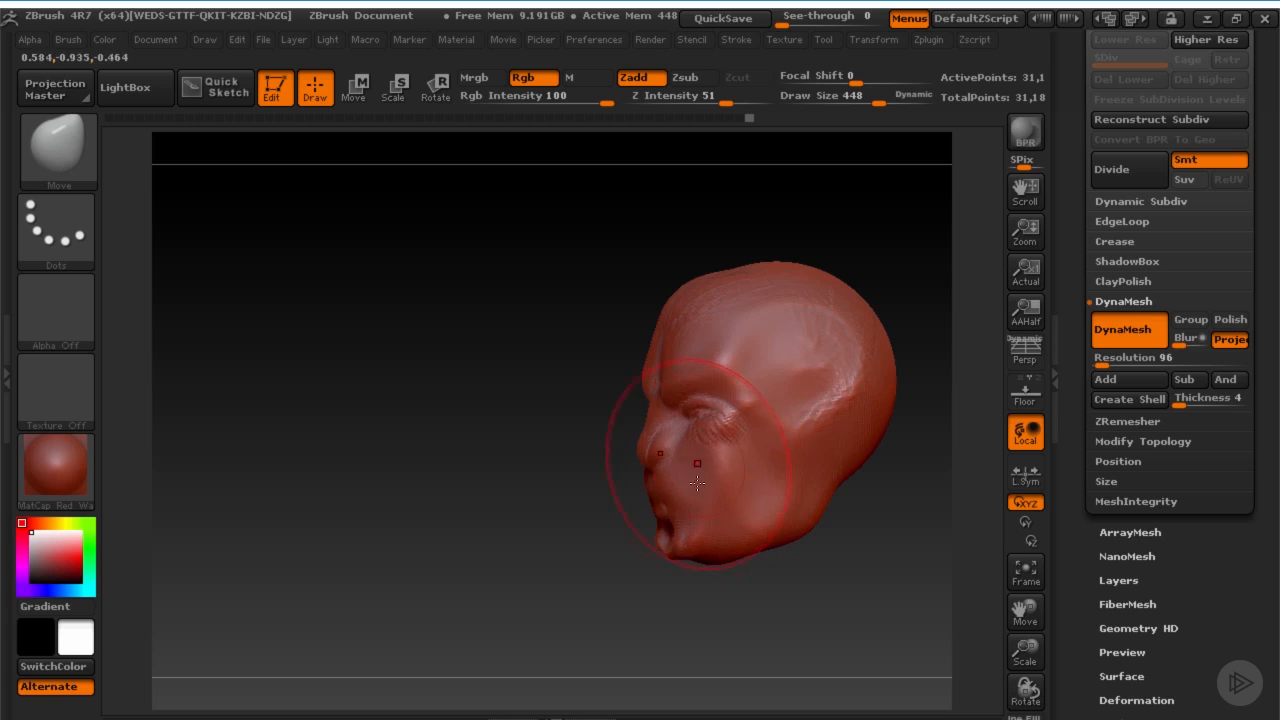
left_click_drag(608, 499, 690, 489)
Reshape the jaw and its underside with the Move brush at draw sizes of 310 and 185
key("s")
left_click_drag(828, 506, 750, 488)
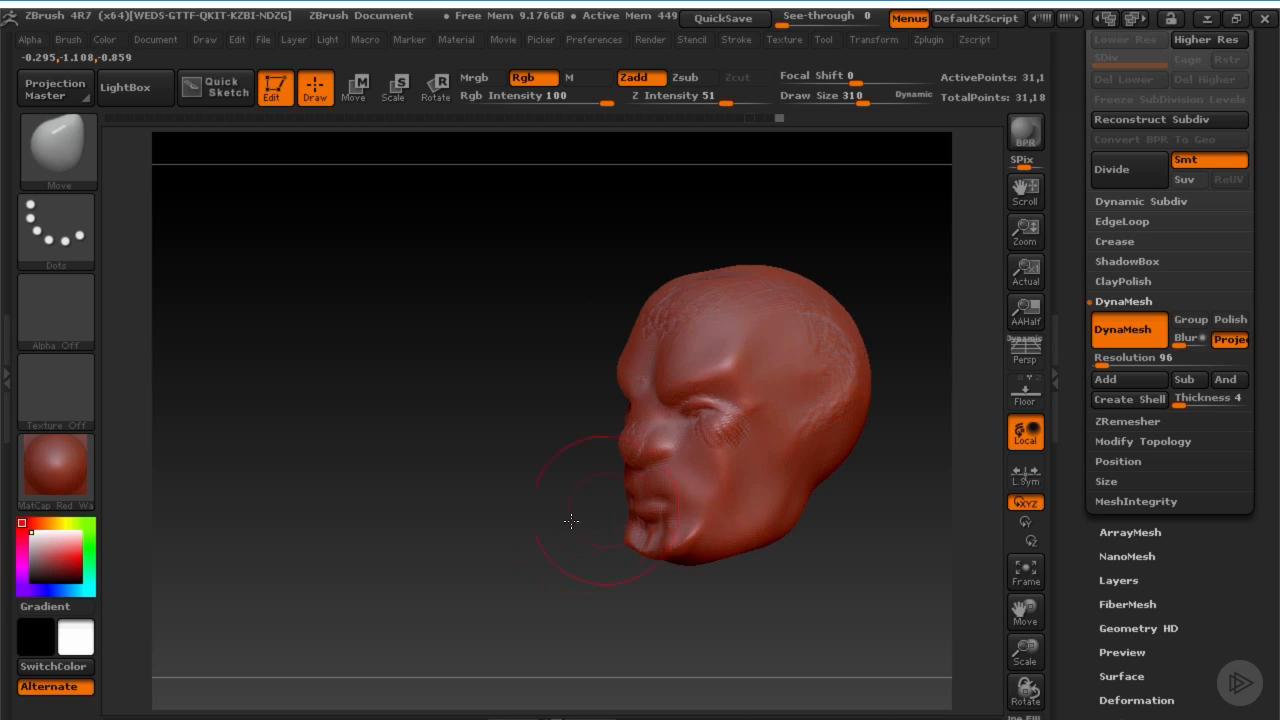
mouse_move(562, 522)
left_mouse_down("shift")
mouse_move(650, 503)
mouse_move(699, 516)
mouse_move(687, 565)
left_mouse_up("shift")
key("s")
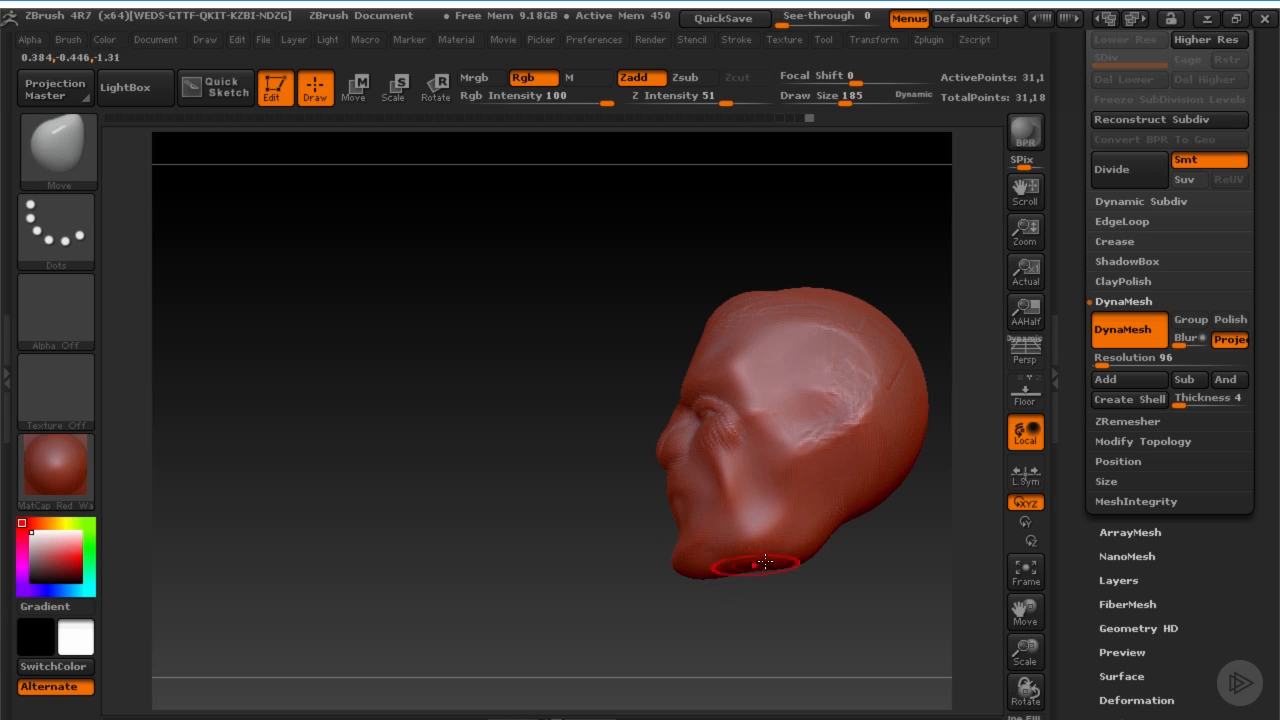
mouse_move(790, 538)
left_mouse_down()
mouse_move(808, 539)
mouse_move(796, 531)
left_mouse_up()
Adjust the back of the jaw from behind with the Move brush at a draw size of 265
mouse_move(800, 598)
left_mouse_down("shift")
mouse_move(866, 600)
mouse_move(757, 593)
mouse_move(786, 505)
mouse_move(656, 448)
left_mouse_up("shift")
key("]")
left_click_drag(580, 464, 611, 520)
key("shift")
mouse_move(618, 502)
left_mouse_down()
mouse_move(683, 492)
mouse_move(587, 503)
mouse_move(565, 476)
mouse_move(535, 562)
left_mouse_up()
key("s")
left_click_drag(535, 562, 530, 565)
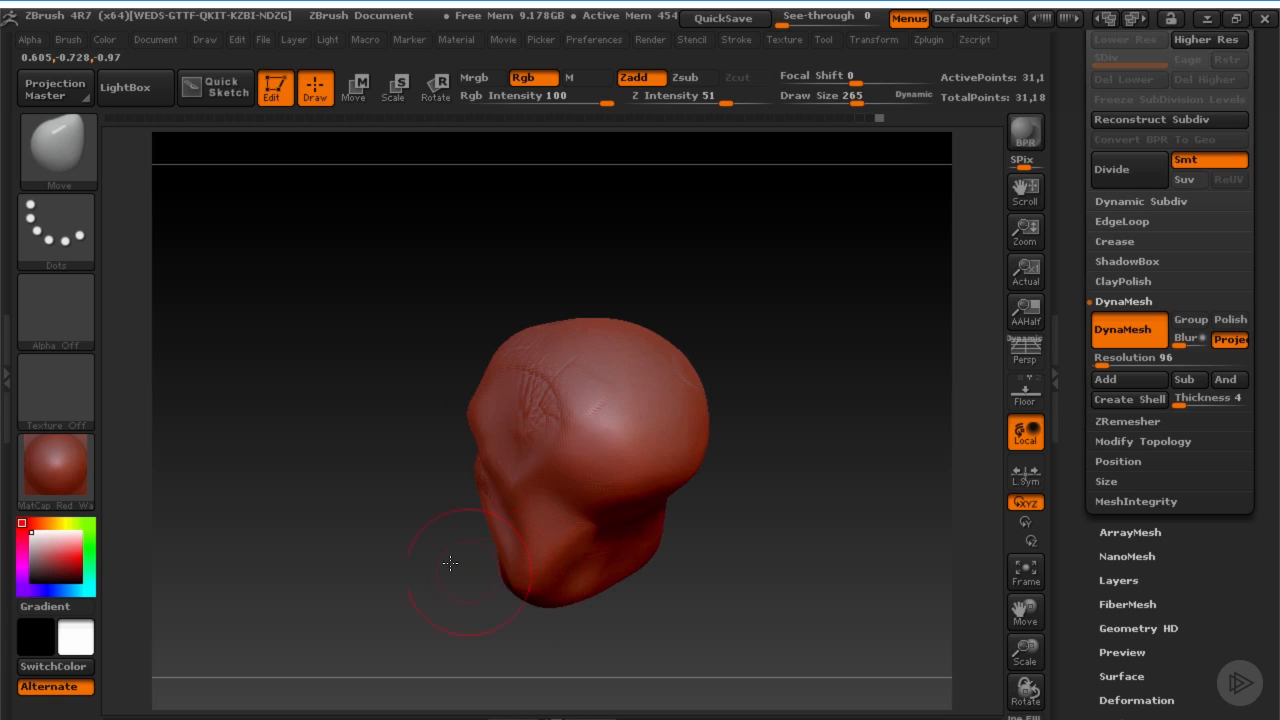
Push the corners of the jaw inward with the Move brush at a draw size of 310
mouse_move(450, 563)
left_mouse_down()
mouse_move(603, 540)
mouse_move(495, 575)
mouse_move(472, 618)
mouse_move(421, 610)
mouse_move(445, 620)
mouse_move(529, 608)
left_mouse_up()
key("s")
key("s")
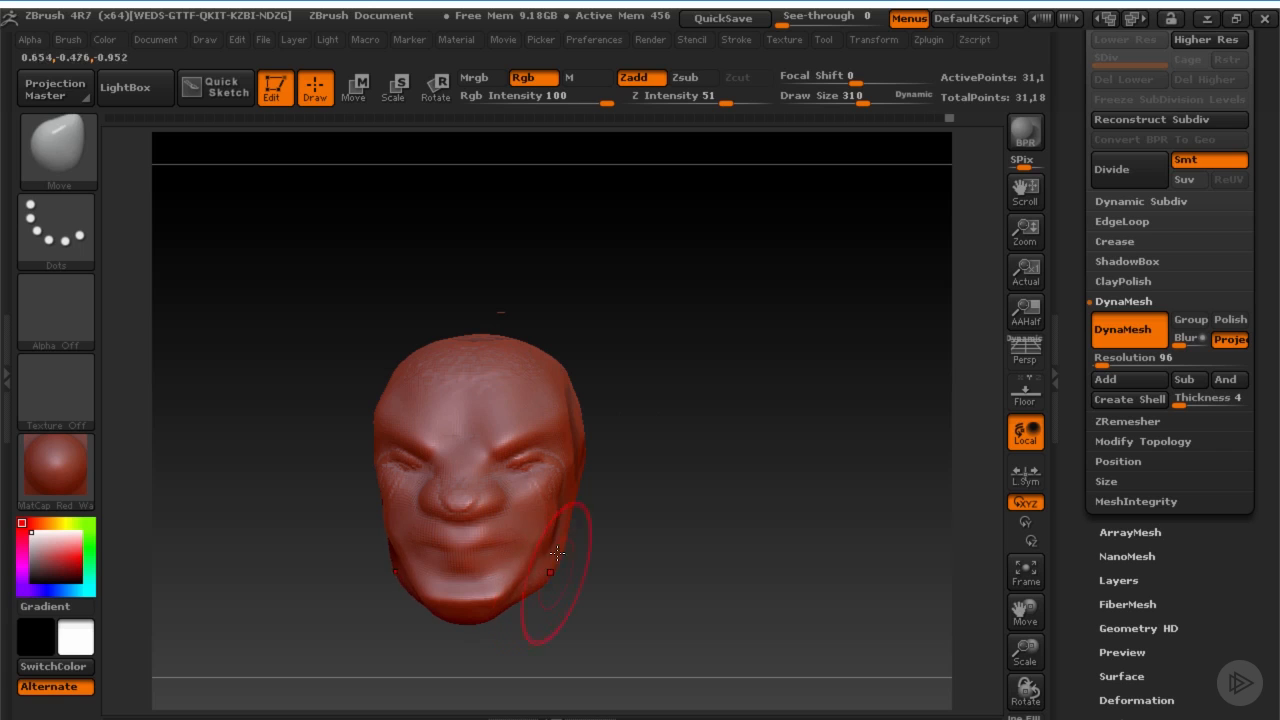
left_click_drag(557, 553, 525, 558)
Refine the jaw and lower face with the Move brush at draw sizes of 210 and 295
key("s")
mouse_move(649, 533)
left_mouse_down()
mouse_move(526, 554)
mouse_move(611, 576)
left_mouse_up()
key("s")
mouse_move(499, 535)
left_mouse_down()
mouse_move(511, 538)
mouse_move(465, 552)
mouse_move(460, 580)
left_mouse_up()
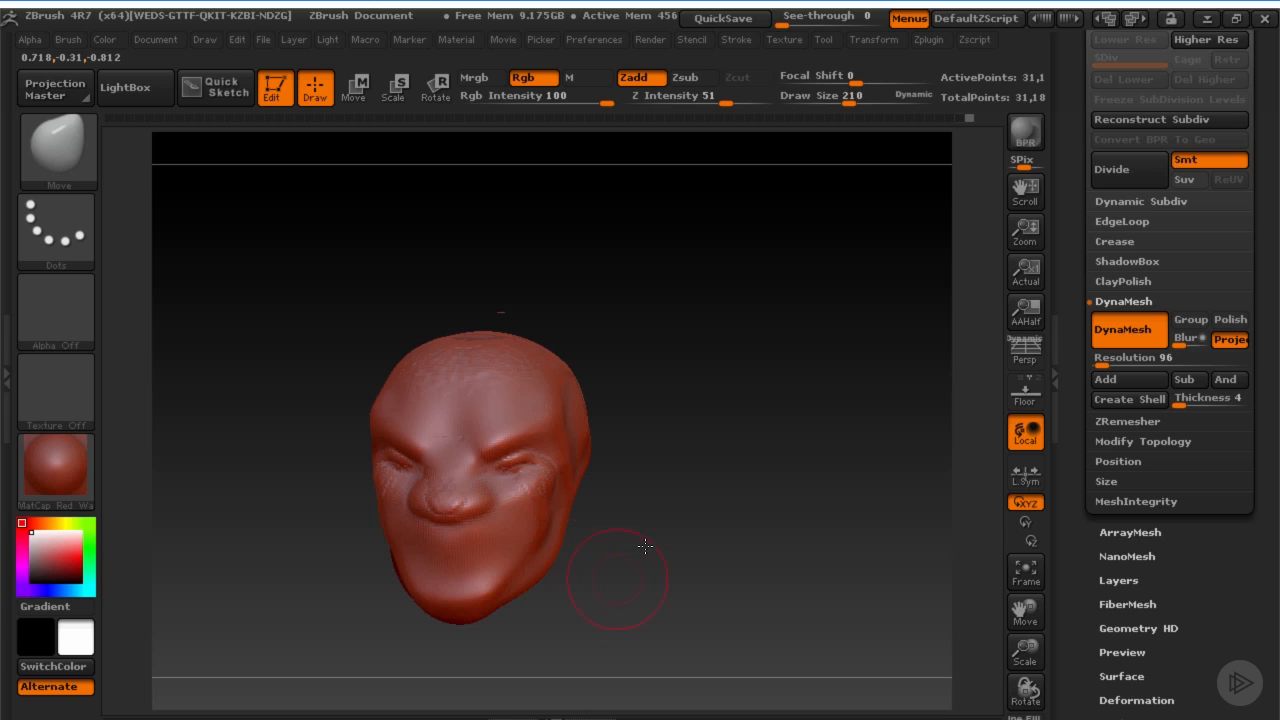
left_click_drag(645, 546, 673, 516, "alt")
key("s")
left_click_drag(546, 512, 556, 512)
Remesh the head with DynaMesh at a resolution of 64 and smooth the mouth and jaw
key("shift+f")
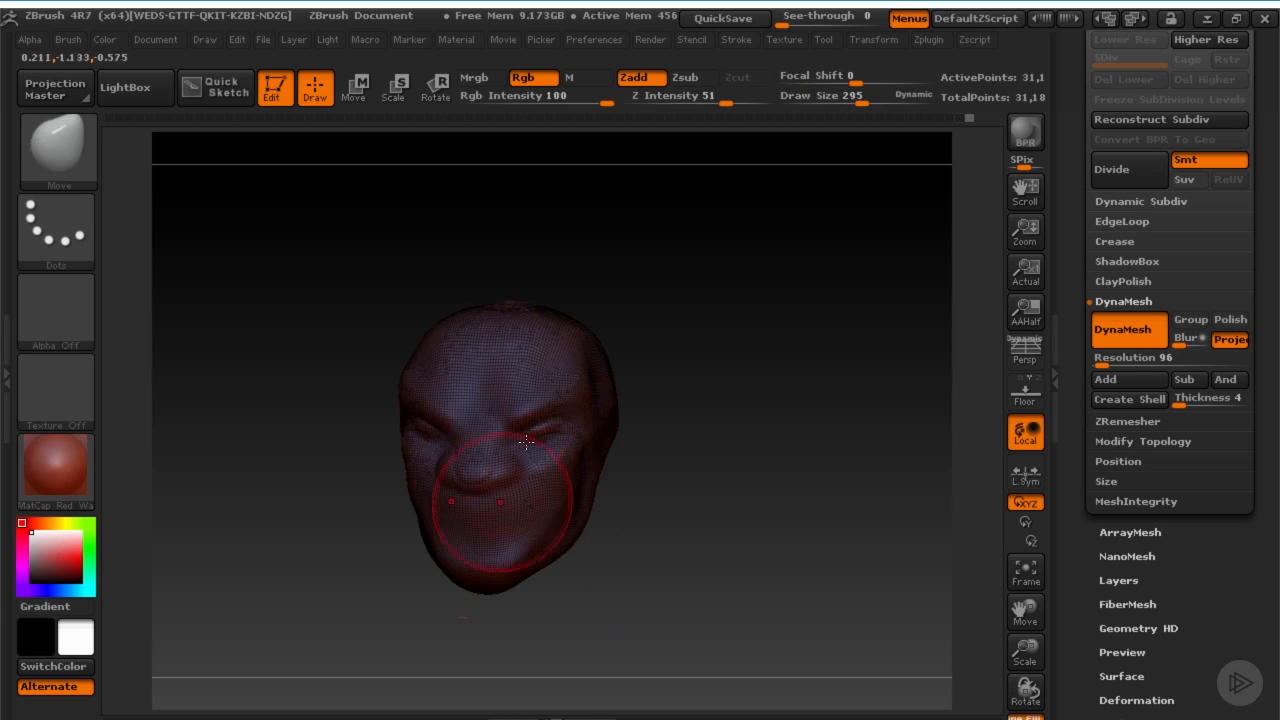
key("shift+f")
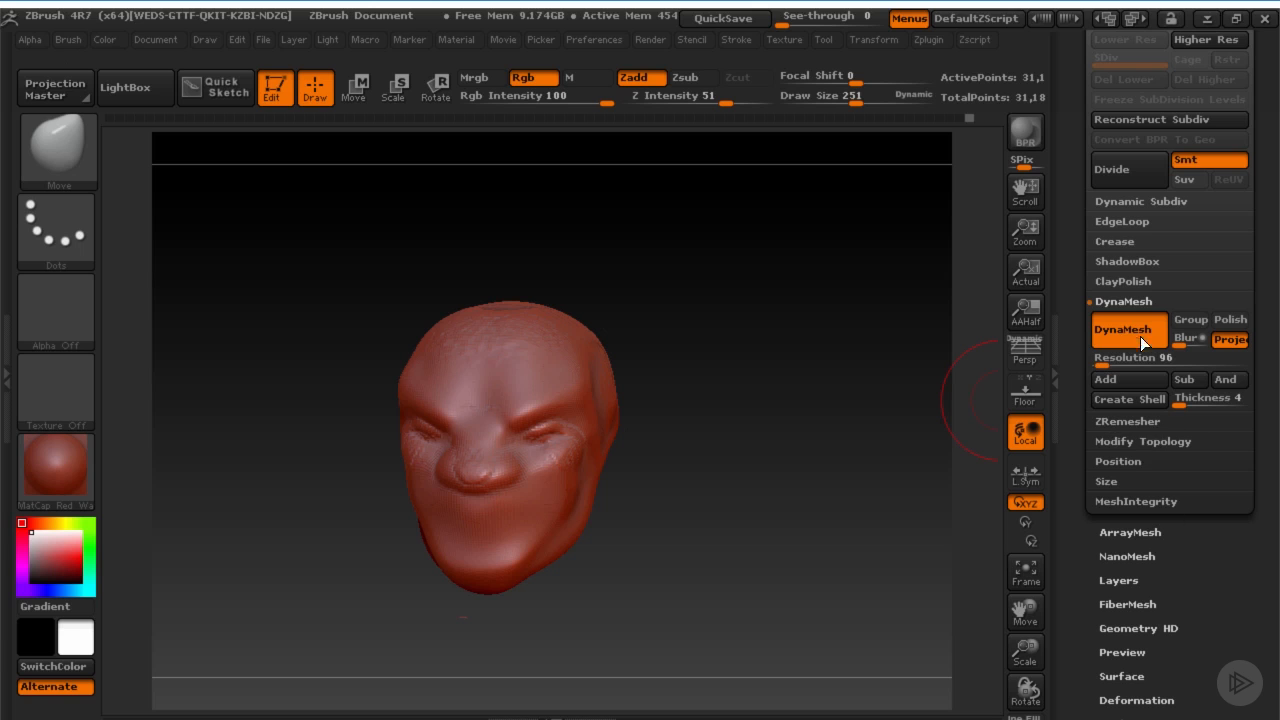
left_click(1103, 363)
type("152")
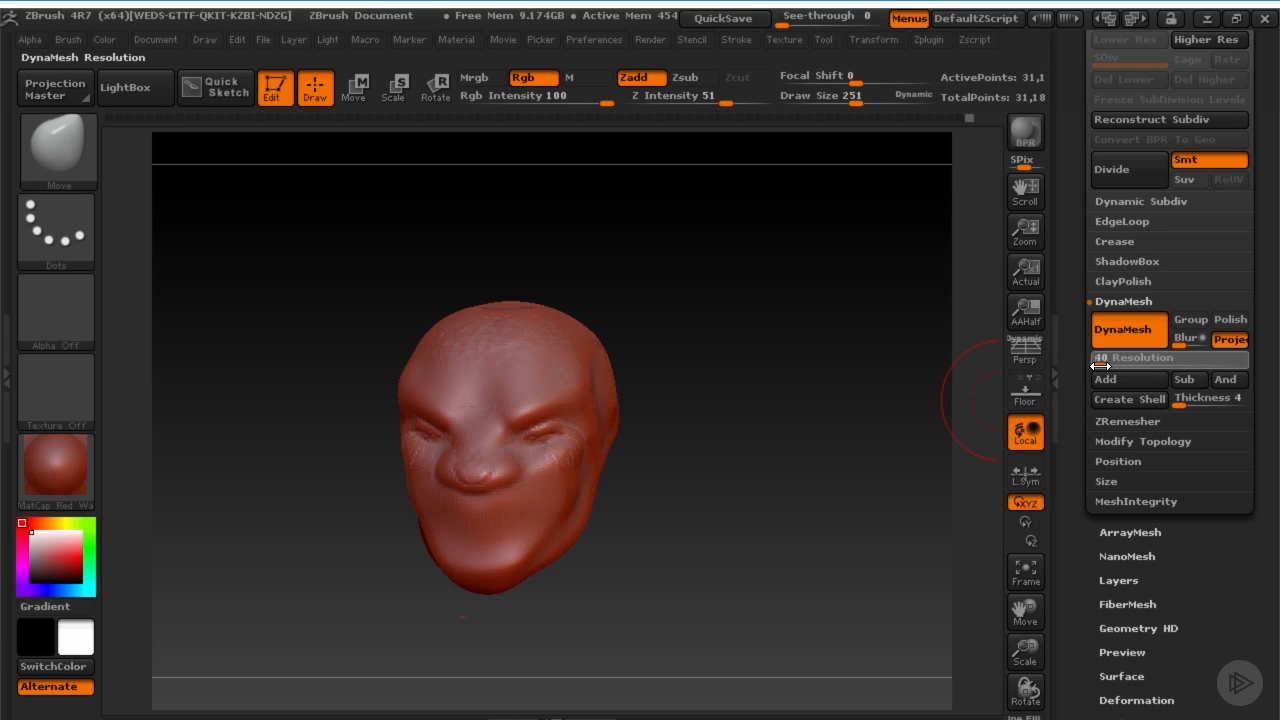
key("Return")
mouse_move(671, 451)
left_mouse_down("ctrl")
mouse_move(563, 493)
mouse_move(540, 543)
left_mouse_up("ctrl")
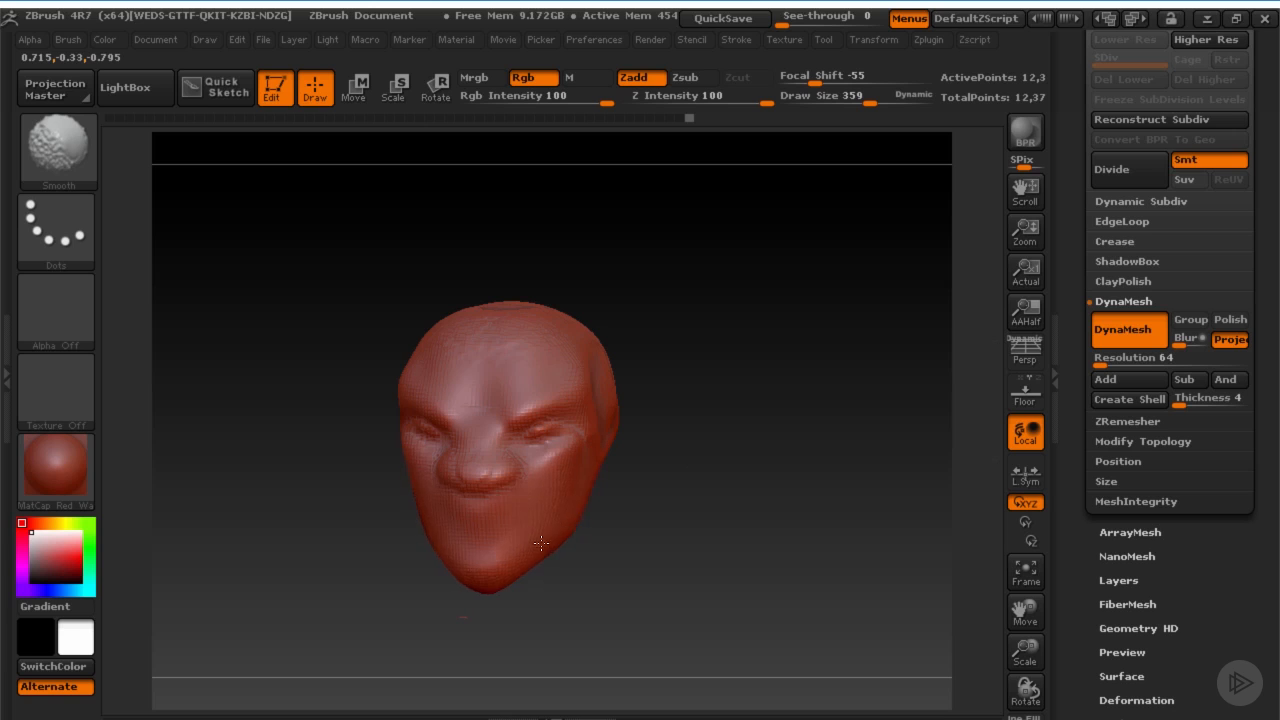
Return to the Move brush and reshape the chin and jawline at draw sizes of 265 and 217
key("b")
key("m")
key("v")
mouse_move(634, 491)
left_mouse_down()
mouse_move(535, 548)
mouse_move(550, 588)
mouse_move(512, 574)
mouse_move(485, 591)
left_mouse_up()
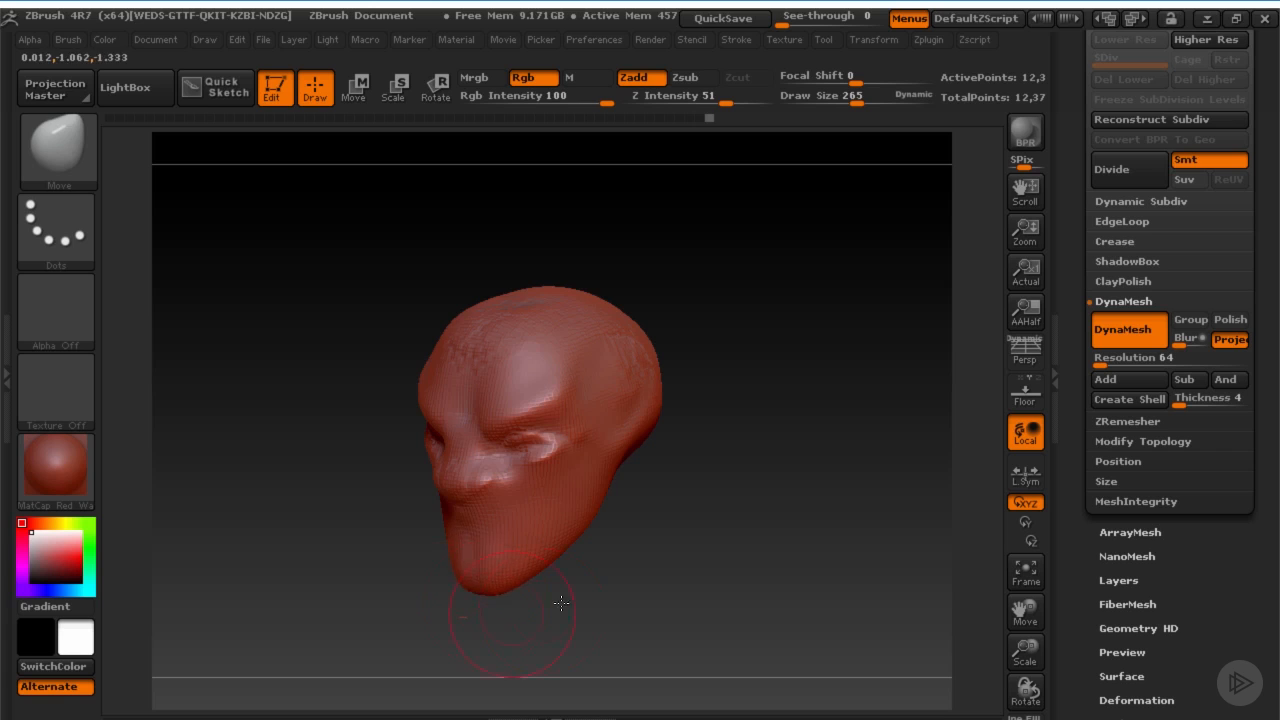
left_click_drag(565, 606, 598, 602)
key("s")
left_click_drag(508, 570, 504, 571)
left_click_drag(572, 596, 532, 582)
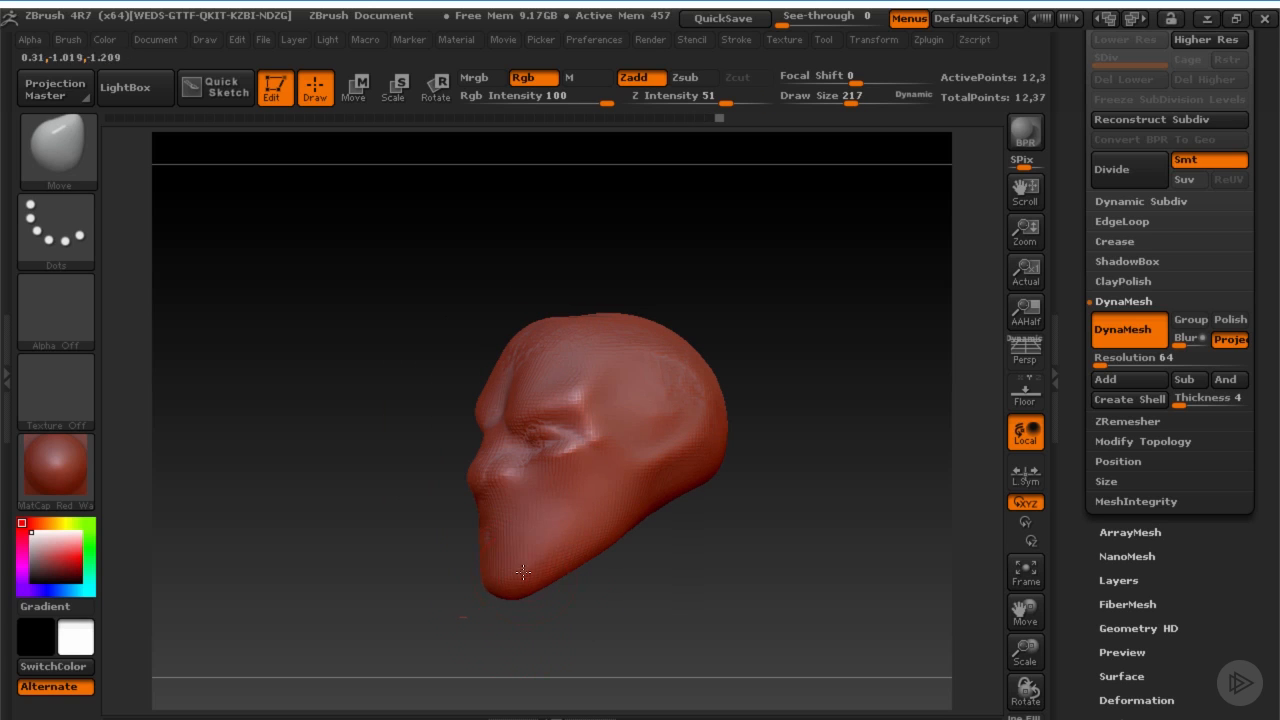
Reshape the nose and the cheeks beside it with the Move brush at draw sizes of 162 and 135
key("s")
mouse_move(520, 510)
left_mouse_down()
mouse_move(490, 510)
mouse_move(500, 515)
mouse_move(507, 479)
left_mouse_up()
key("s")
left_click_drag(640, 537, 668, 536)
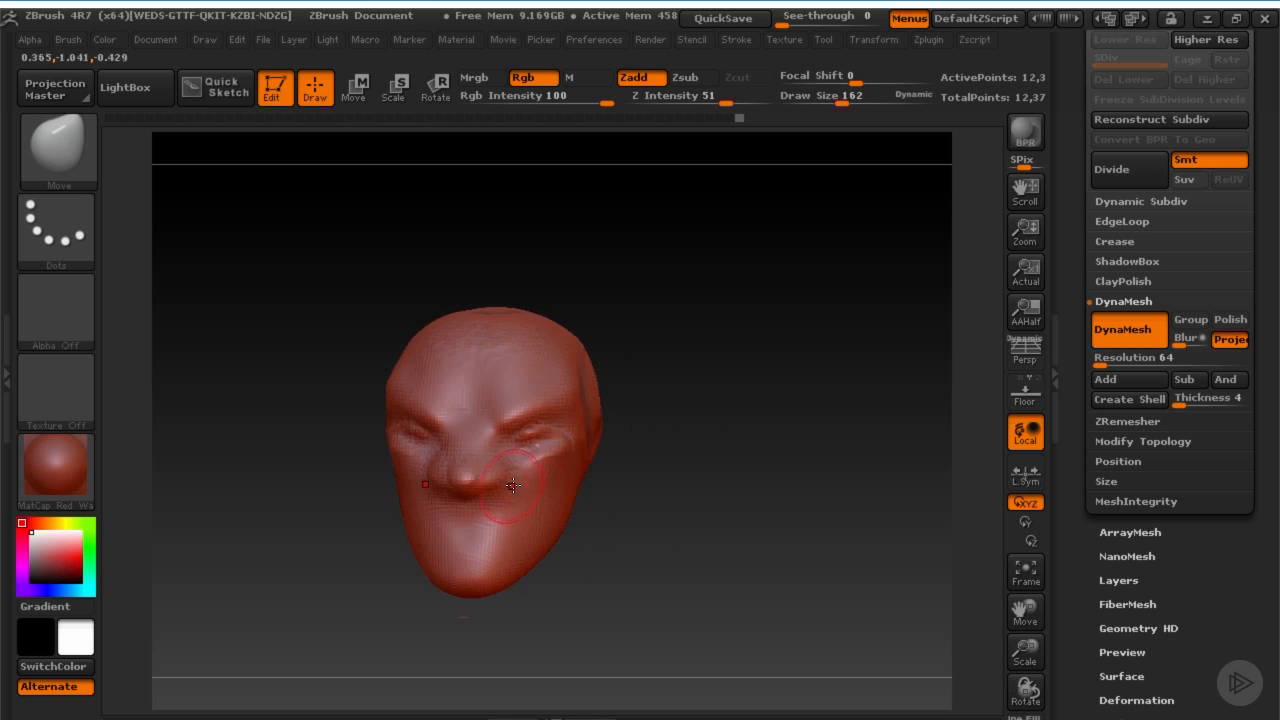
key("s")
left_click_drag(507, 478, 502, 478)
Adjust the bridge of the nose in profile with the Move brush at a draw size of 135
left_click_drag(601, 524, 551, 517)
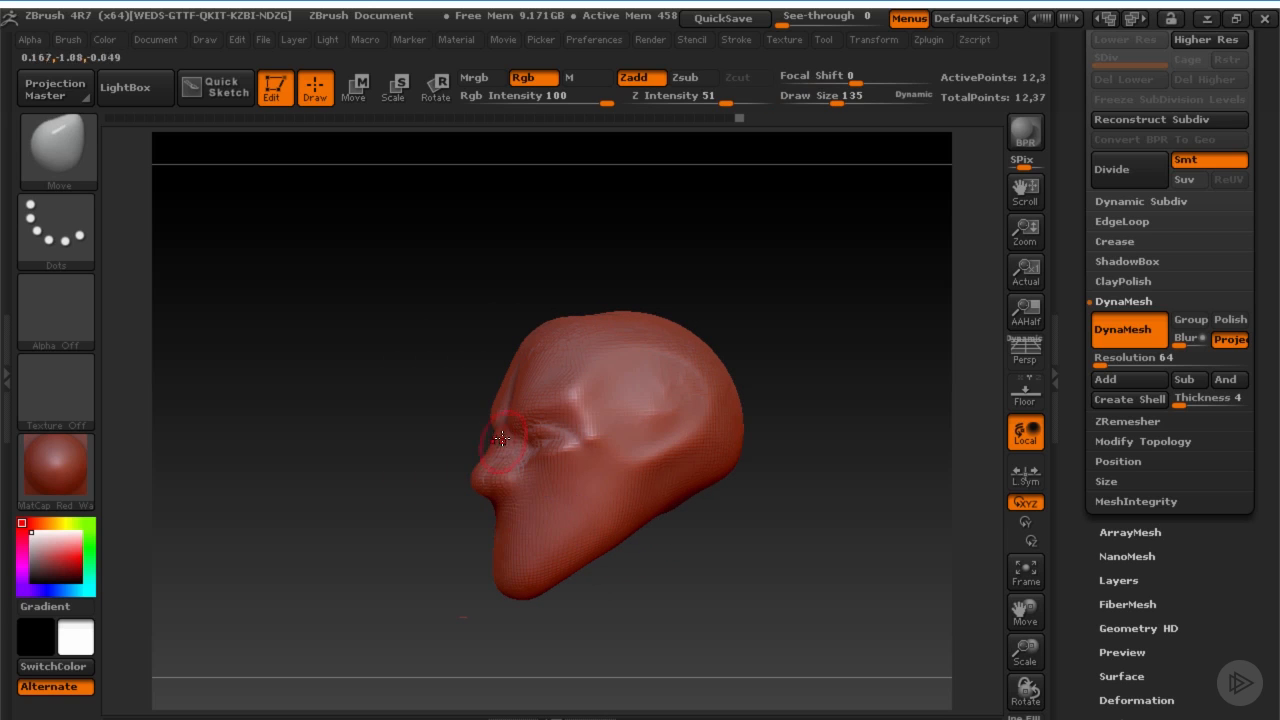
left_click_drag(498, 433, 495, 432)
mouse_move(468, 440)
left_mouse_down()
mouse_move(454, 442)
mouse_move(511, 421)
mouse_move(513, 408)
left_mouse_up()
key("s")
Push the cheeks into shape with the Move brush at a draw size of 237
key("s")
left_click_drag(408, 464, 551, 475)
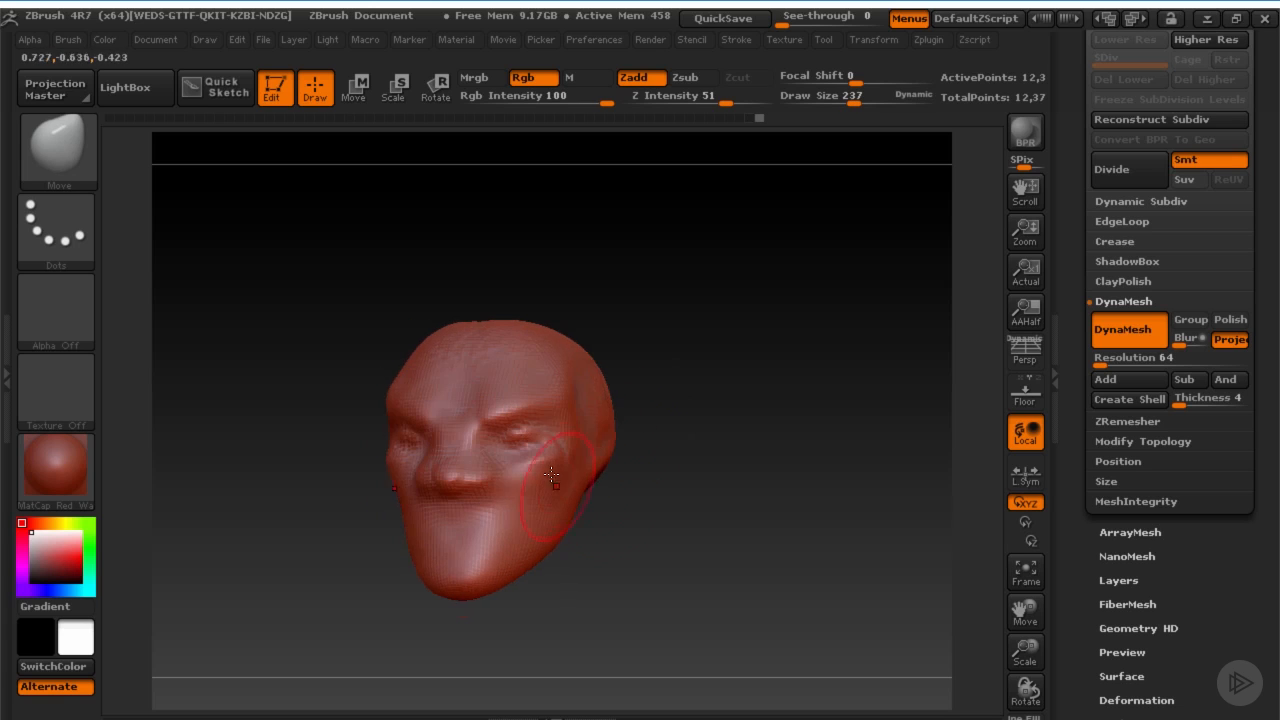
left_click_drag(616, 511, 550, 470)
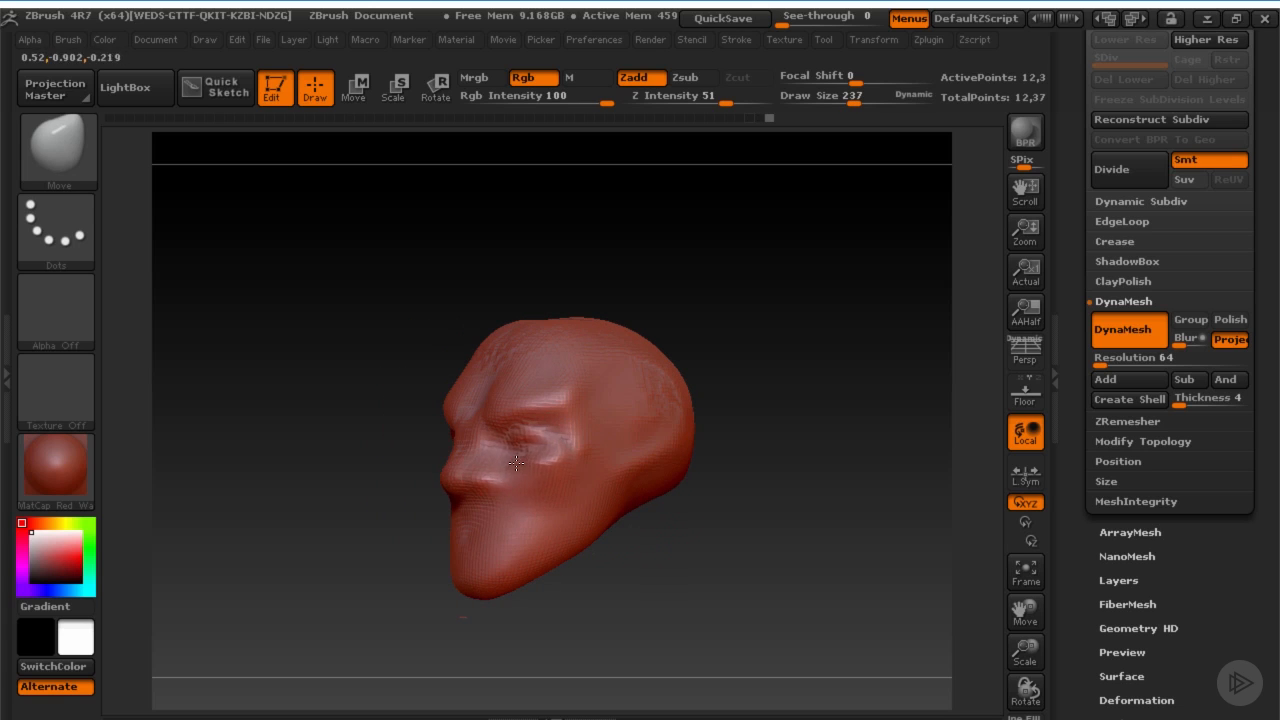
mouse_move(540, 580)
left_mouse_down()
mouse_move(578, 566)
mouse_move(592, 598)
left_mouse_up()
Refine the cheeks and lower face with the Move brush at draw sizes of 204 and 223
key("s")
left_click_drag(513, 465, 495, 465)
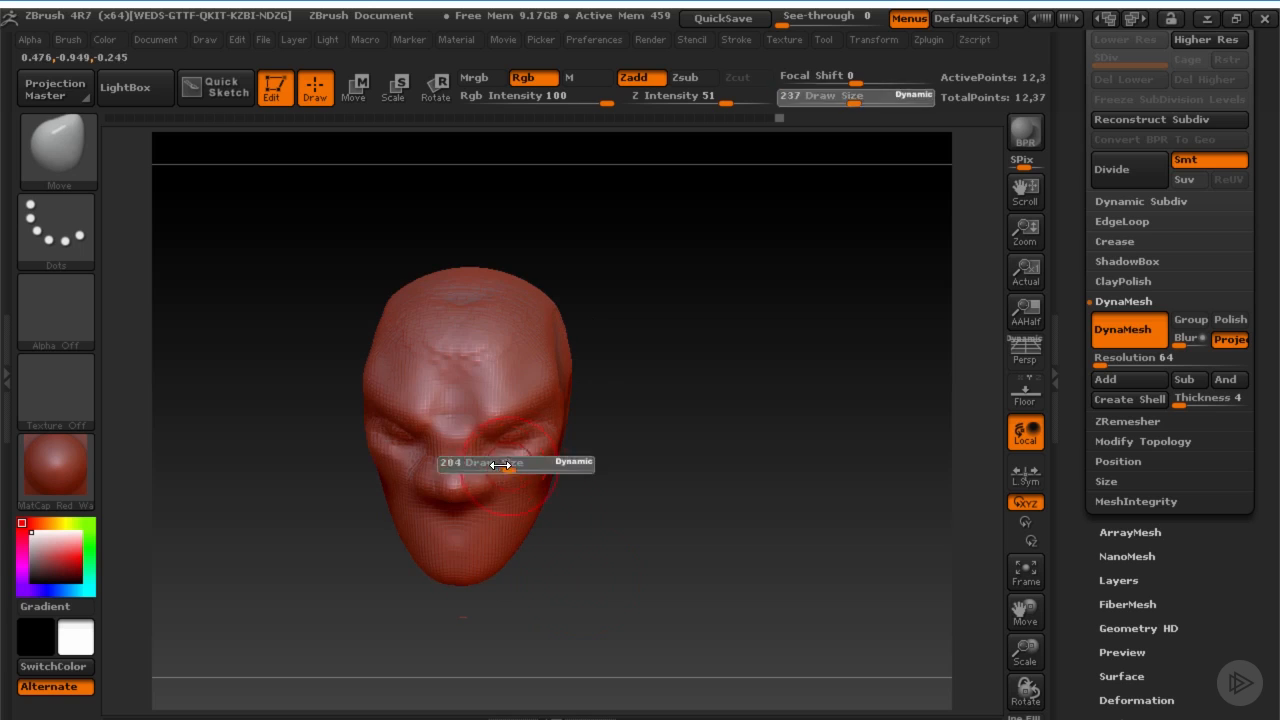
mouse_move(588, 487)
left_mouse_down()
mouse_move(556, 494)
mouse_move(594, 531)
left_mouse_up()
key("s")
left_click_drag(538, 465, 547, 465)
left_click_drag(518, 518, 521, 513)
key("s")
left_click_drag(520, 514, 506, 484)
left_click_drag(586, 508, 583, 460)
Remesh the head with DynaMesh at a resolution of 120 and smooth the eye area
mouse_move(703, 482)
left_mouse_down()
mouse_move(660, 487)
mouse_move(674, 471)
mouse_move(692, 487)
left_mouse_up()
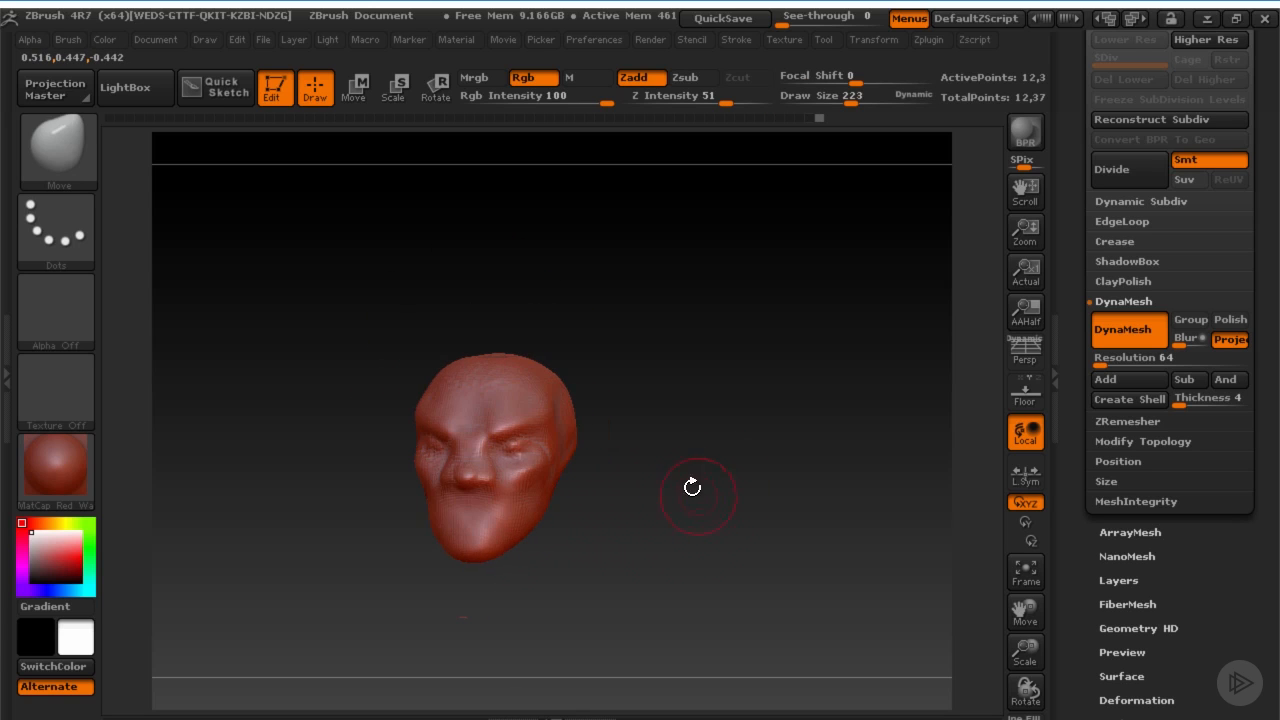
mouse_move(661, 409)
left_mouse_down()
mouse_move(654, 463)
mouse_move(647, 428)
left_mouse_up()
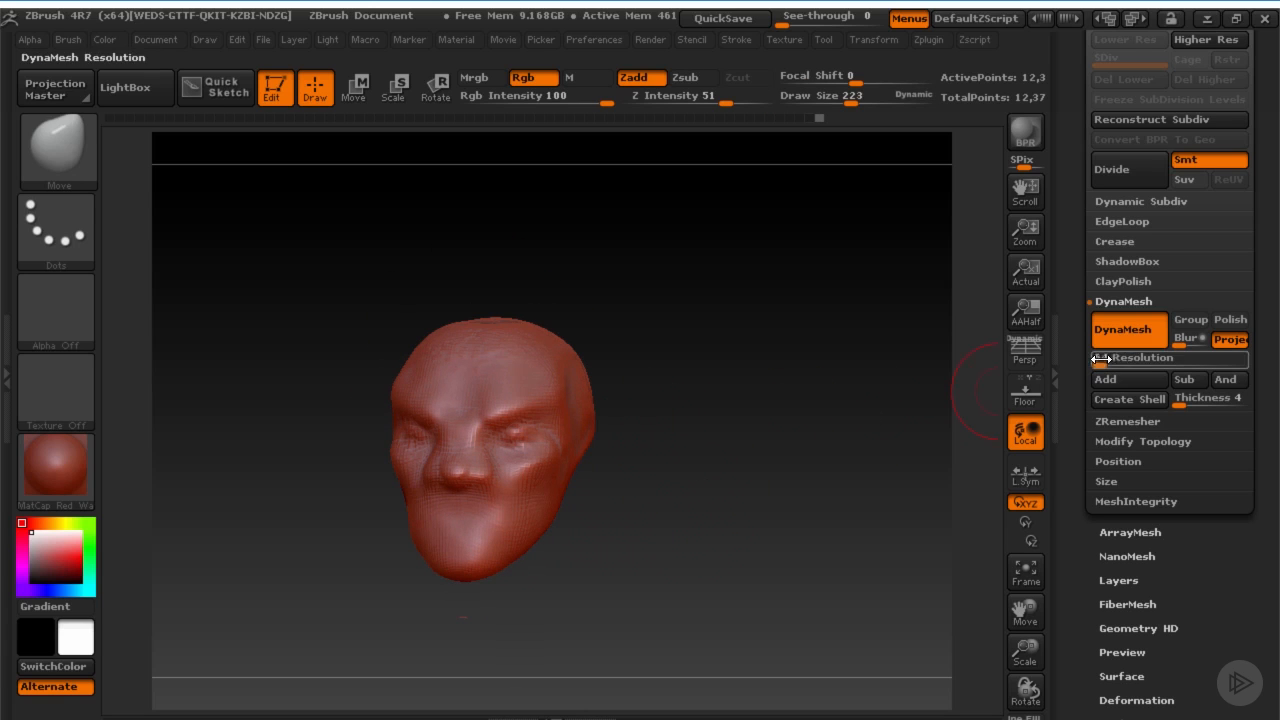
left_click_drag(1098, 365, 1104, 365)
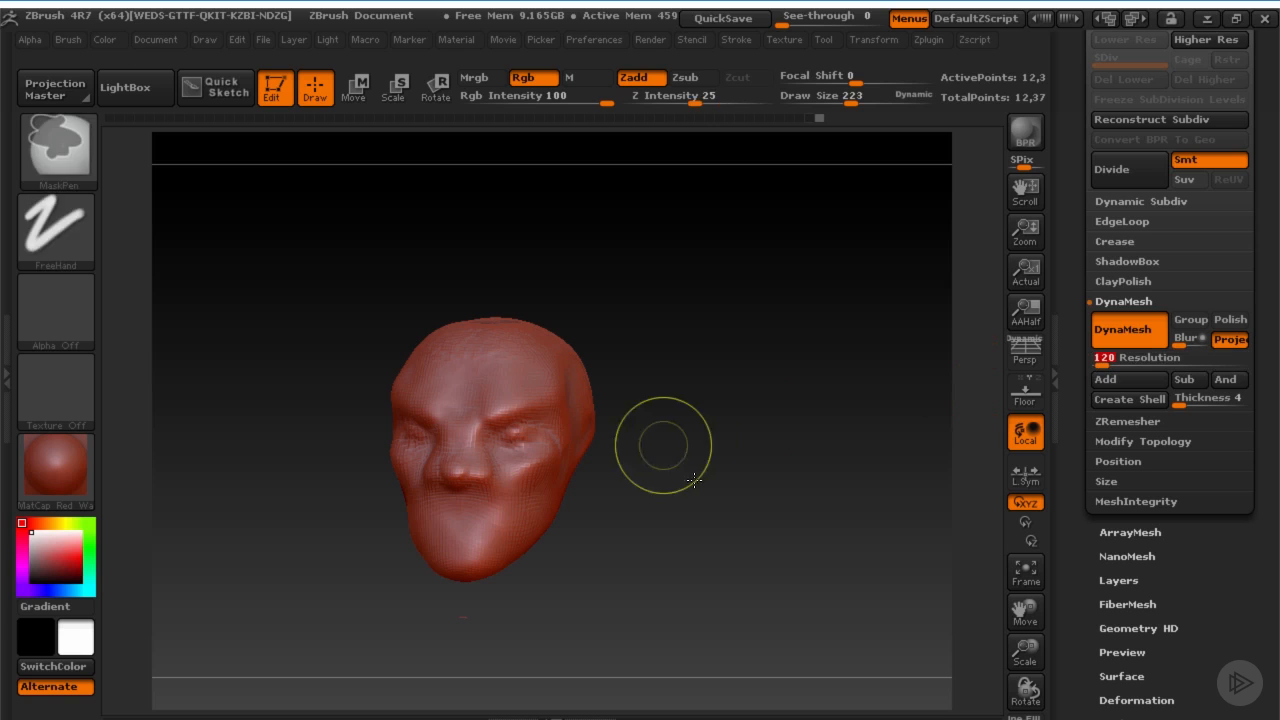
mouse_move(663, 443)
left_mouse_down("ctrl")
mouse_move(645, 416)
mouse_move(700, 418)
left_mouse_up("ctrl")
key("shift")
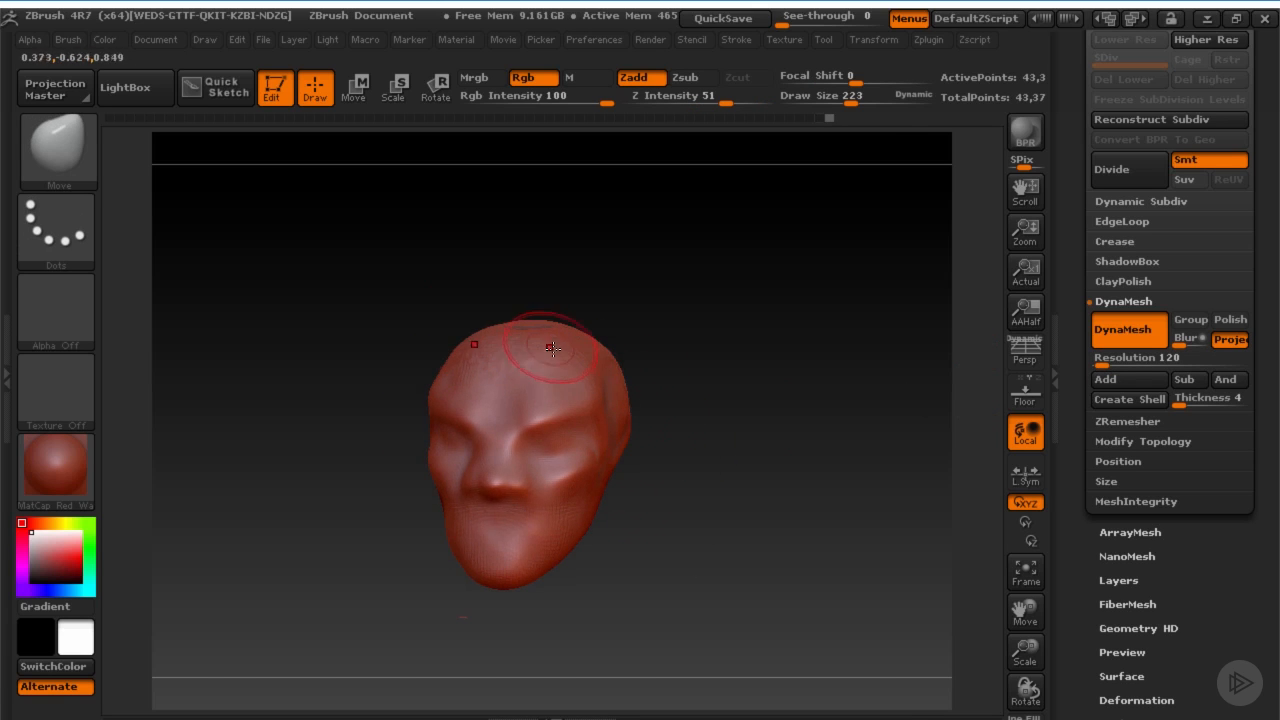
Switch to the ClayBuildup brush for sculpting on the remeshed head
key("b")
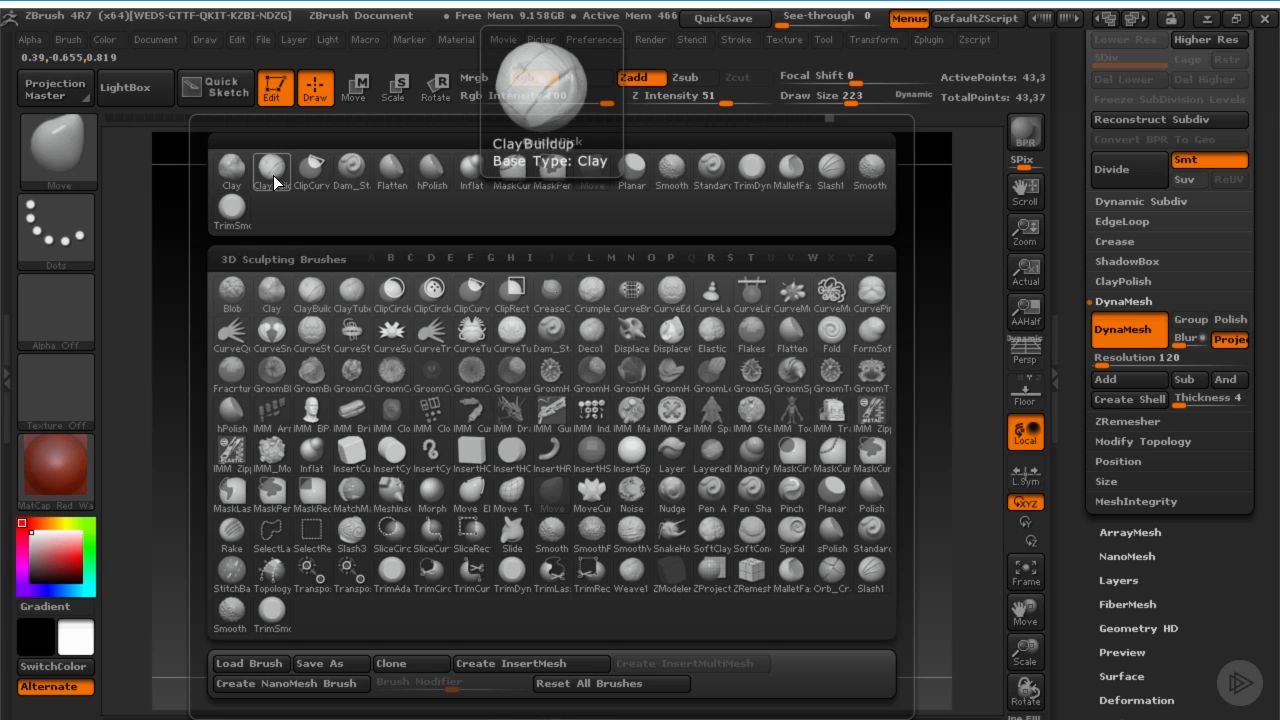
left_click(267, 183)
key("b")
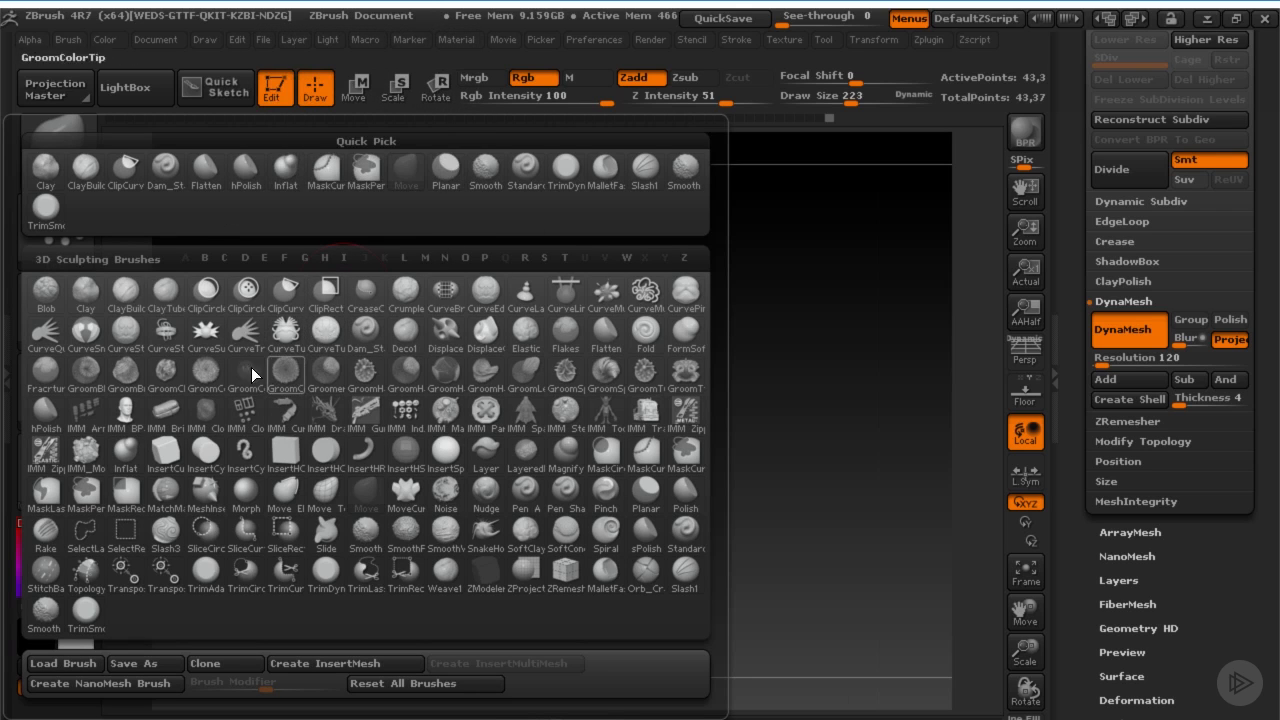
left_click(89, 172)
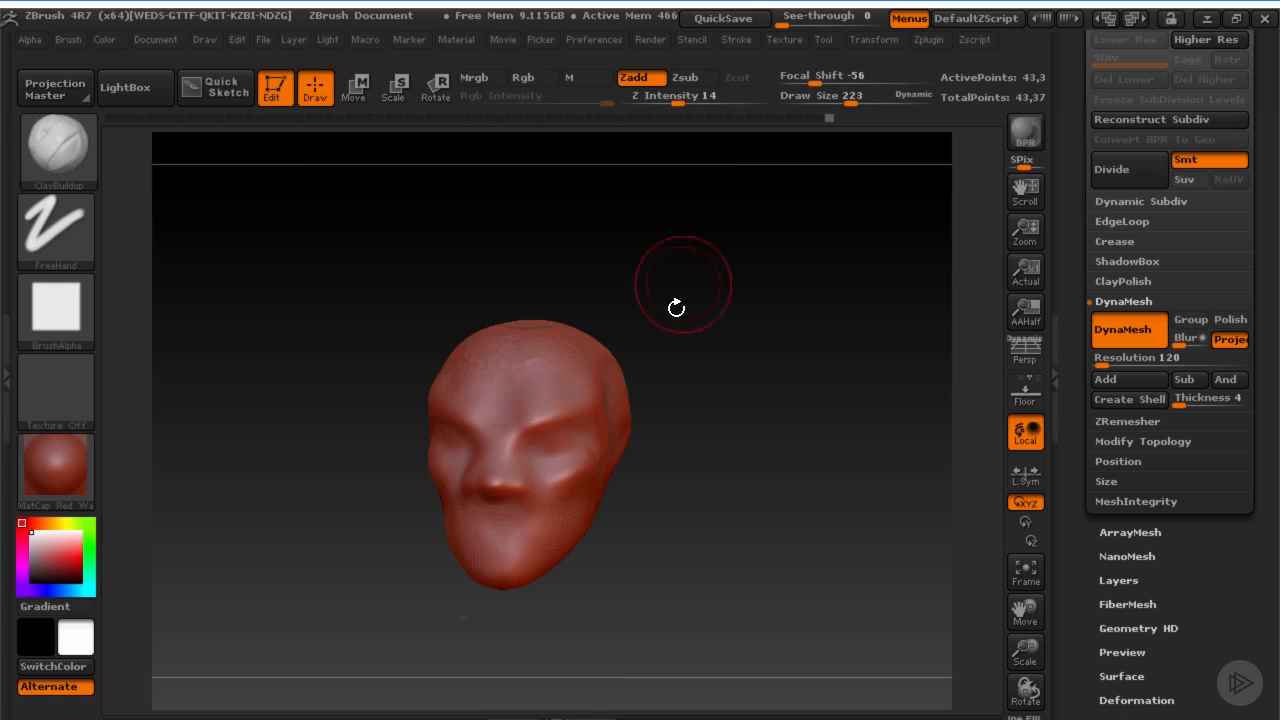
mouse_move(714, 364)
left_mouse_down()
mouse_move(706, 374)
mouse_move(720, 374)
left_mouse_up()
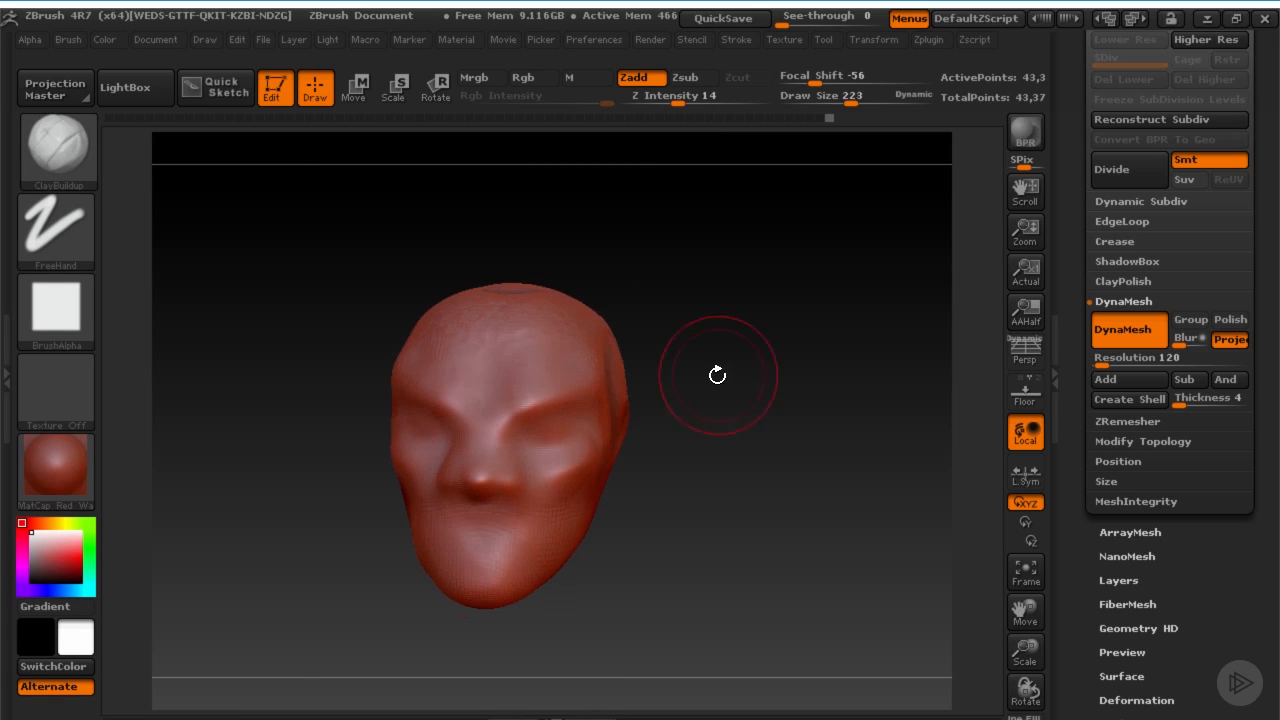
Switch to the Dam_Standard brush
key("b")
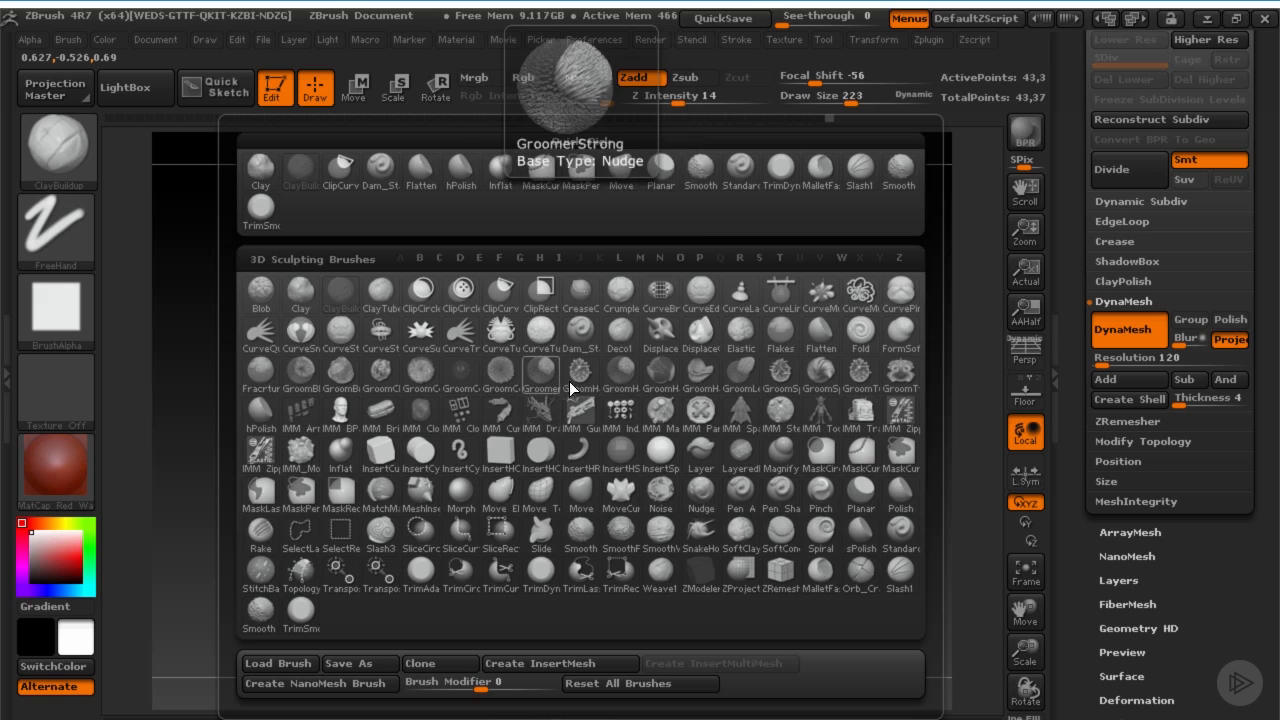
key("d")
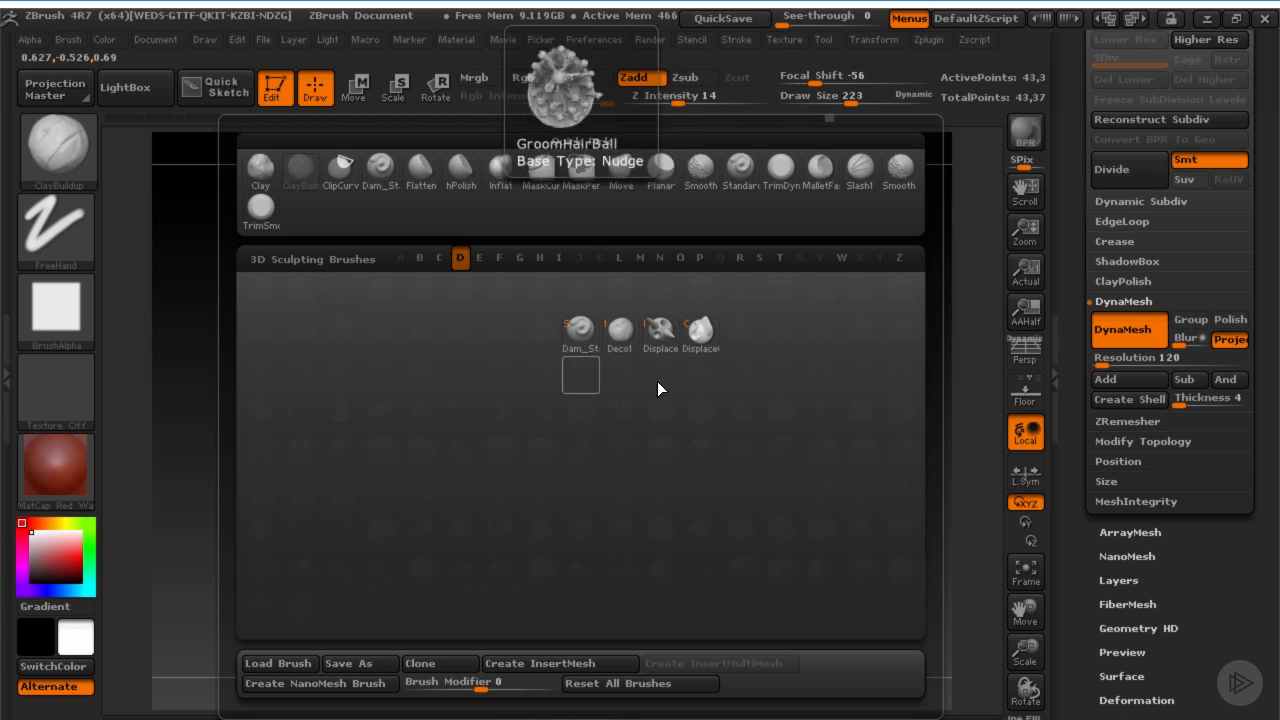
left_click(582, 334)
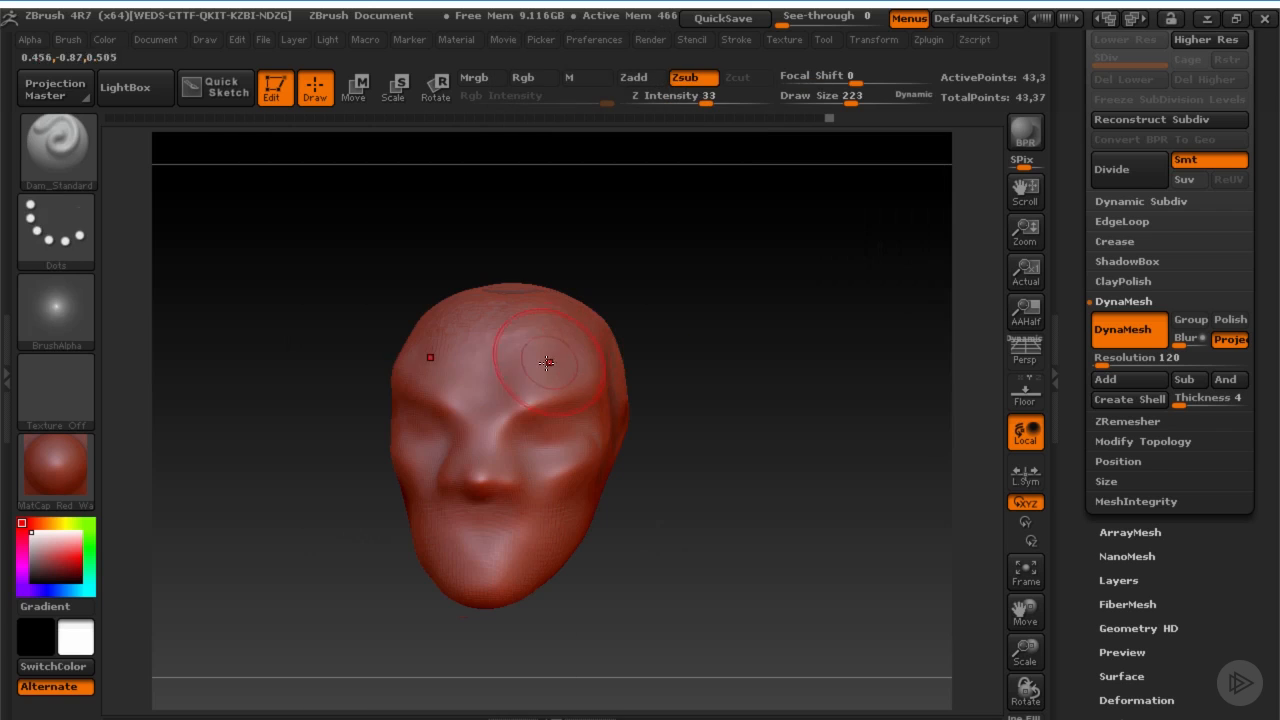
mouse_move(507, 402)
left_mouse_down()
mouse_move(521, 440)
mouse_move(528, 400)
mouse_move(542, 414)
left_mouse_up()
key("ctrl+z")
key("ctrl+z")
key("ctrl+z")
key("ctrl+z")
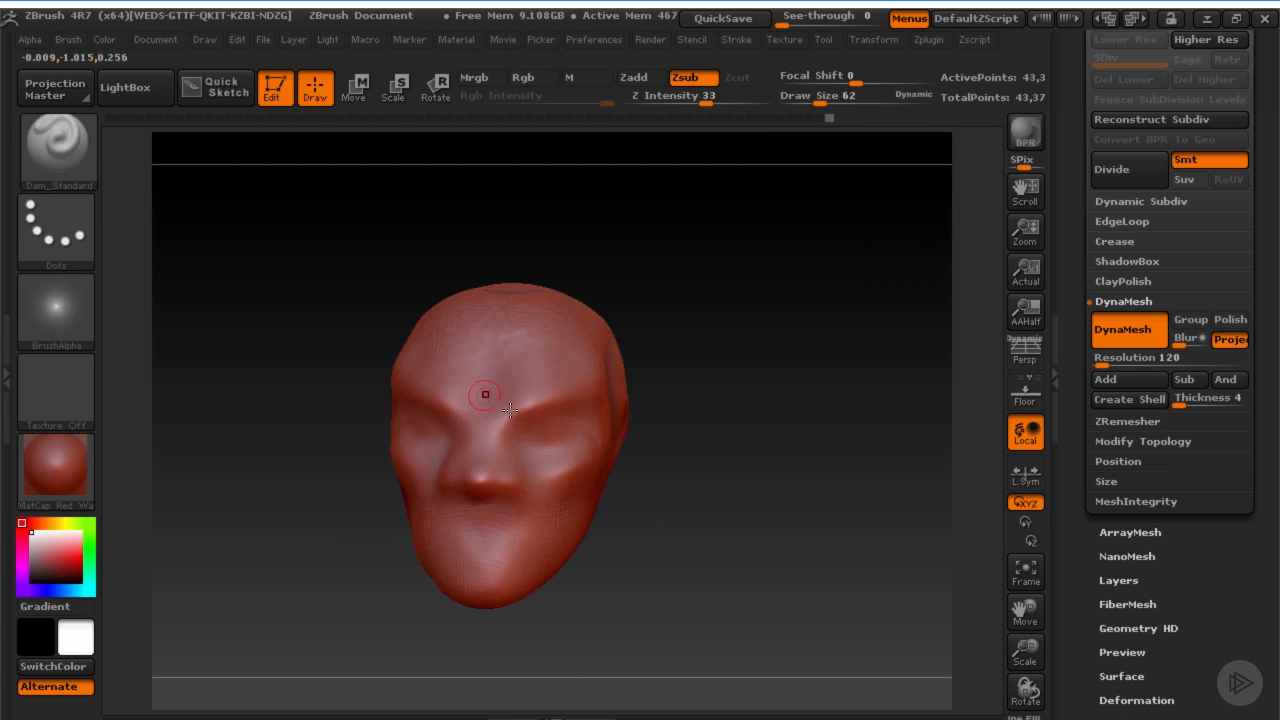
Set the Z intensity to 18 and carve creases around the inner eye corners and lids at draw sizes of 69 to 106
key("[")
left_click_drag(698, 100, 676, 100)
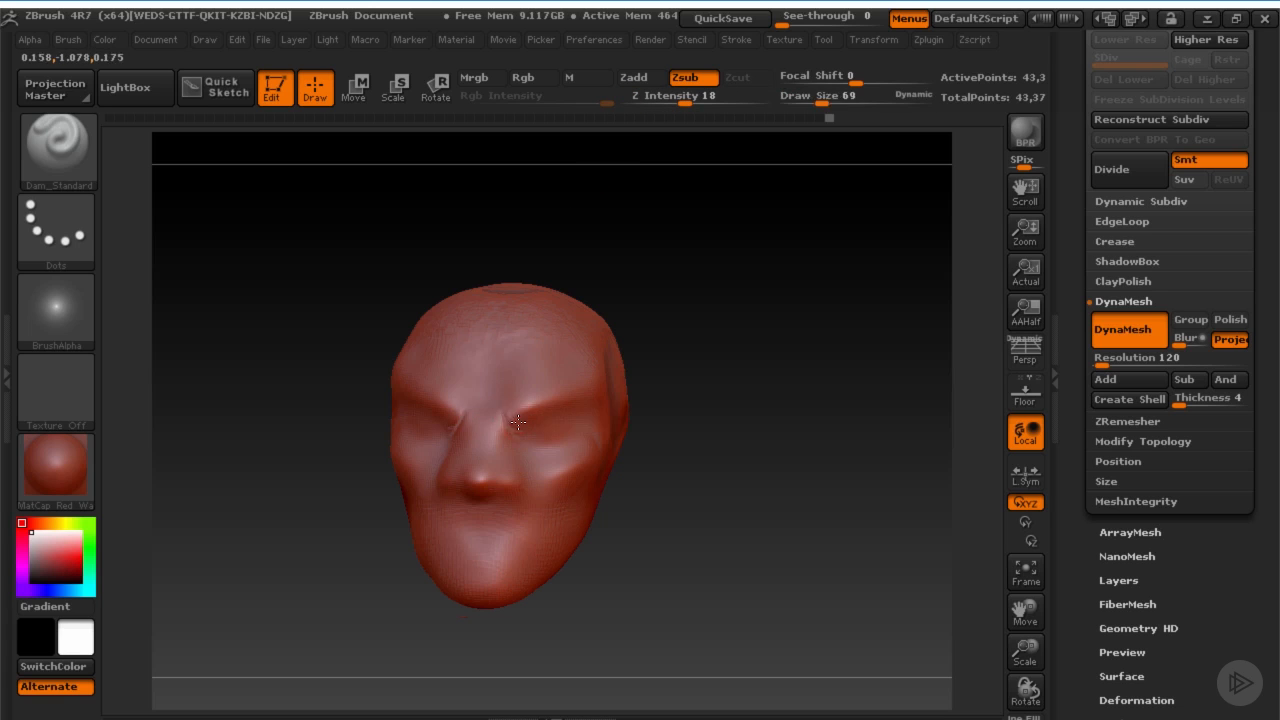
key("bracketright")
key("bracketright")
key("bracketright")
key("bracketright")
key("bracketright")
key("bracketright")
key("bracketright")
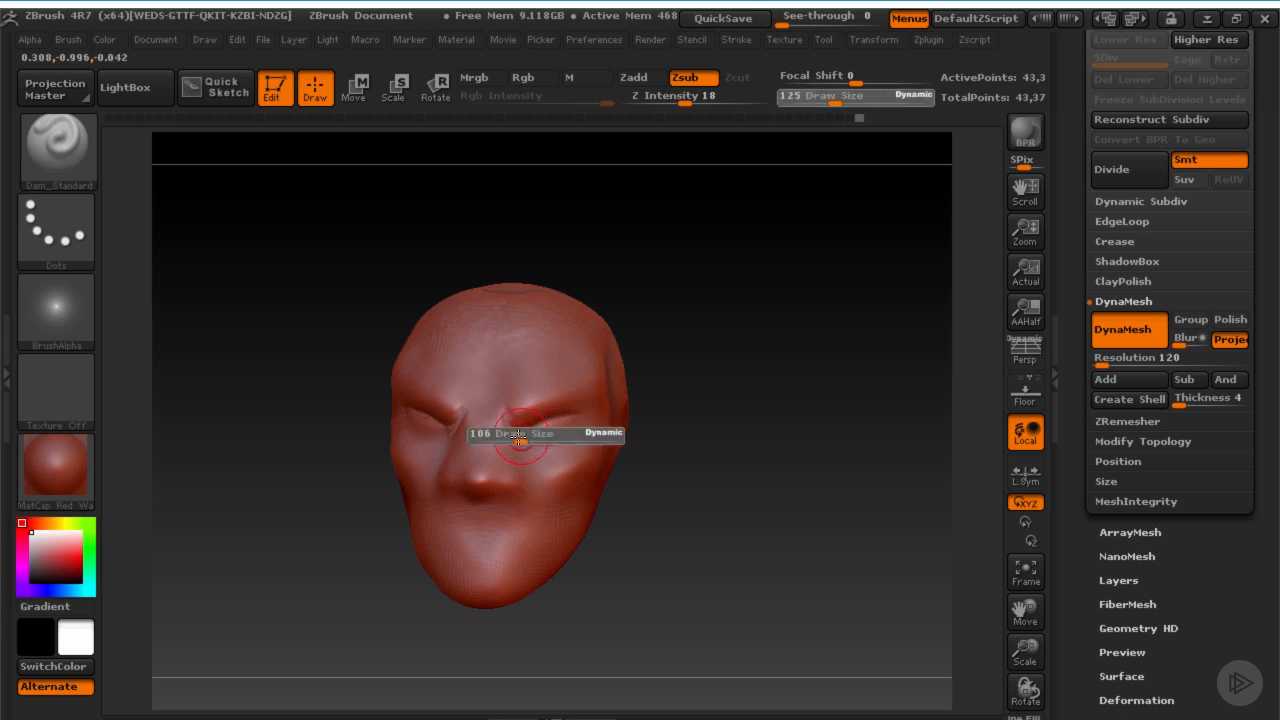
Carve the nostrils and the creases around the nose wings with Dam_Standard at a draw size of 97
left_click_drag(685, 461, 514, 466)
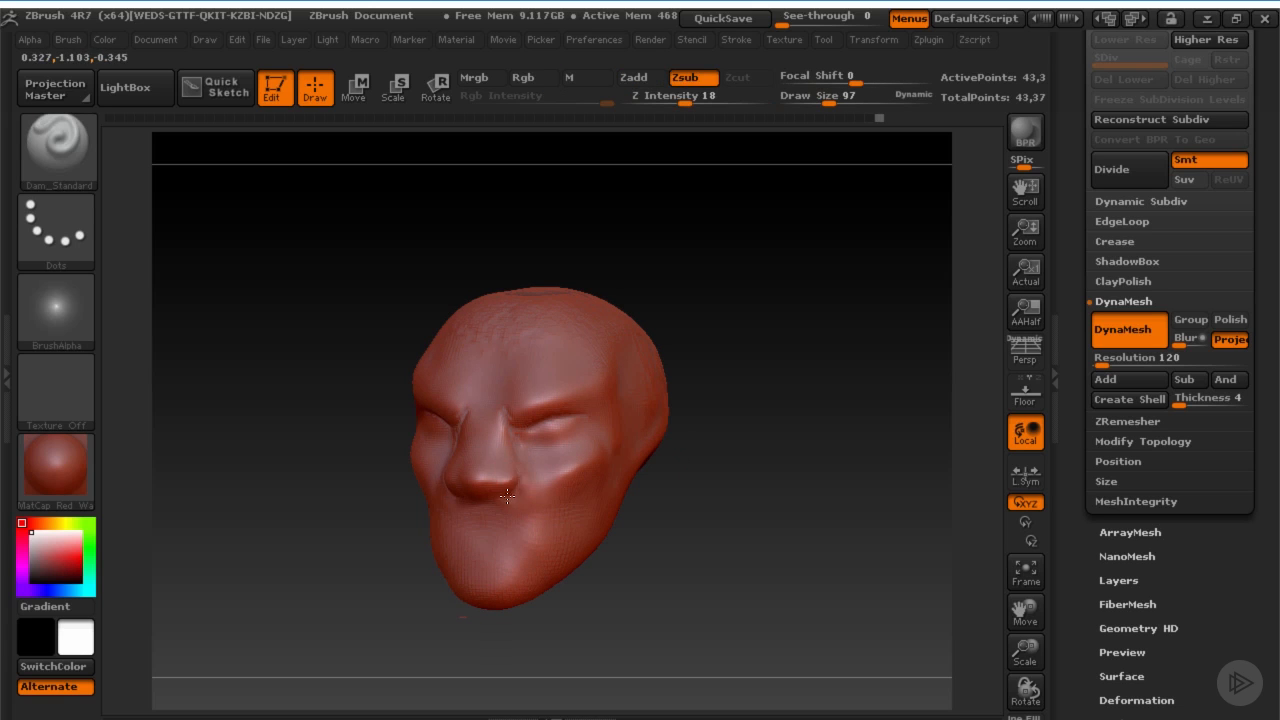
left_click_drag(560, 487, 507, 485)
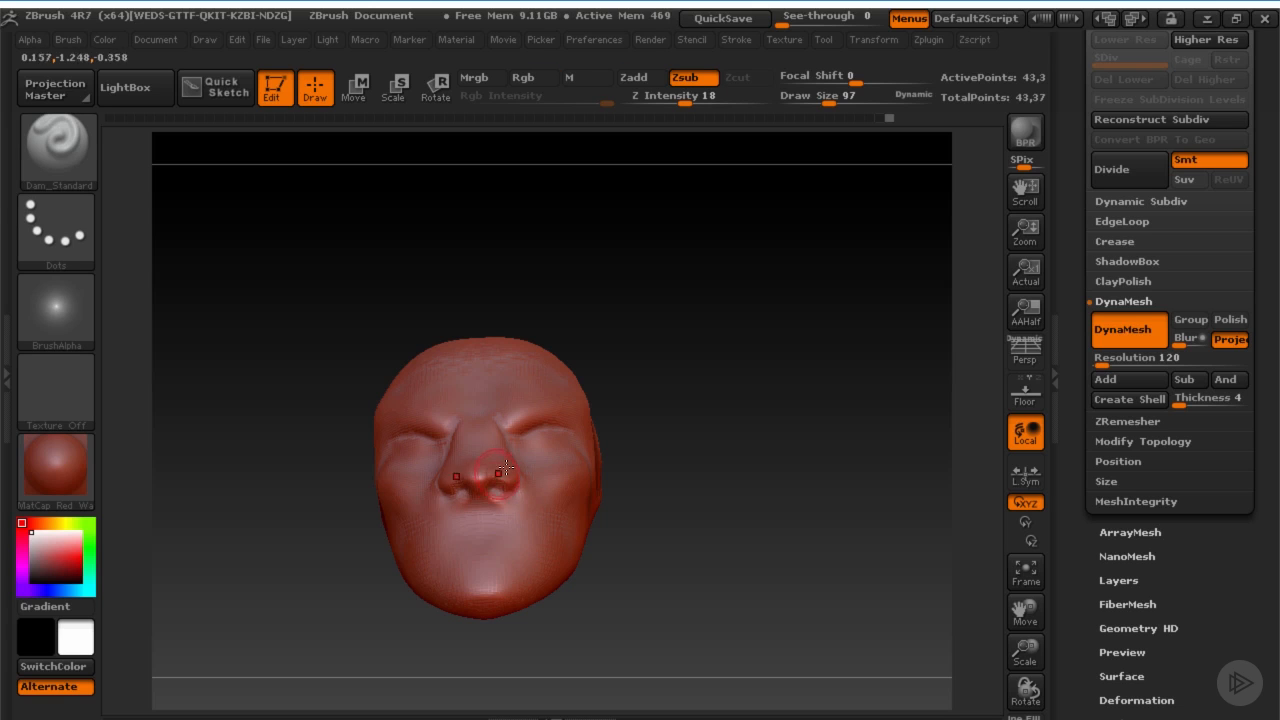
left_click_drag(684, 464, 554, 486)
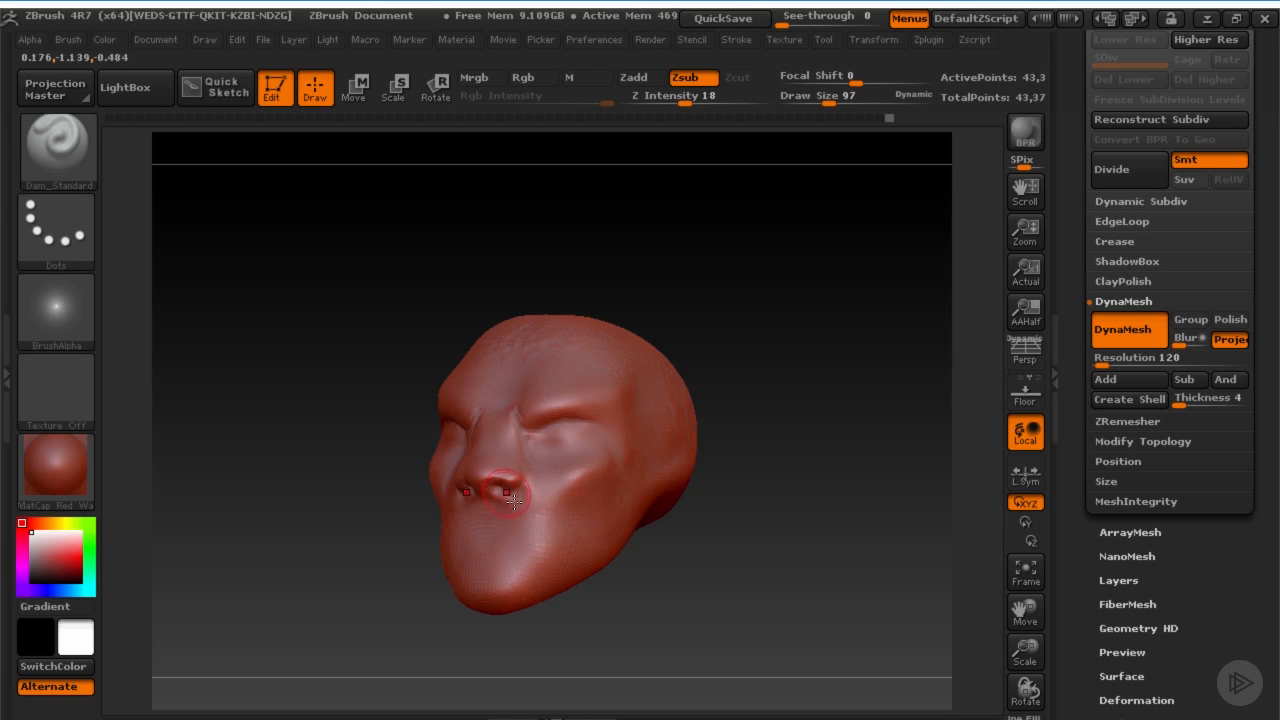
mouse_move(709, 493)
left_mouse_down()
mouse_move(726, 529)
mouse_move(171, 189)
left_mouse_up()
Build up the mouth area below the nose with the ClayBuildup brush at a draw size of 145 and smooth it
key("b")
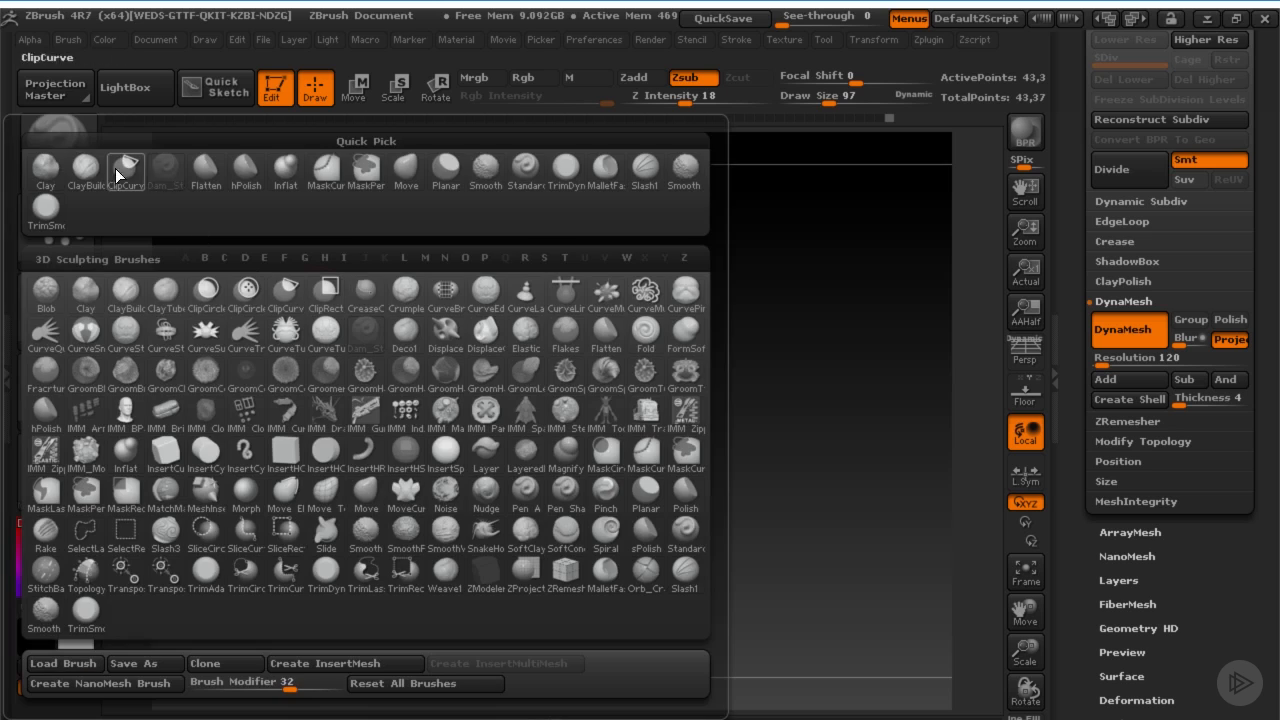
left_click(90, 166)
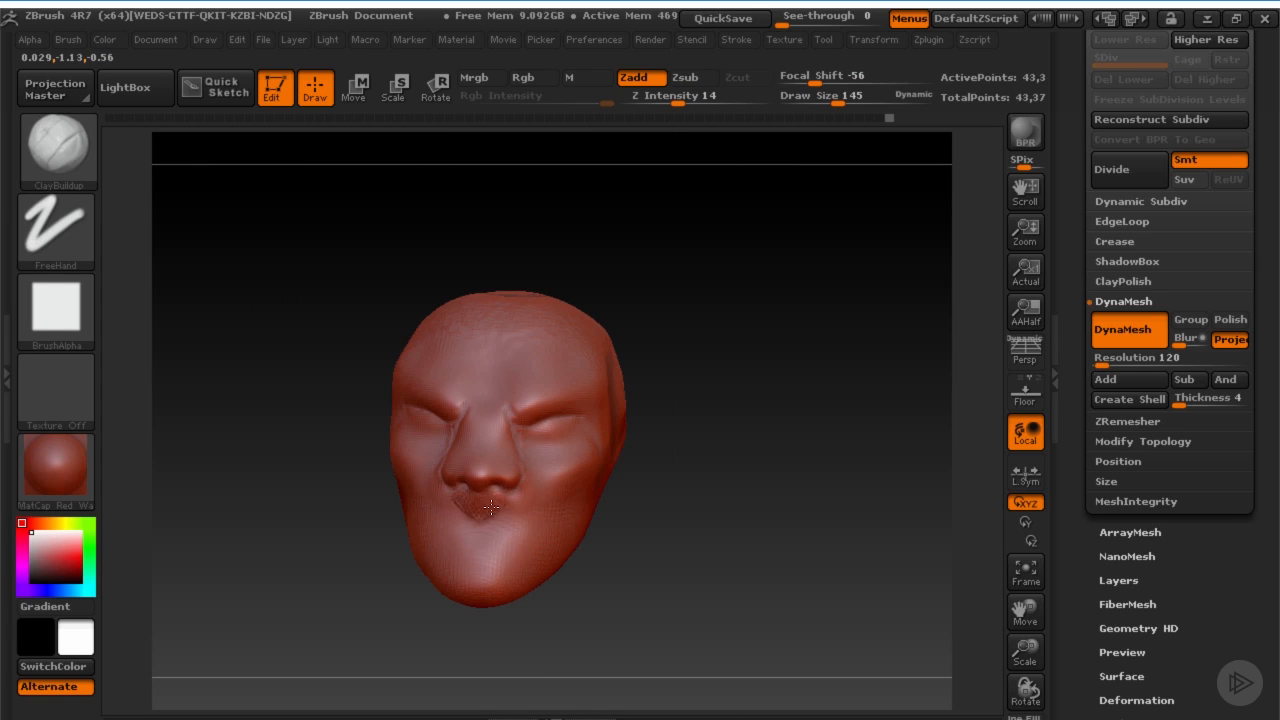
mouse_move(491, 508)
left_mouse_down()
mouse_move(463, 506)
mouse_move(471, 532)
mouse_move(475, 522)
left_mouse_up()
key("s")
left_click_drag(475, 522, 454, 522)
left_click_drag(446, 500, 458, 526)
key("shift")
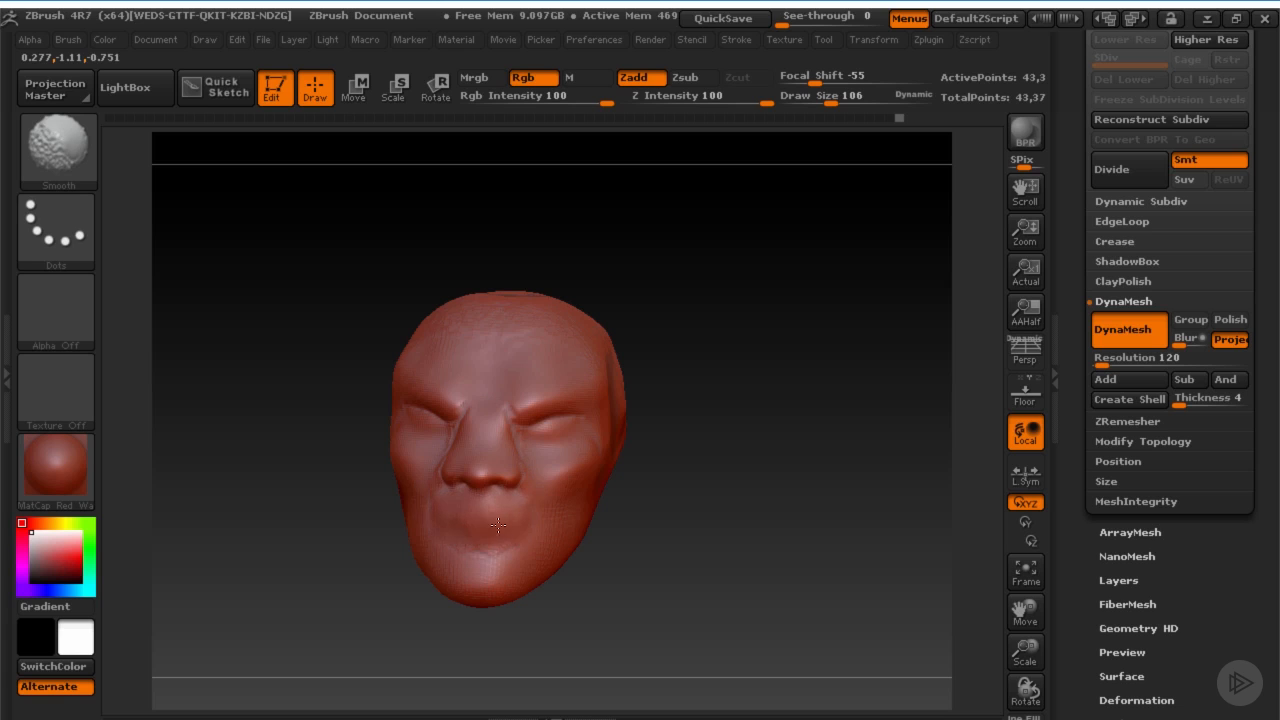
left_click_drag(646, 524, 524, 521)
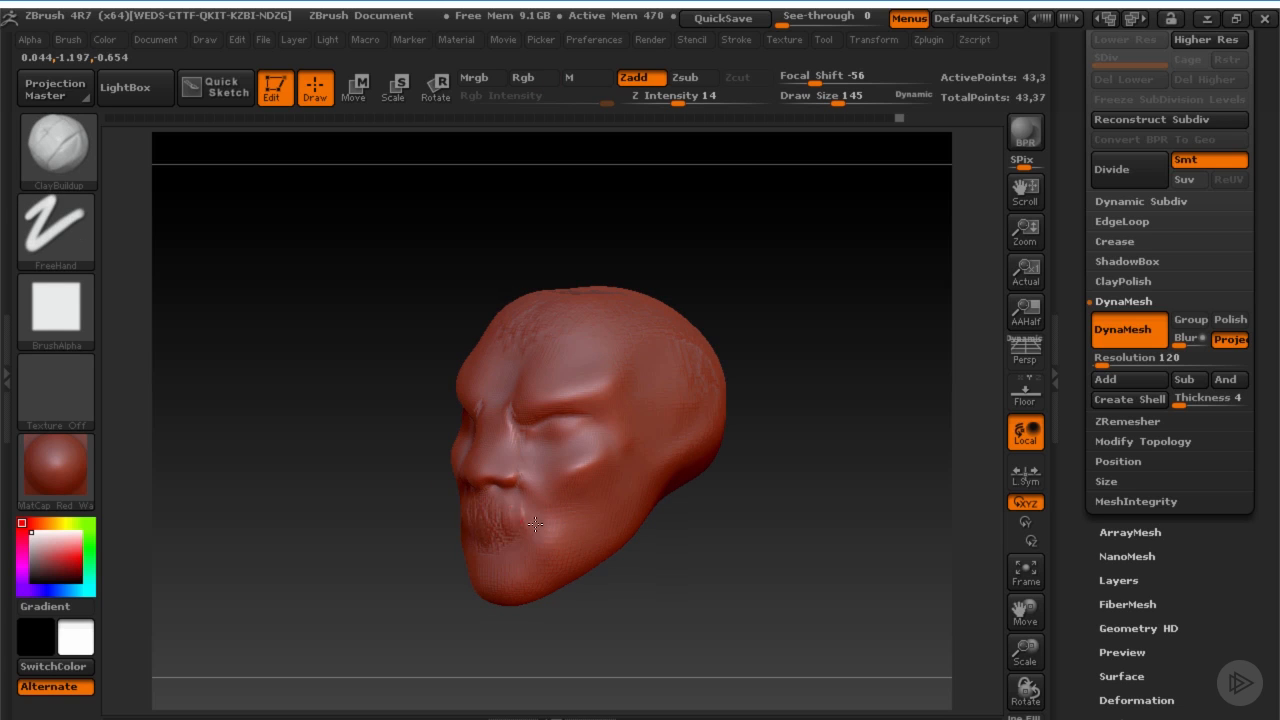
Carve the line between the lips with the Dam_Standard brush at a draw size of 69
left_click_drag(735, 515, 740, 500)
key("b")
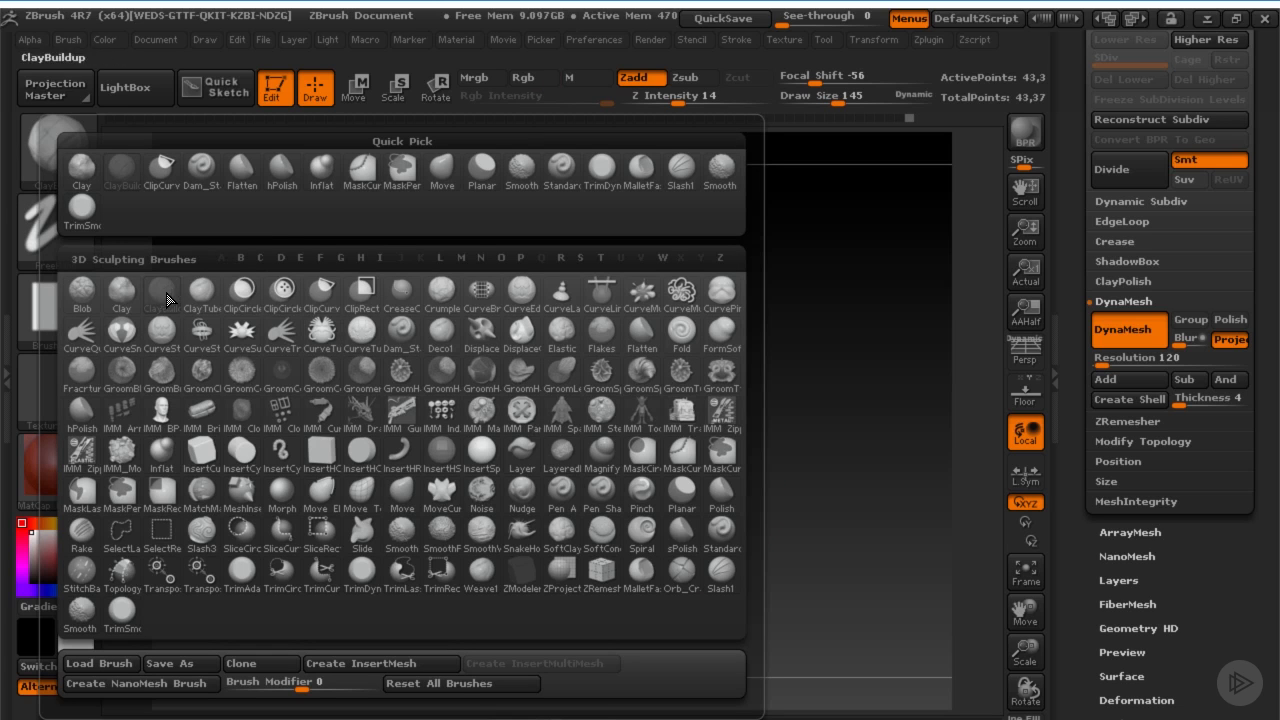
key("d")
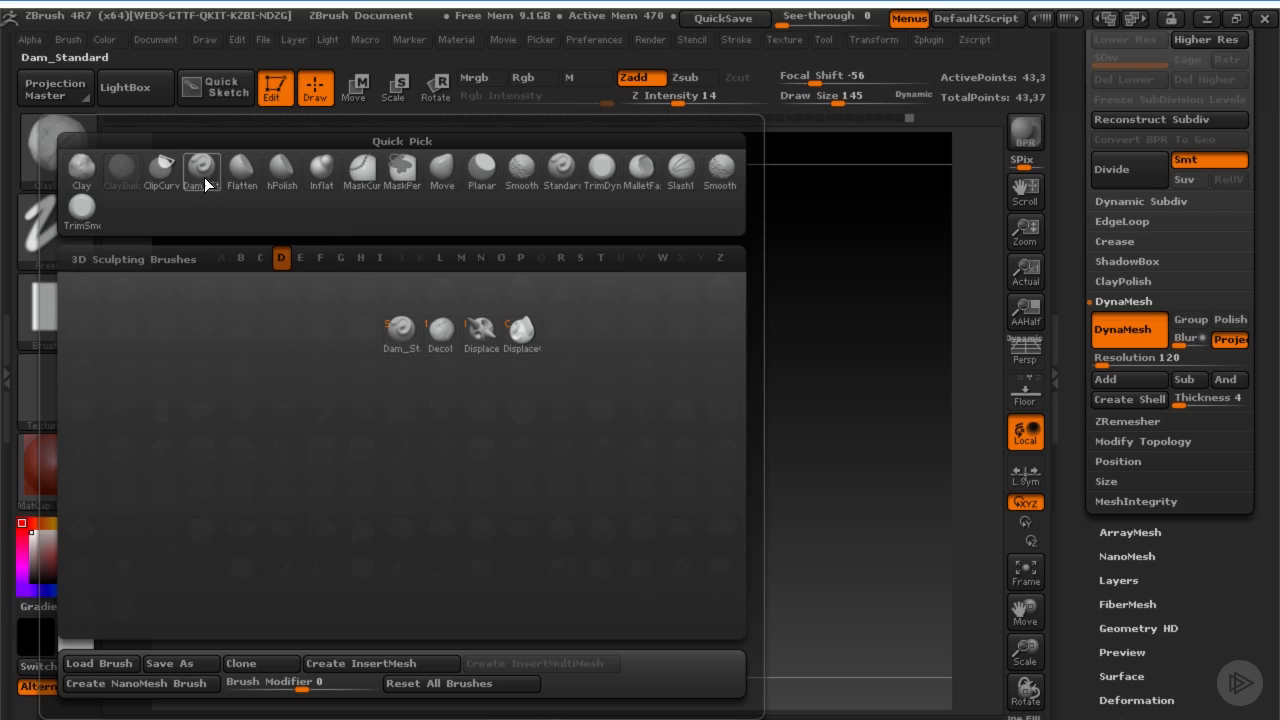
left_click(200, 174)
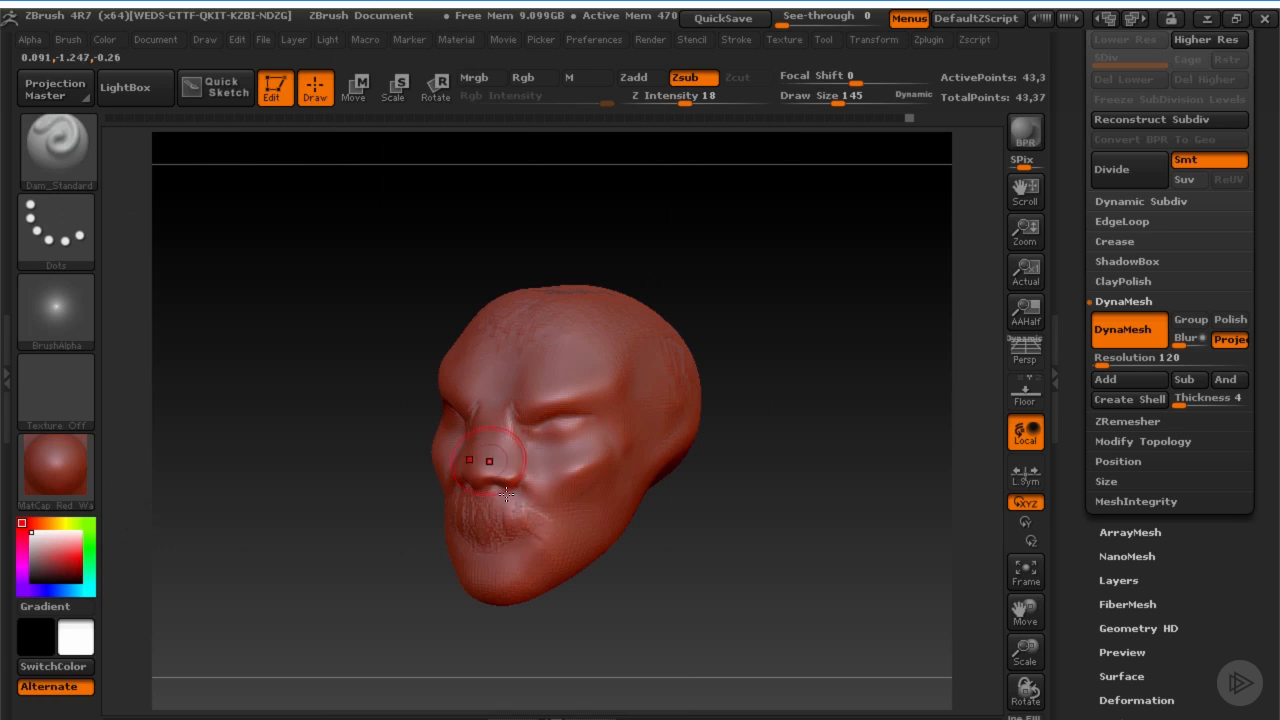
key("s")
type("s30")
key("Return")
type("s69")
key("Return")
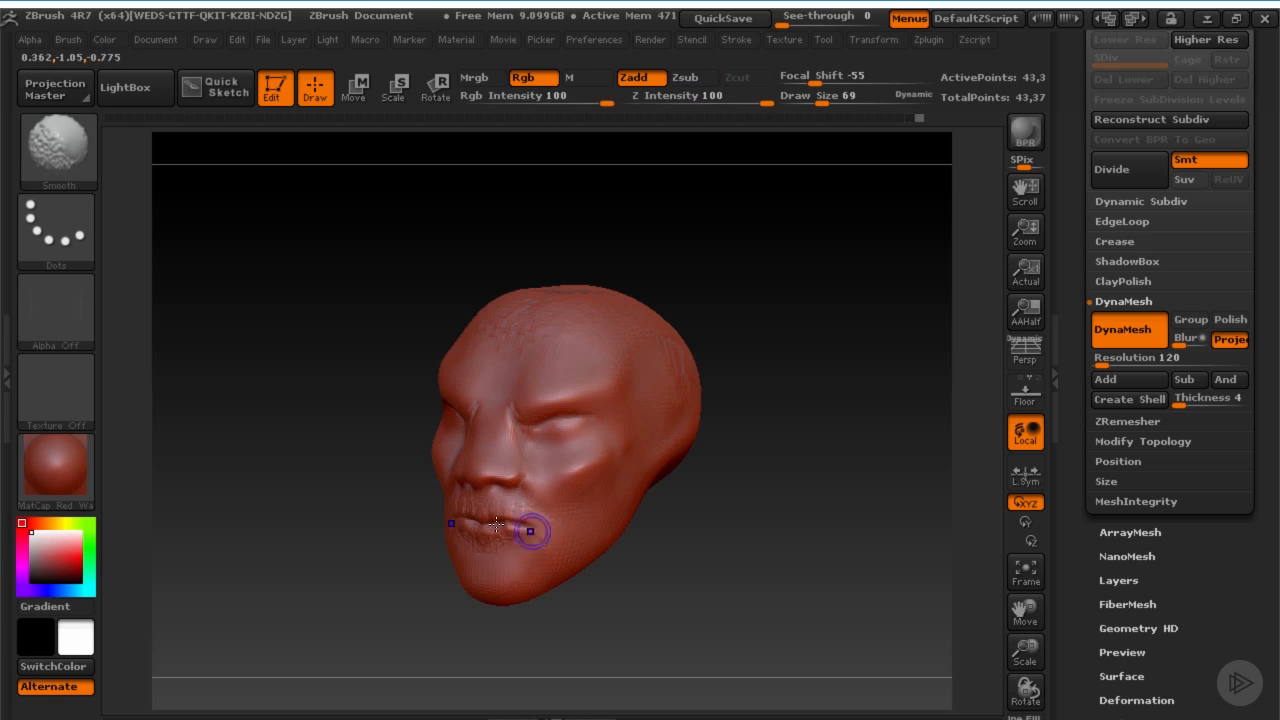
Deepen the mouth line, define the underside of the lower lip, and smooth the area toward the chin
left_click_drag(660, 551, 510, 525)
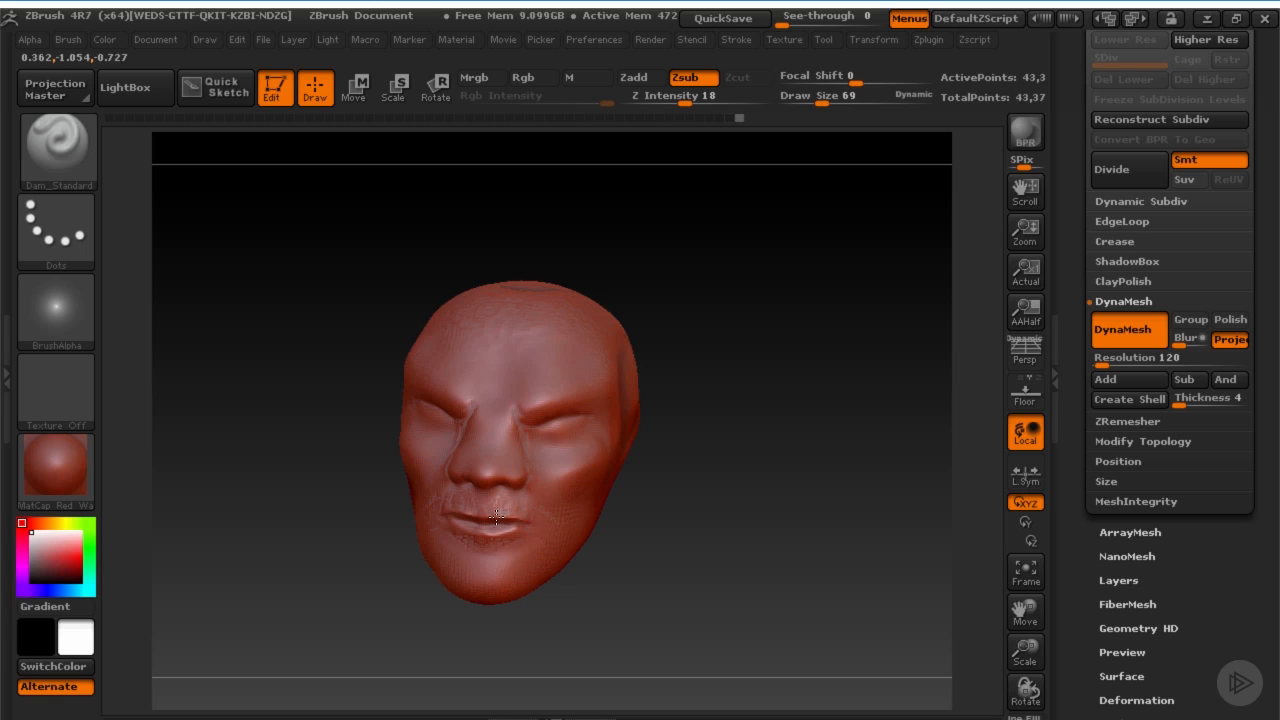
key("shift")
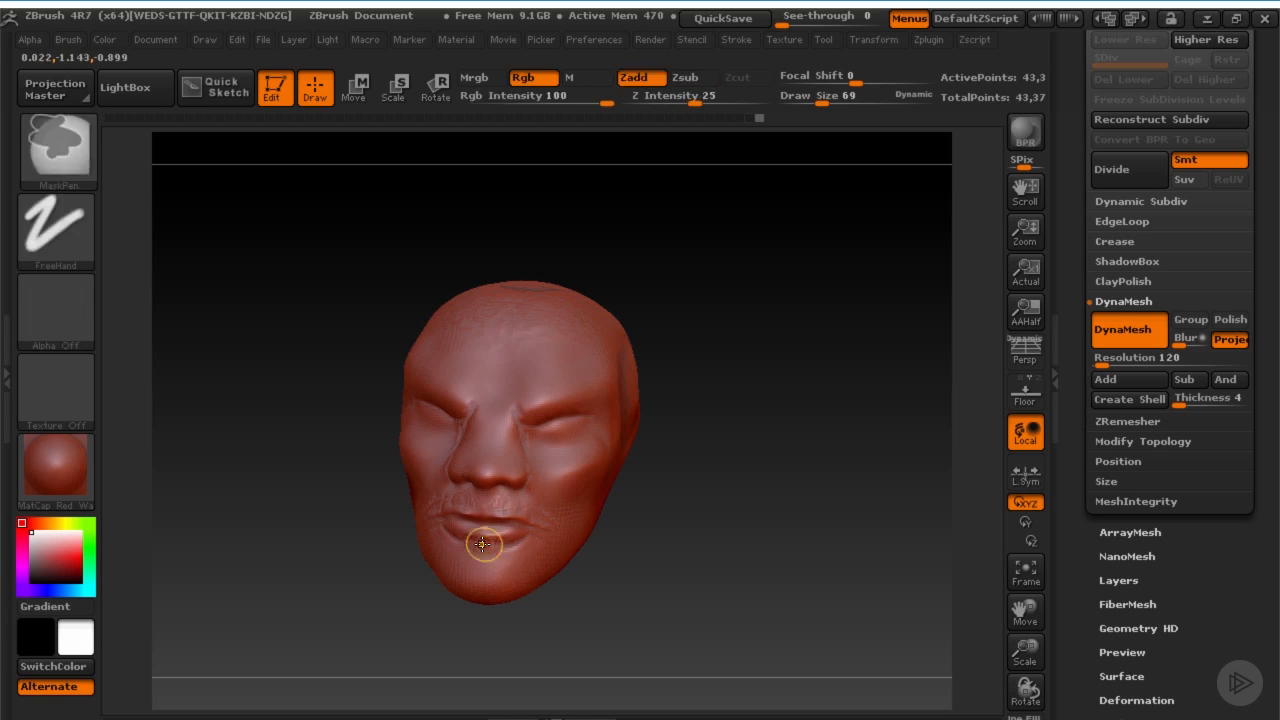
key("shift")
left_click_drag(480, 535, 508, 546, "shift")
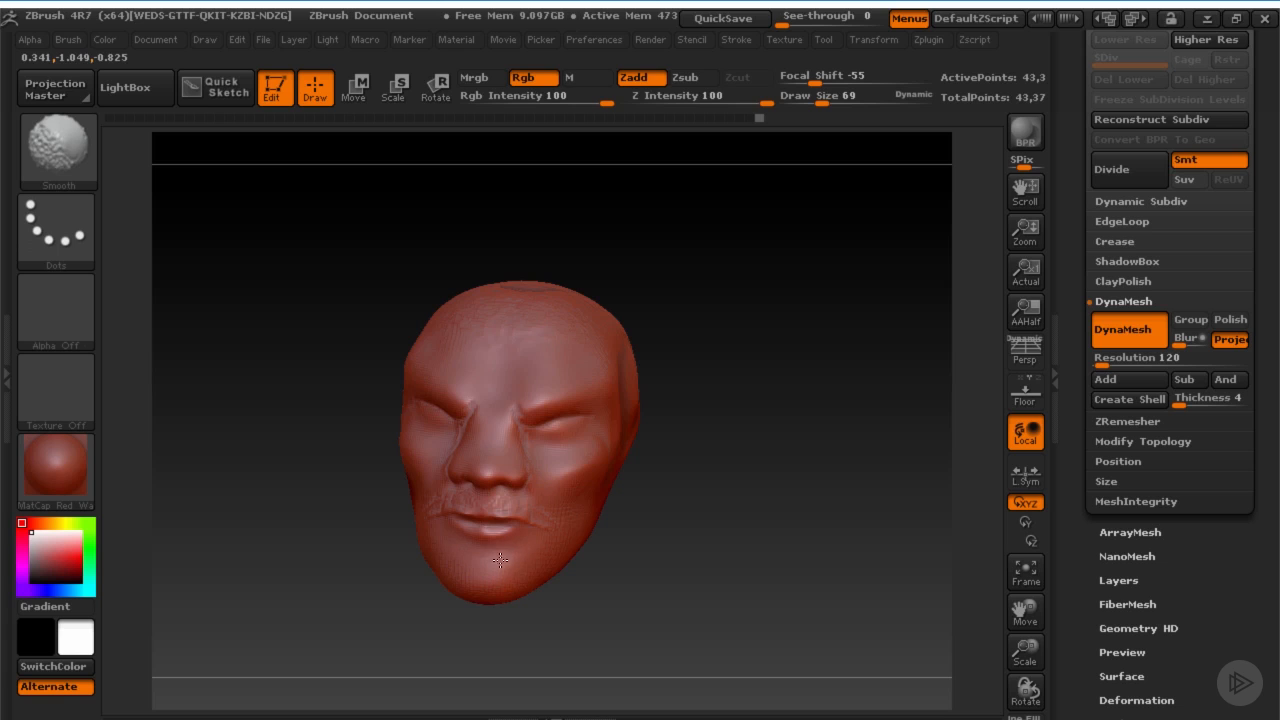
mouse_move(640, 592)
left_mouse_down()
mouse_move(570, 596)
mouse_move(615, 584)
left_mouse_up()
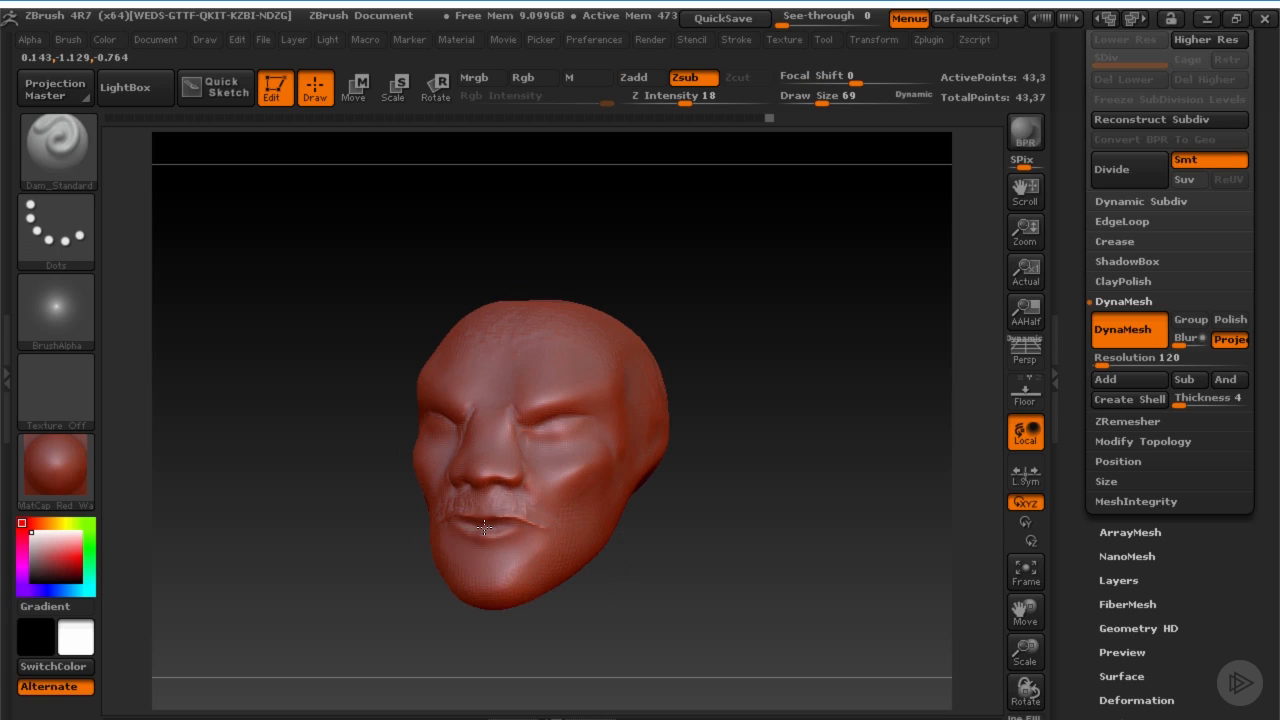
mouse_move(700, 547)
left_mouse_down()
mouse_move(689, 597)
mouse_move(673, 572)
left_mouse_up()
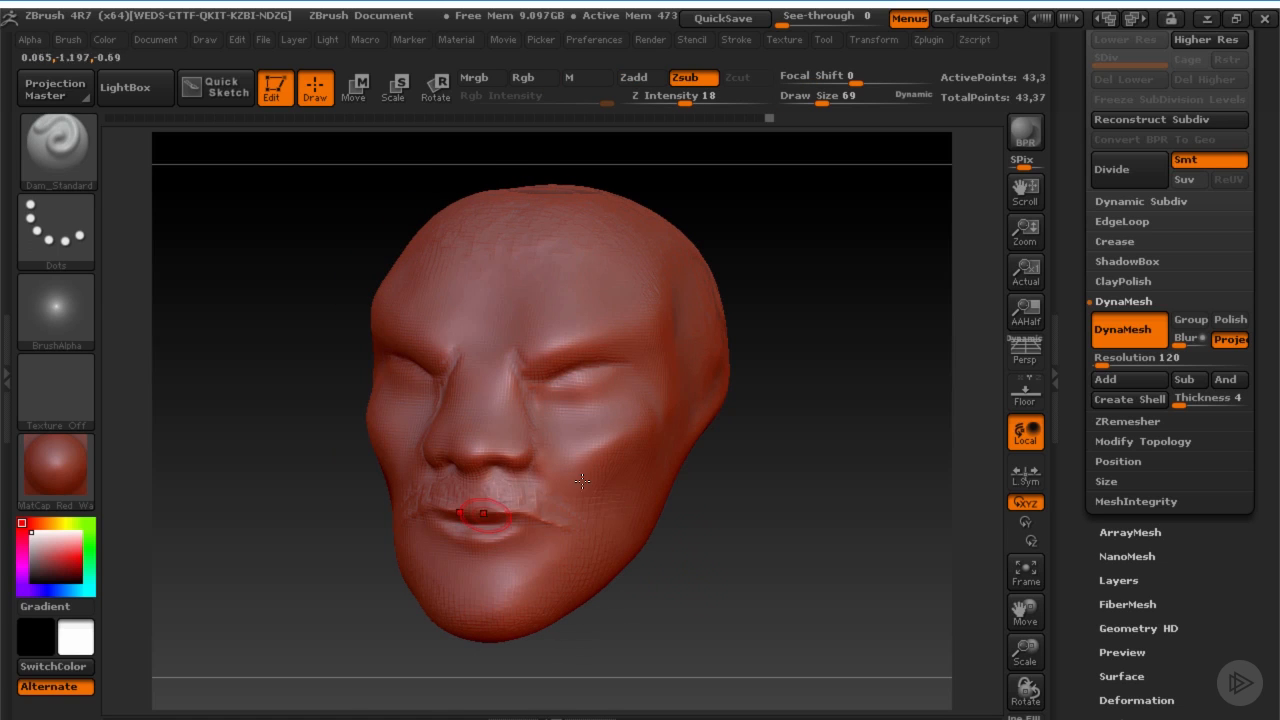
Build up the lower lip with the ClayBuildup brush at draw sizes of 52 and 58 and smooth it
left_click(56, 150)
left_click(194, 179)
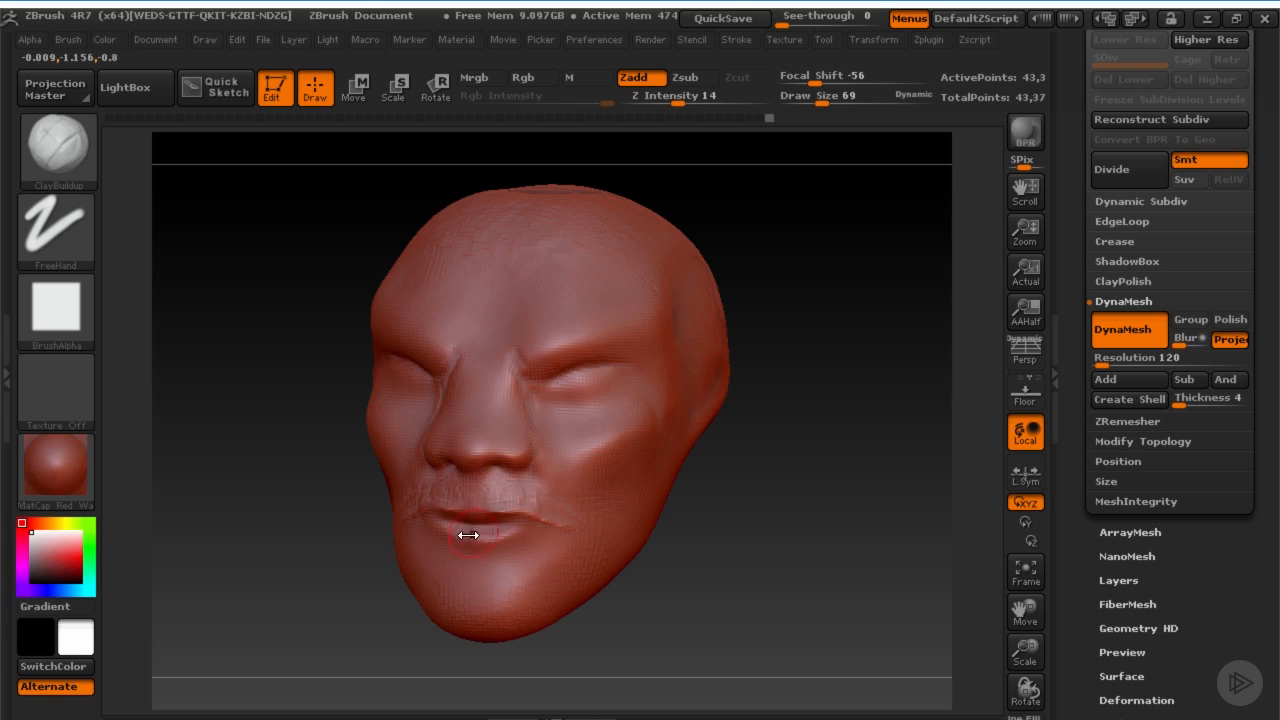
key("shift")
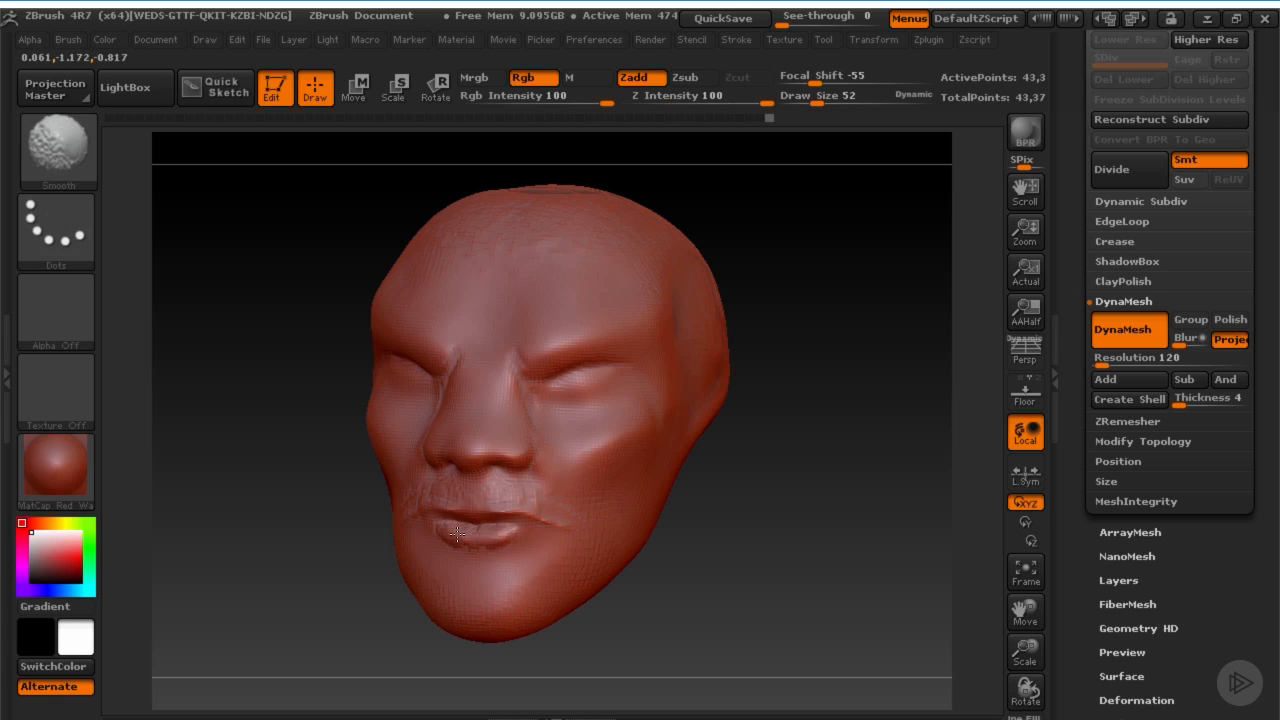
key("bracketright")
mouse_move(480, 531)
left_mouse_down()
mouse_move(517, 528)
mouse_move(505, 520)
mouse_move(518, 540)
mouse_move(482, 536)
mouse_move(478, 510)
left_mouse_up()
key("s")
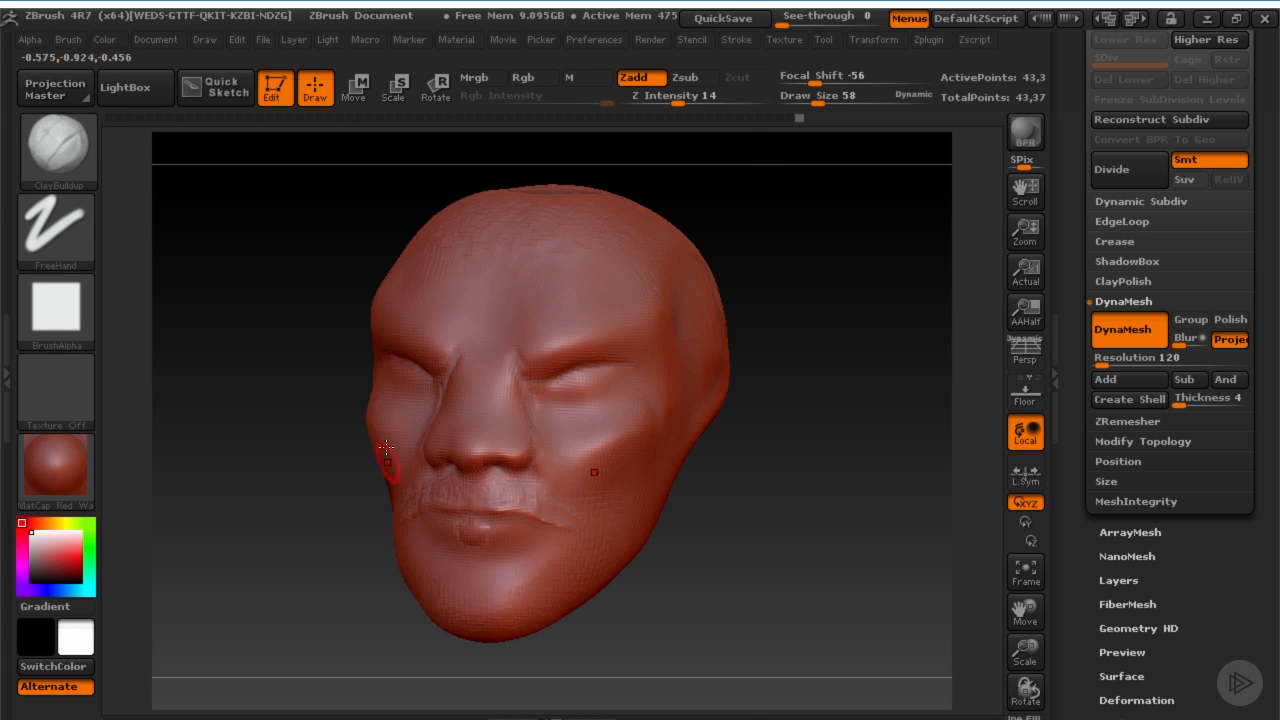
Shape the upper lip area with the Standard brush at a draw size of 120
key("b")
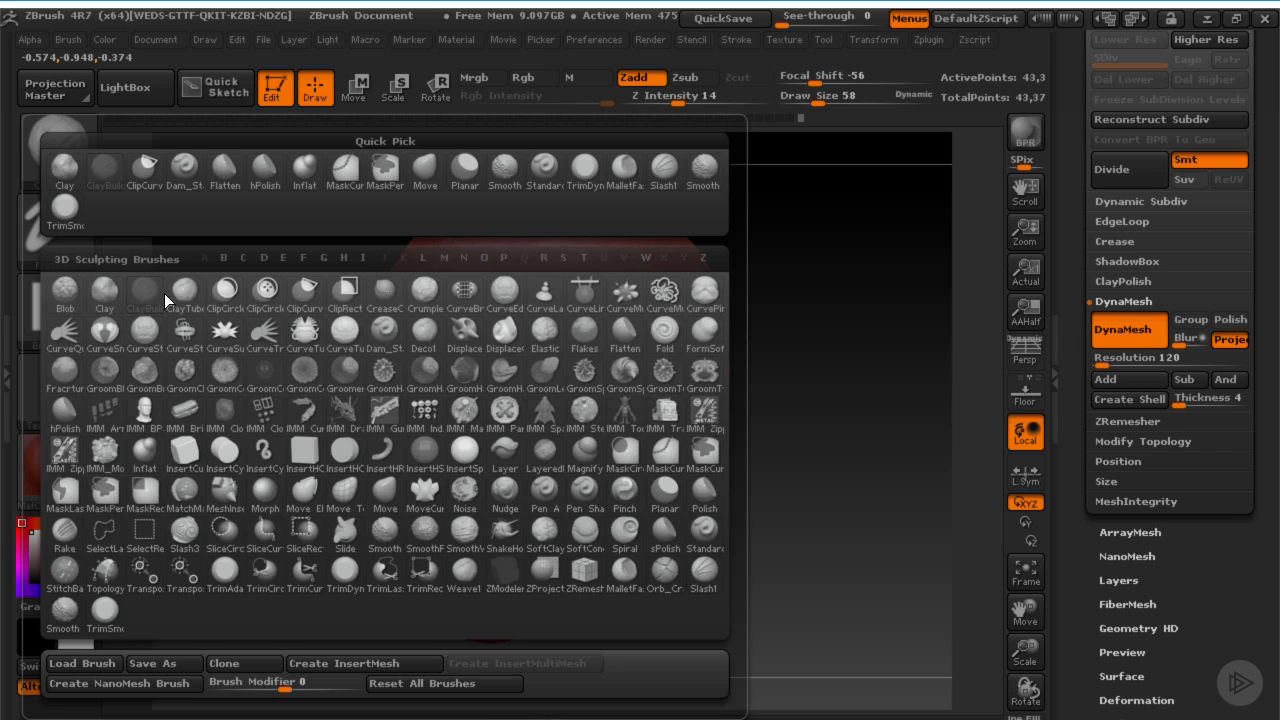
key("s")
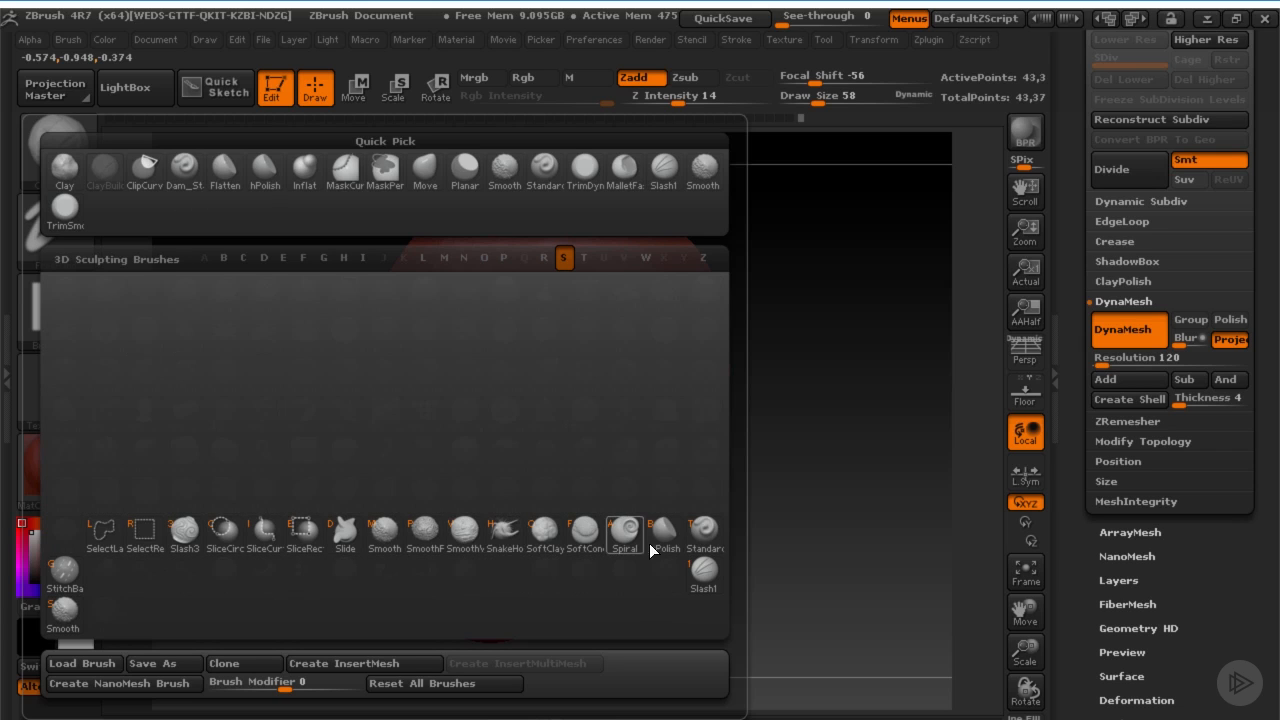
key("t")
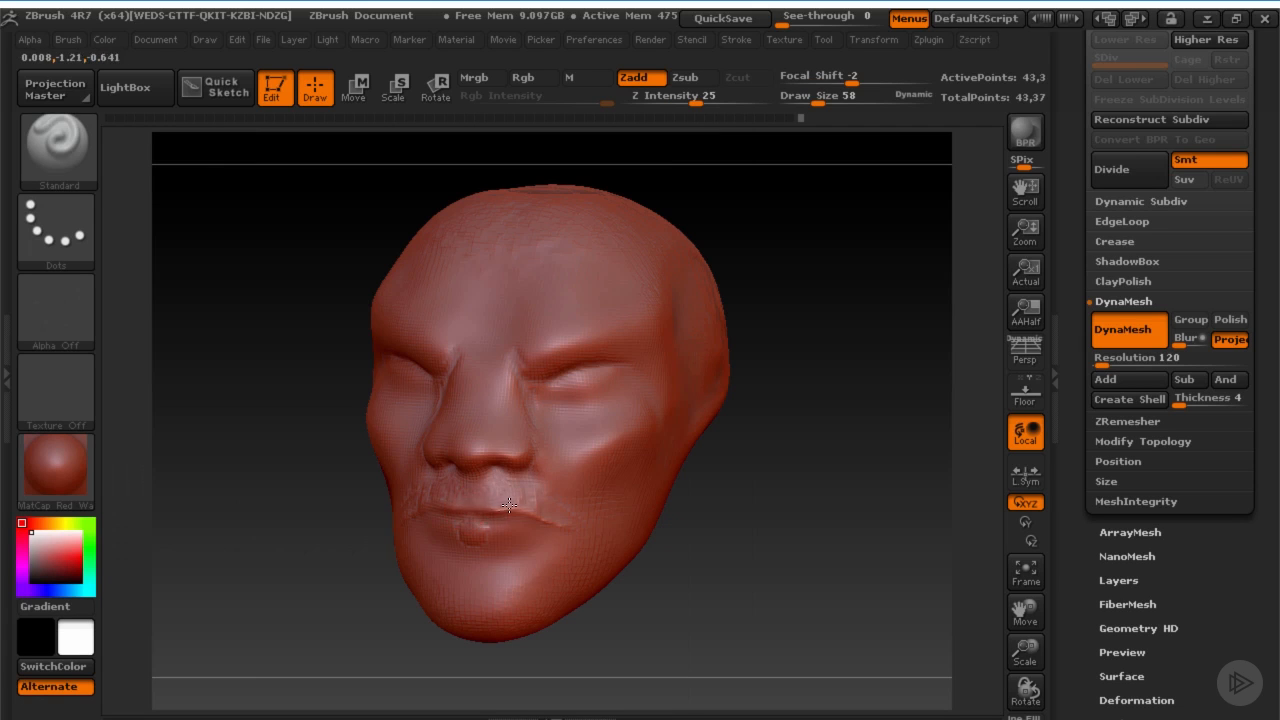
key("s")
left_click(472, 505)
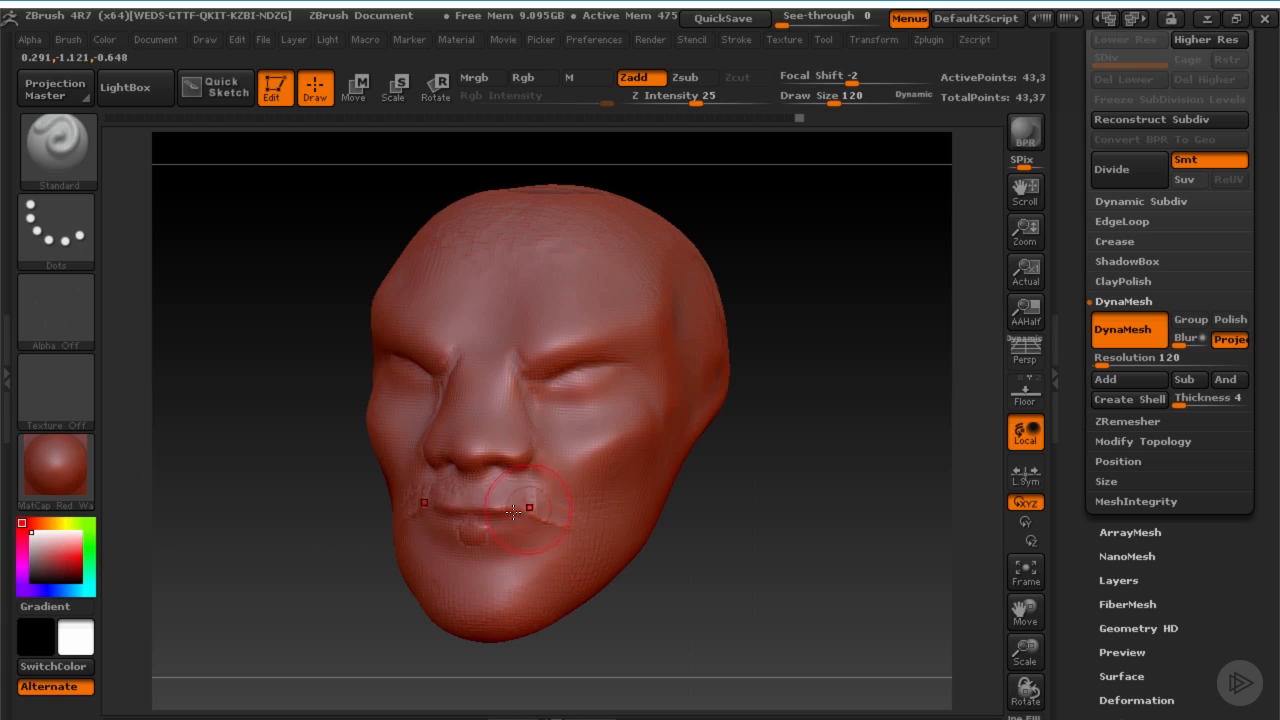
Refine and smooth the lower lip and the area around the mouth at a draw size of 73
key("shift")
key("s")
left_click(488, 532)
left_click_drag(522, 533, 493, 556, "shift")
key("shift")
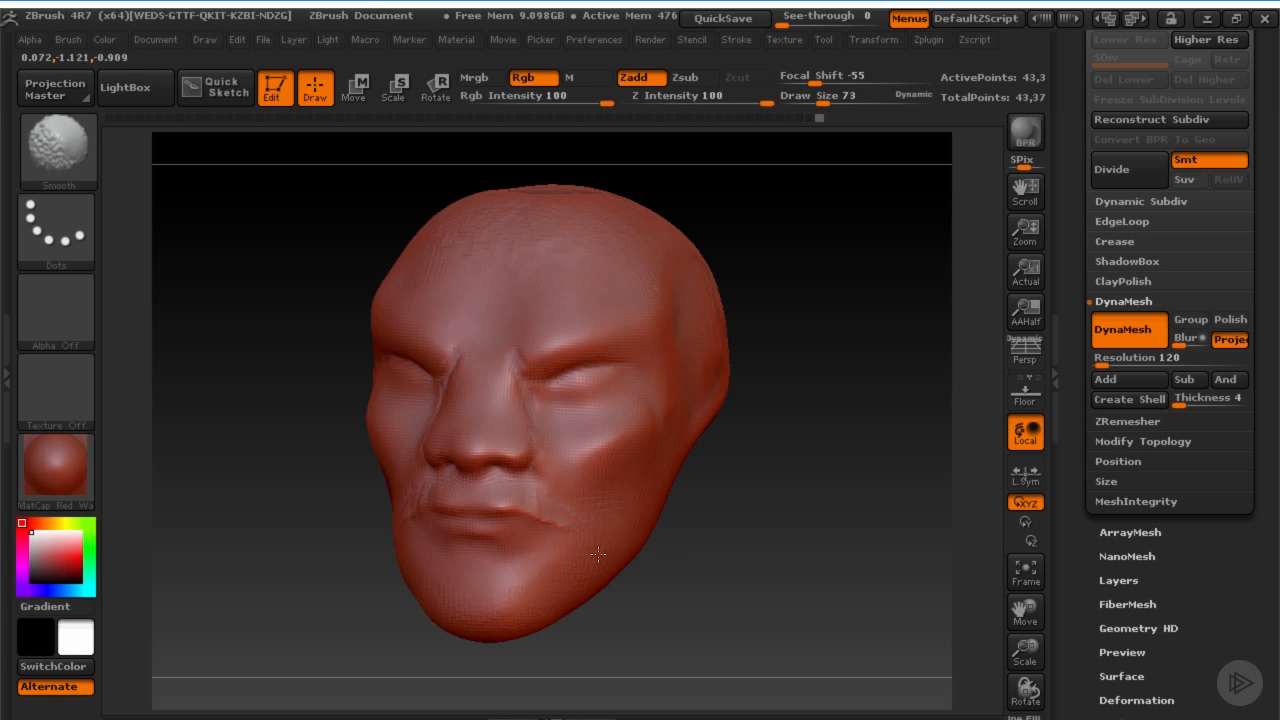
mouse_move(728, 412)
left_mouse_down("alt")
mouse_move(680, 414)
mouse_move(682, 445)
left_mouse_up("alt")
left_click_drag(705, 470, 641, 528)
key("shift")
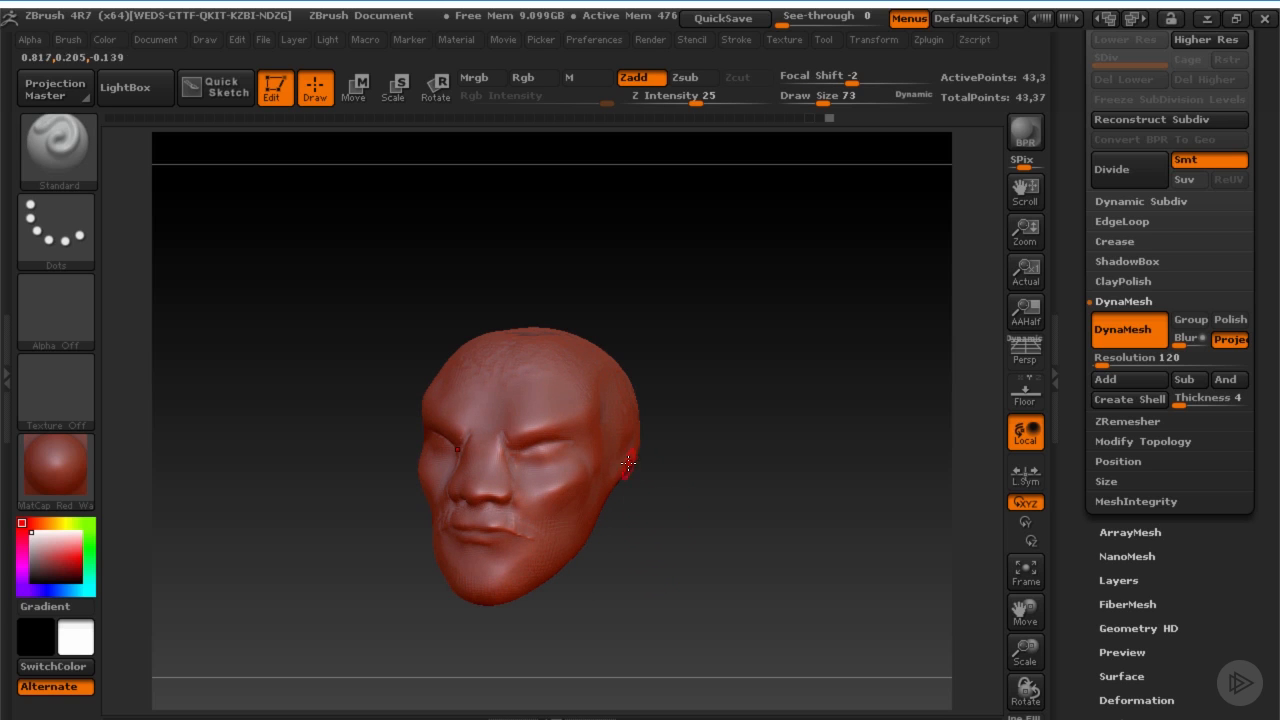
Flatten the brow and forehead planes with the hPolish brush at a draw size of 120
key("b")
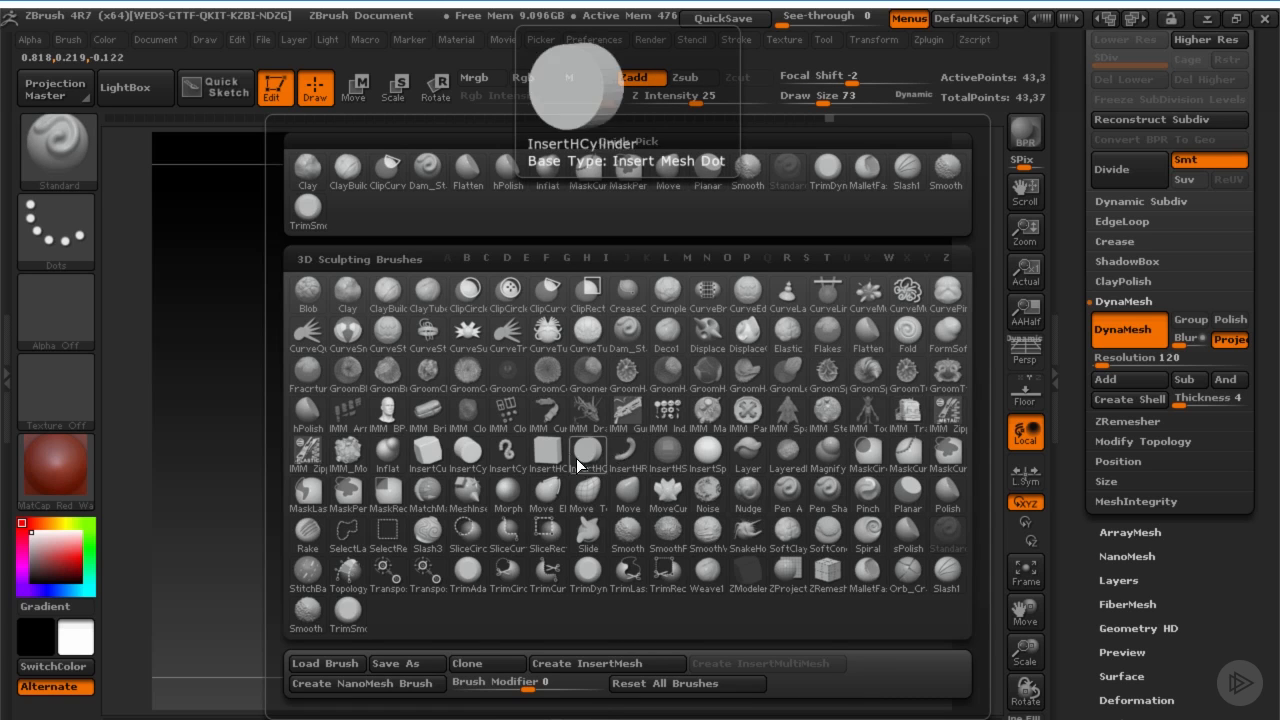
key("h")
key("p")
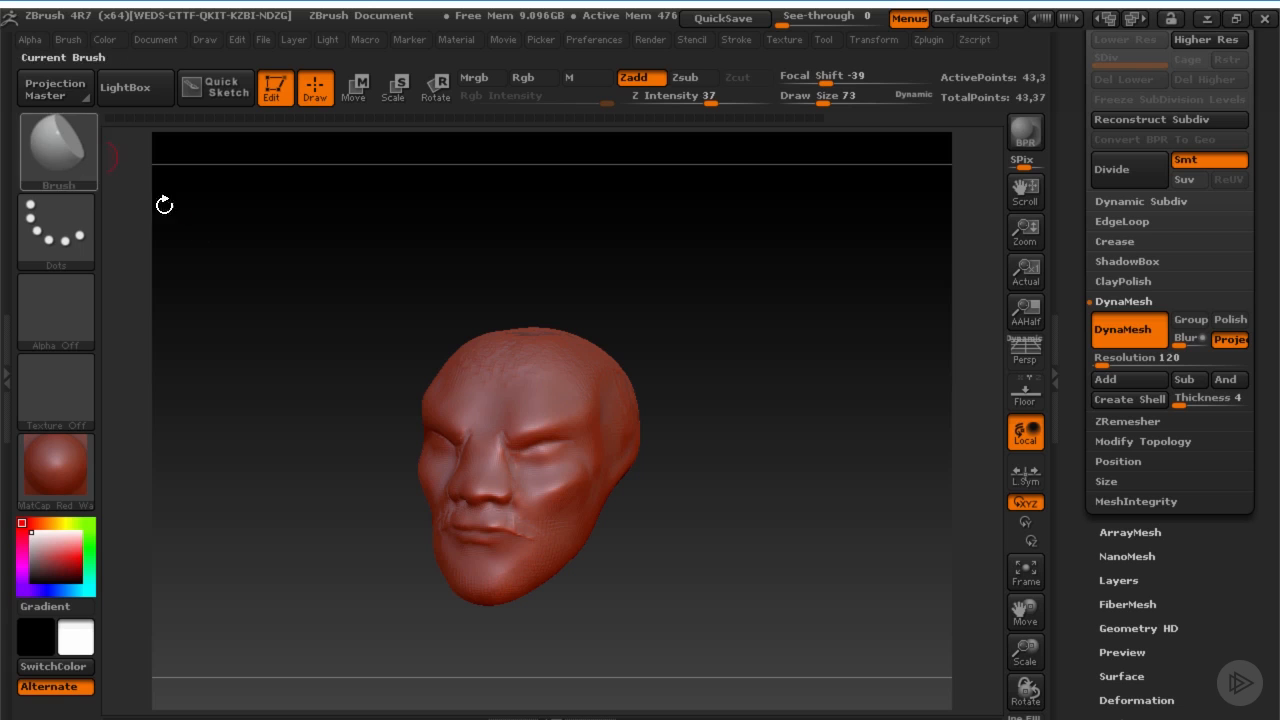
left_click_drag(667, 475, 652, 482, "alt")
key("s")
left_click_drag(553, 430, 564, 430)
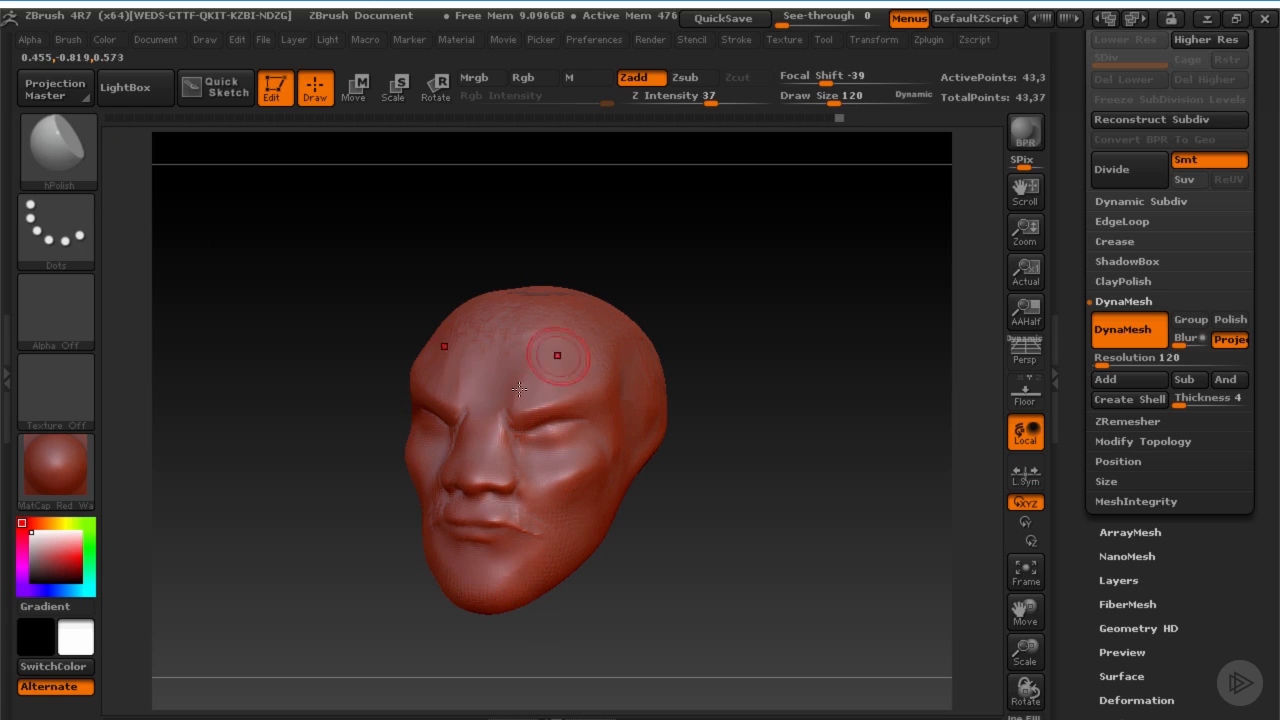
Flatten the forehead and cheek planes with hPolish at a draw size of 198
key("s")
left_click_drag(534, 363, 540, 364)
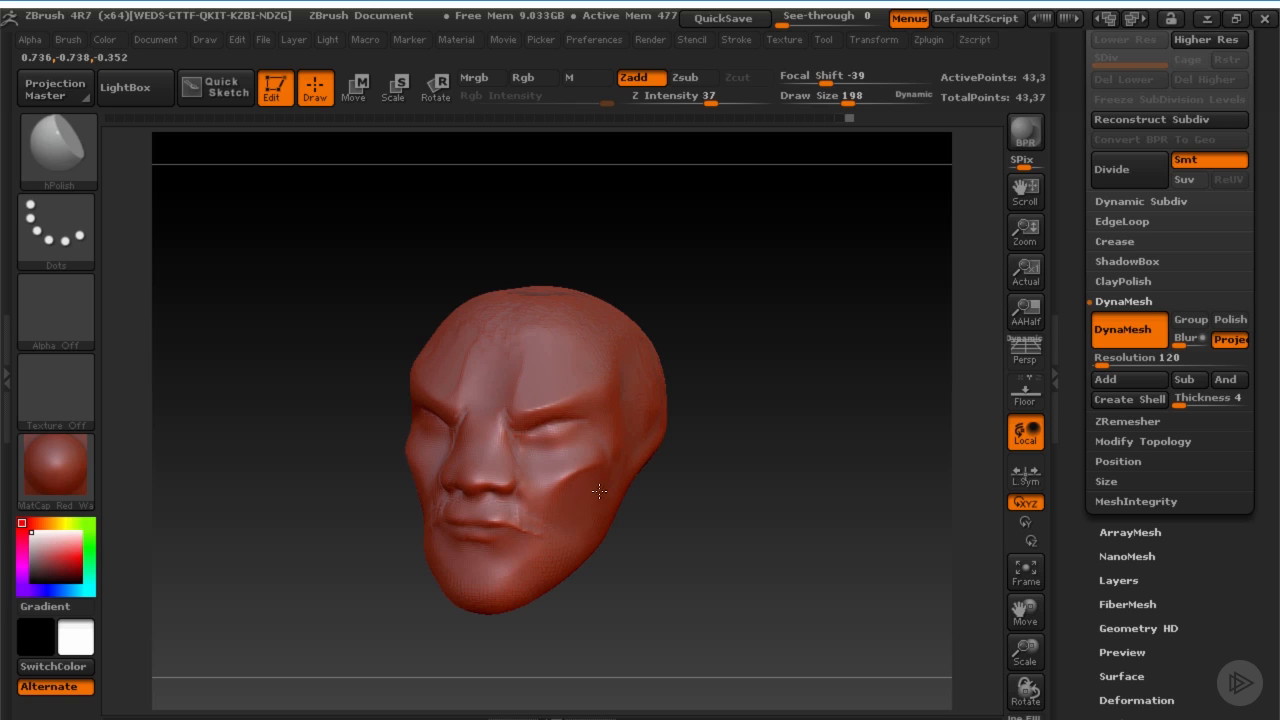
left_click_drag(583, 523, 607, 509)
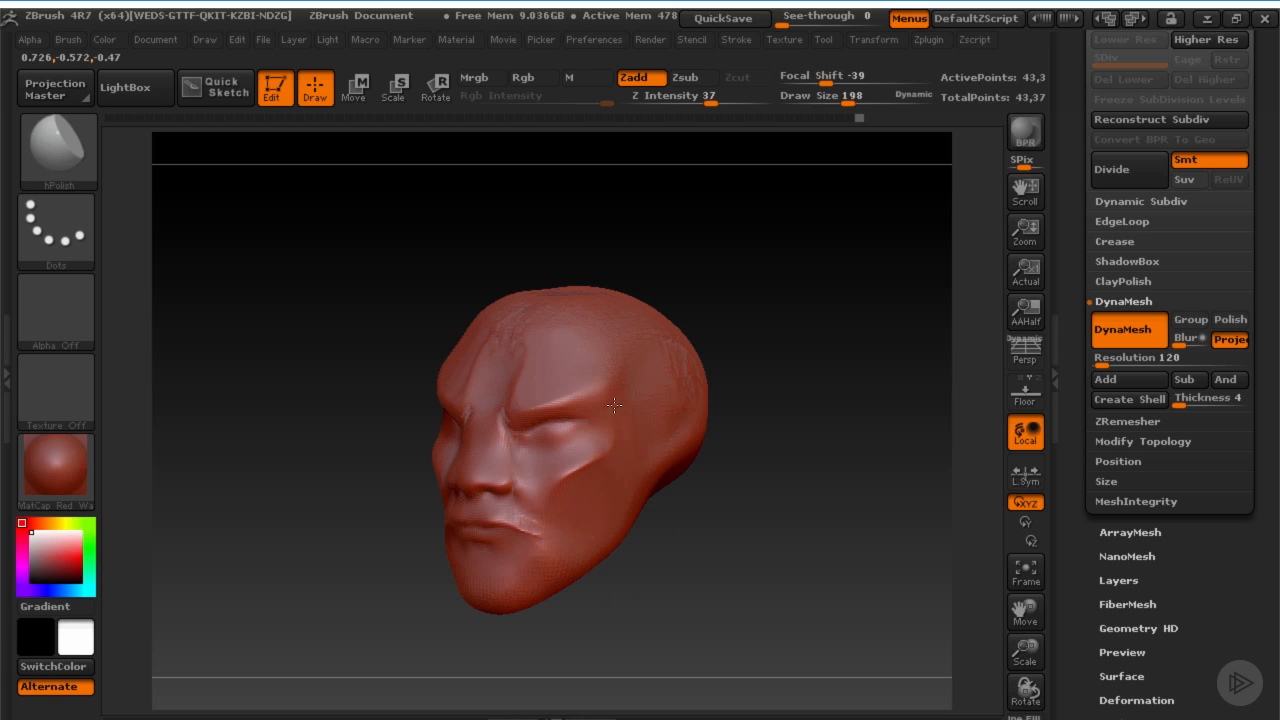
Flatten the temple on the side of the head with hPolish at a draw size of 210
key("s")
left_click(648, 392)
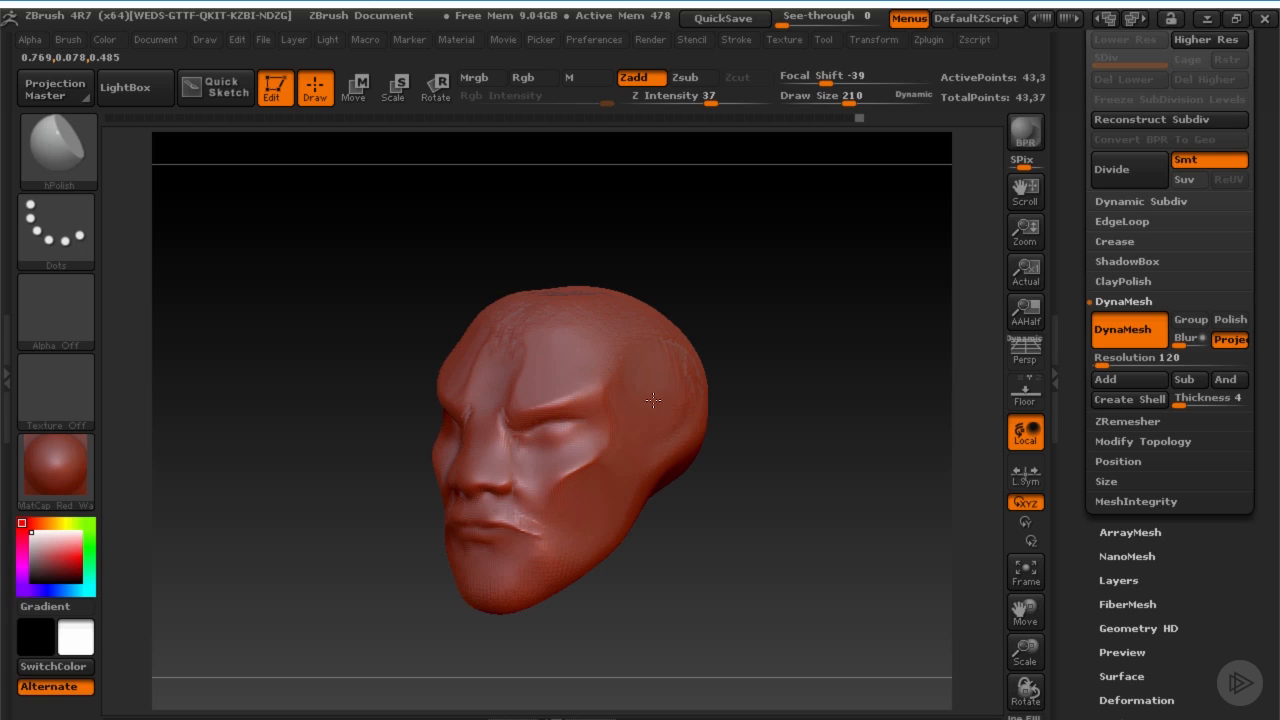
key("s")
left_click(648, 415)
Polish the cheek planes and the upper forehead with hPolish, using a draw size of 237 on the forehead
left_click_drag(595, 473, 546, 486)
left_click_drag(570, 440, 545, 483)
mouse_move(680, 510)
left_mouse_down()
mouse_move(717, 500)
mouse_move(691, 460)
mouse_move(700, 536)
mouse_move(695, 513)
left_mouse_up()
key("s")
left_click(565, 388)
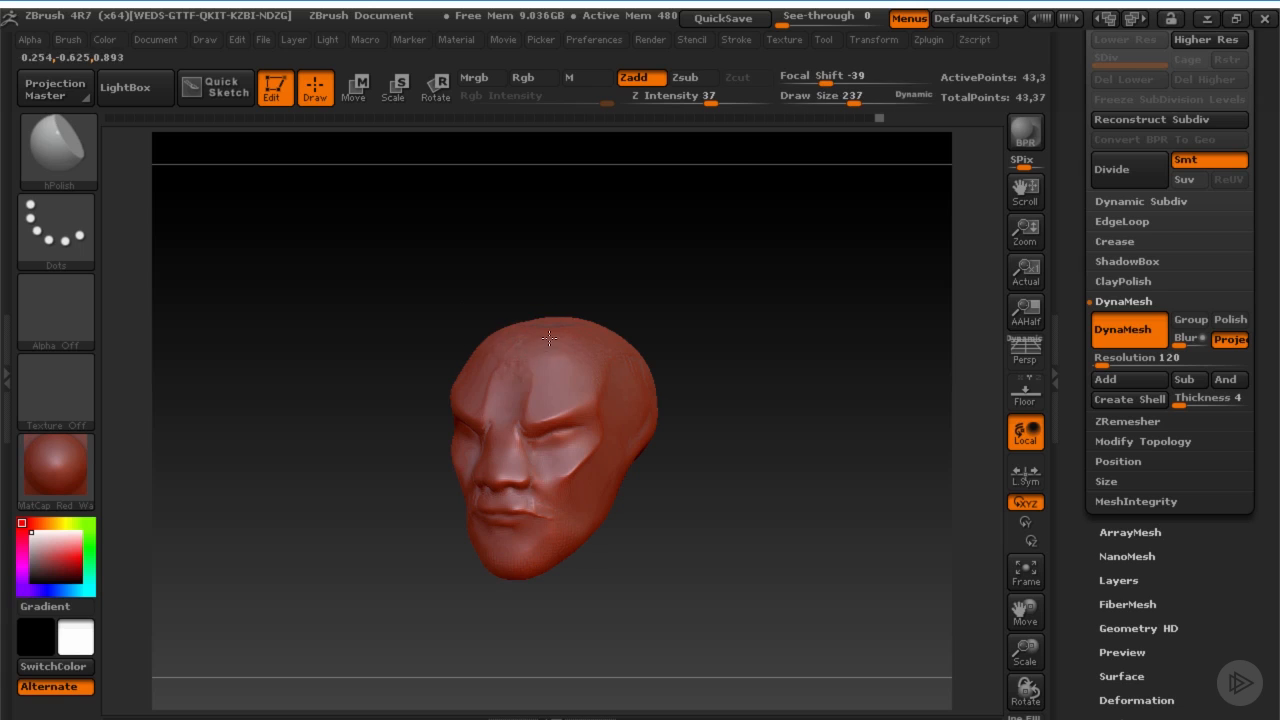
mouse_move(551, 337)
left_mouse_down()
mouse_move(513, 370)
mouse_move(556, 340)
mouse_move(583, 358)
left_mouse_up()
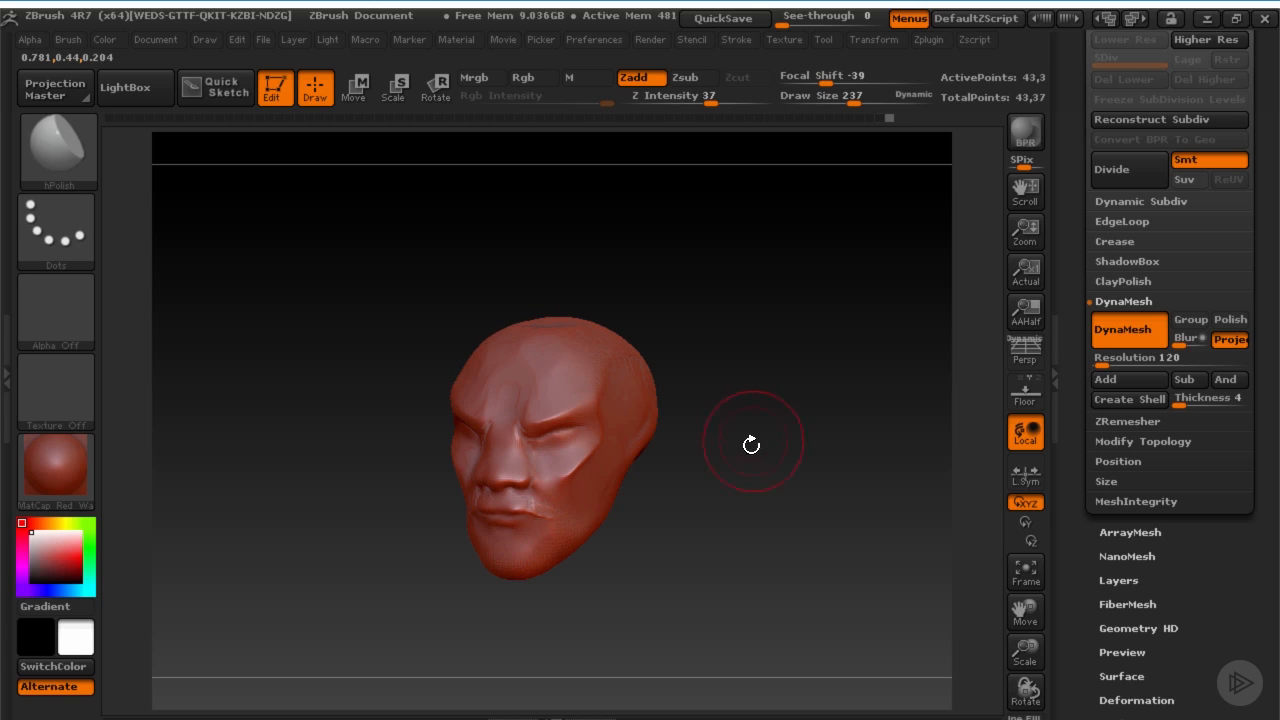